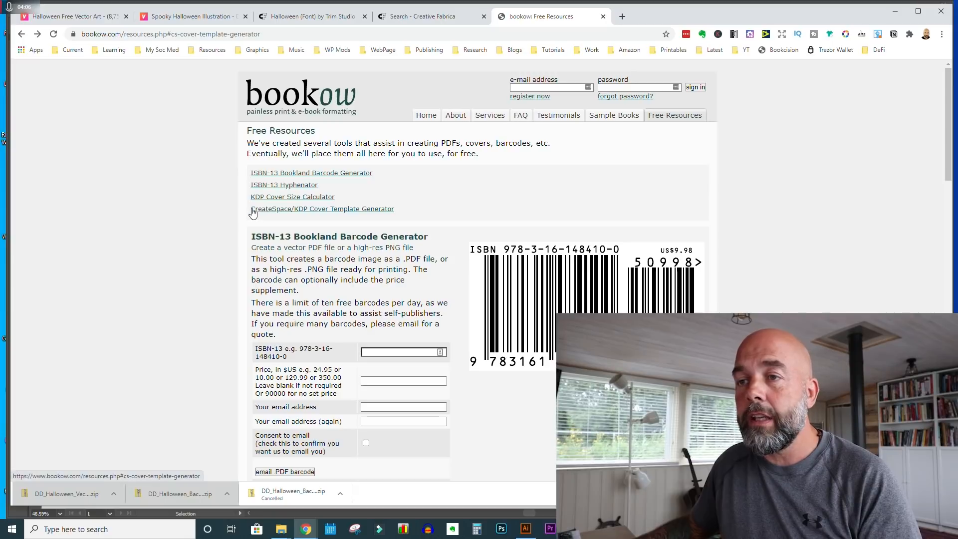
In the CreateSpace/KDP Cover Template Generator, set the book width to 8.5 and the height to 11
{"action": "left_click", "coordinate": [360, 212]}
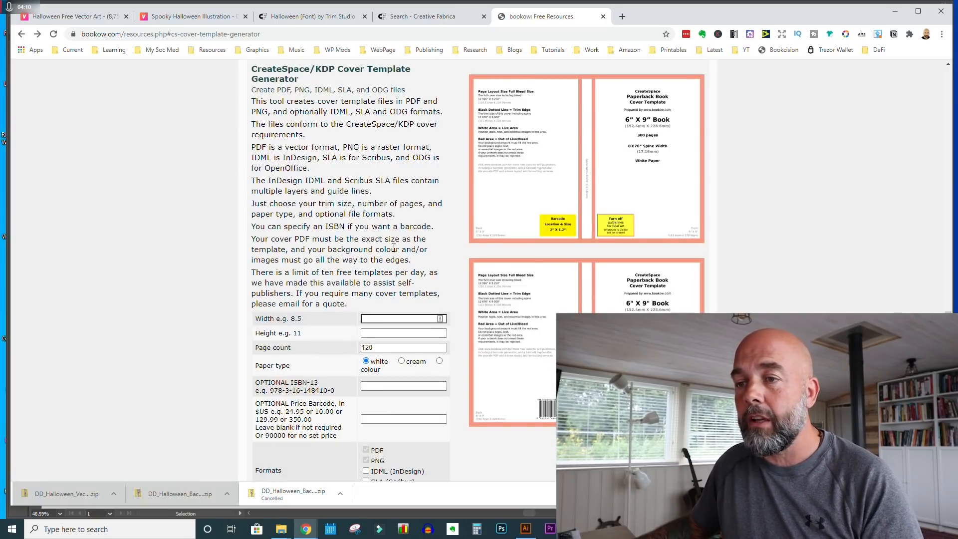
{"action": "scroll", "coordinate": [394, 250], "scroll_direction": "down", "scroll_amount": 3}
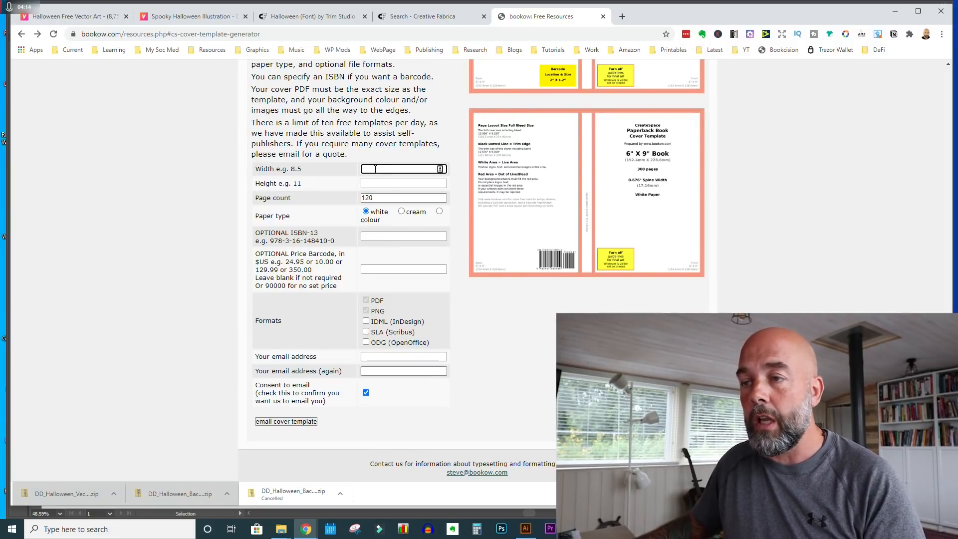
{"action": "type", "text": "8.5"}
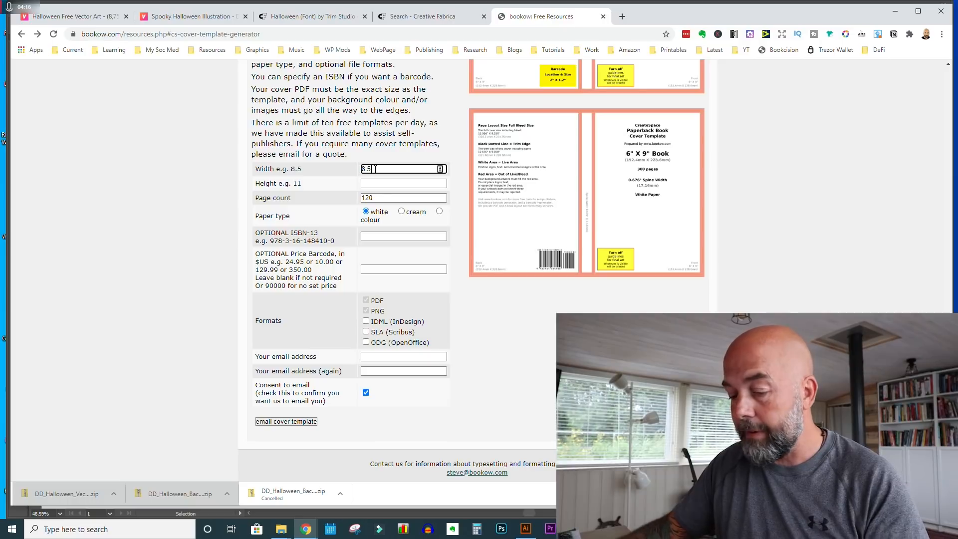
{"action": "key", "text": "Tab"}
{"action": "type", "text": "11"}
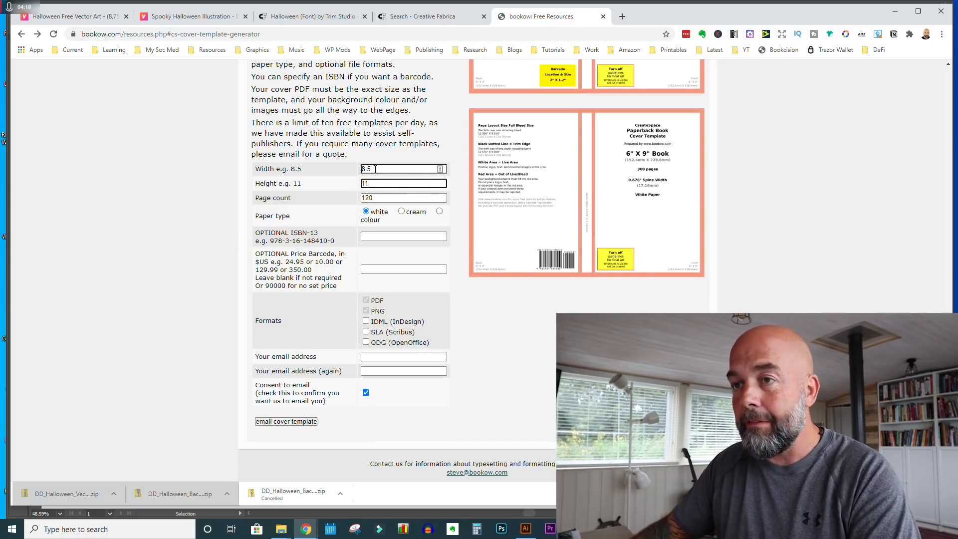
{"action": "key", "text": "Tab"}
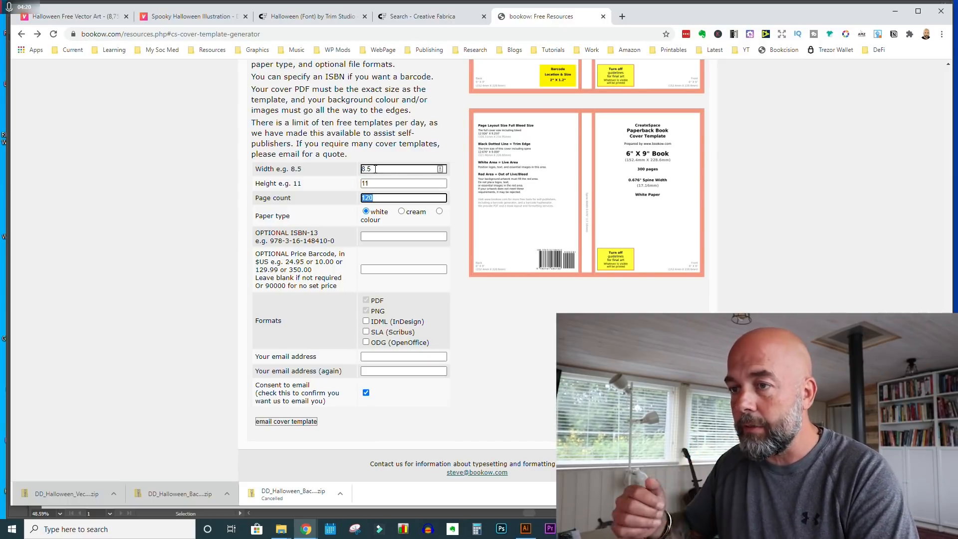
Fill in the email address in both address fields and request the cover template by email
{"action": "left_click", "coordinate": [422, 356]}
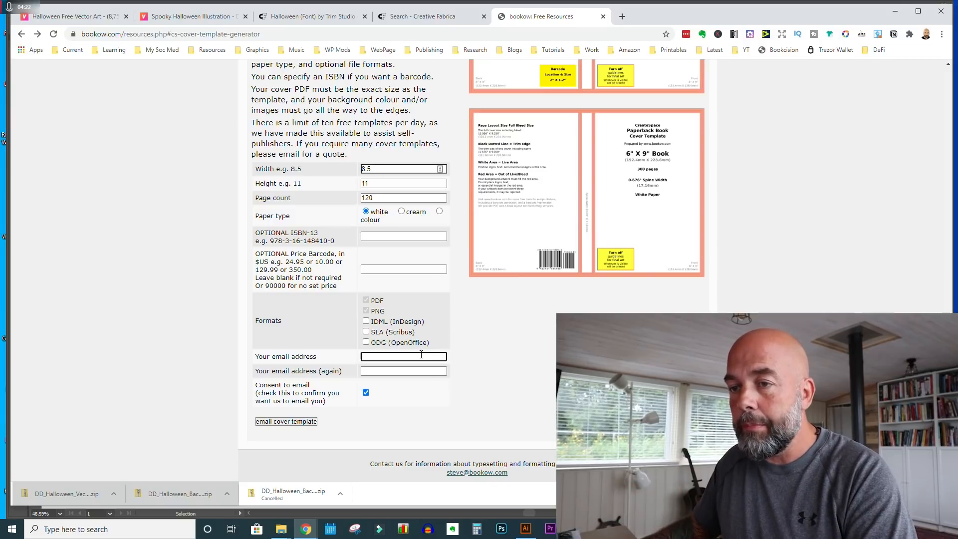
{"action": "type", "text": "paul"}
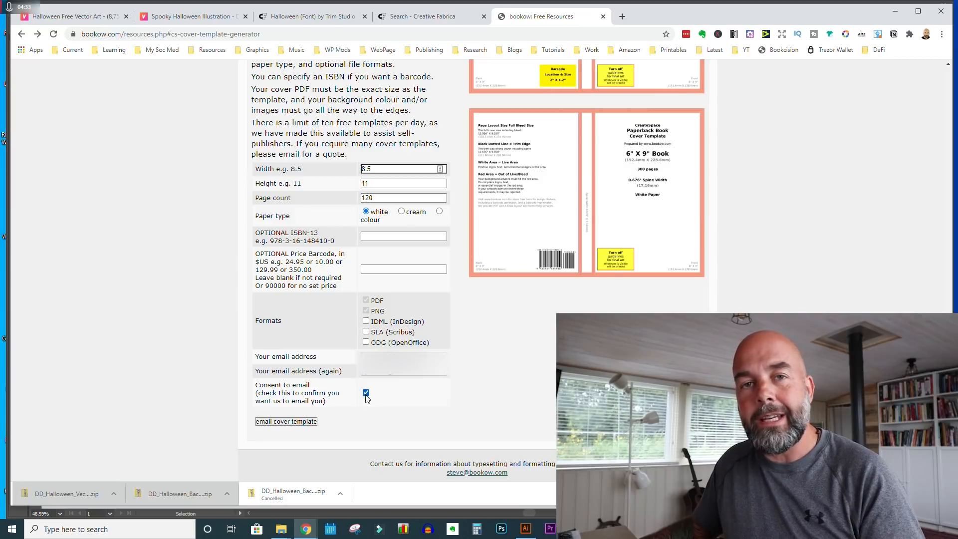
{"action": "left_click", "coordinate": [289, 422]}
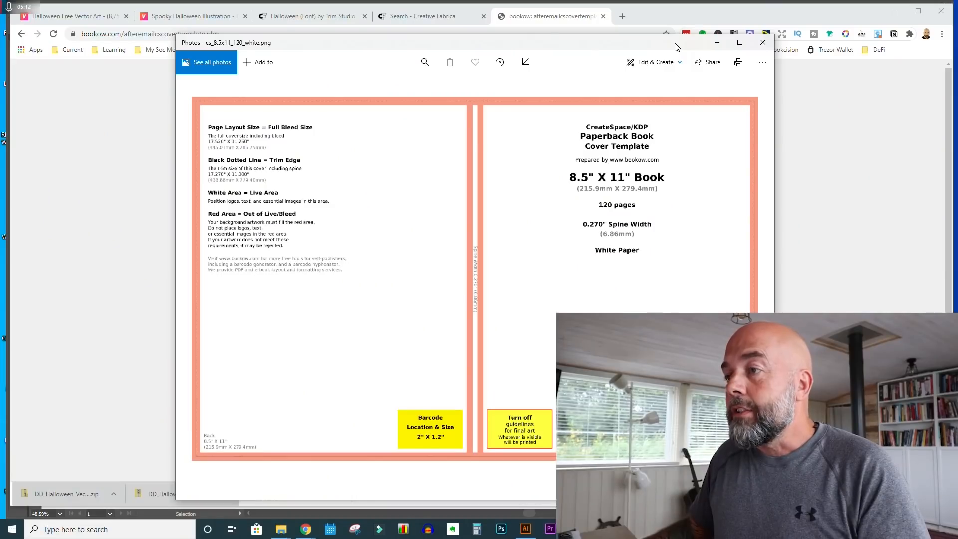
Minimize the template preview and create a 17.52 x 11.25 in document in Illustrator
{"action": "left_click", "coordinate": [717, 43]}
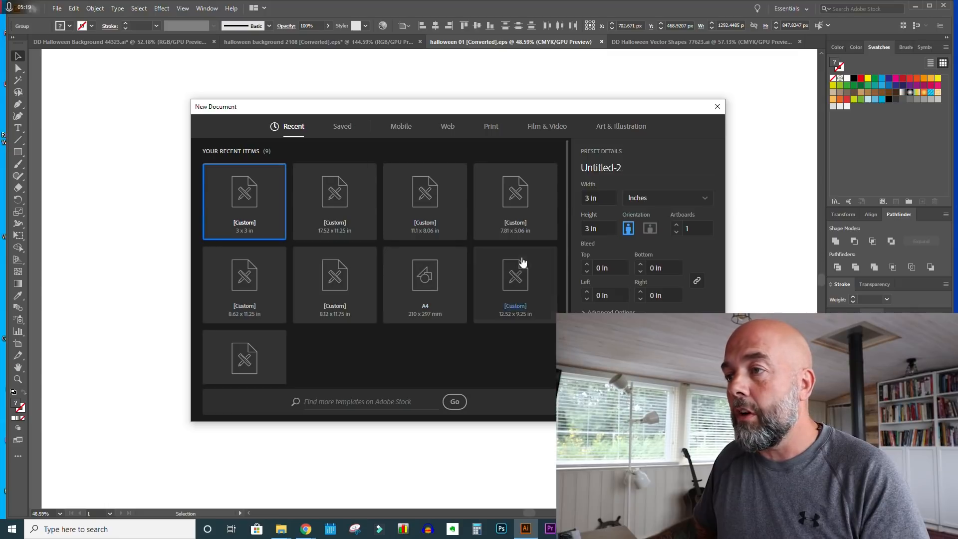
{"action": "left_click", "coordinate": [606, 198]}
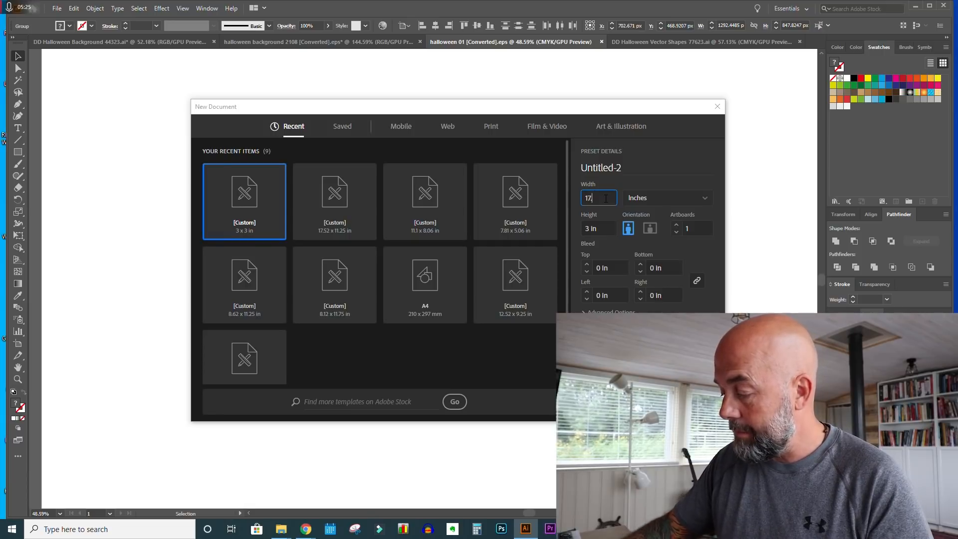
{"action": "key", "text": "Tab"}
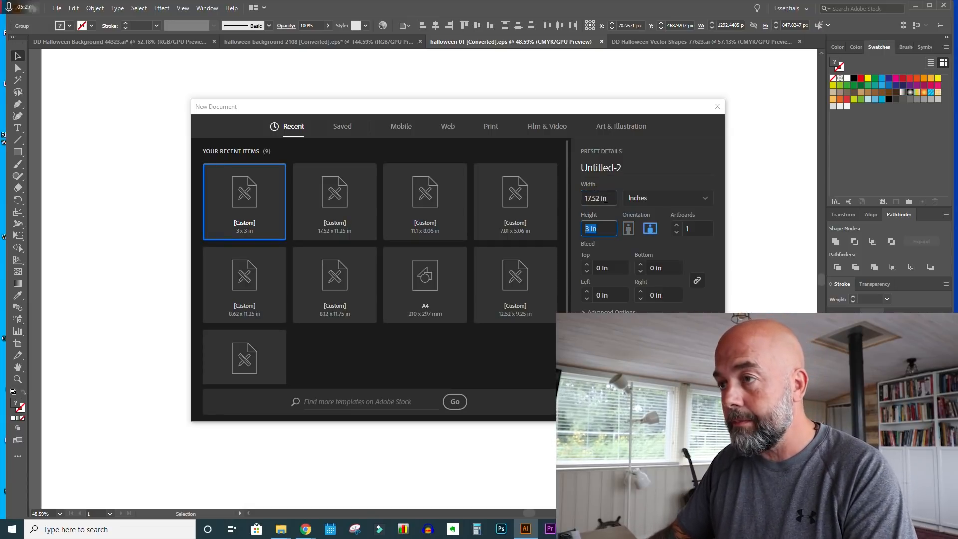
{"action": "type", "text": "11.25"}
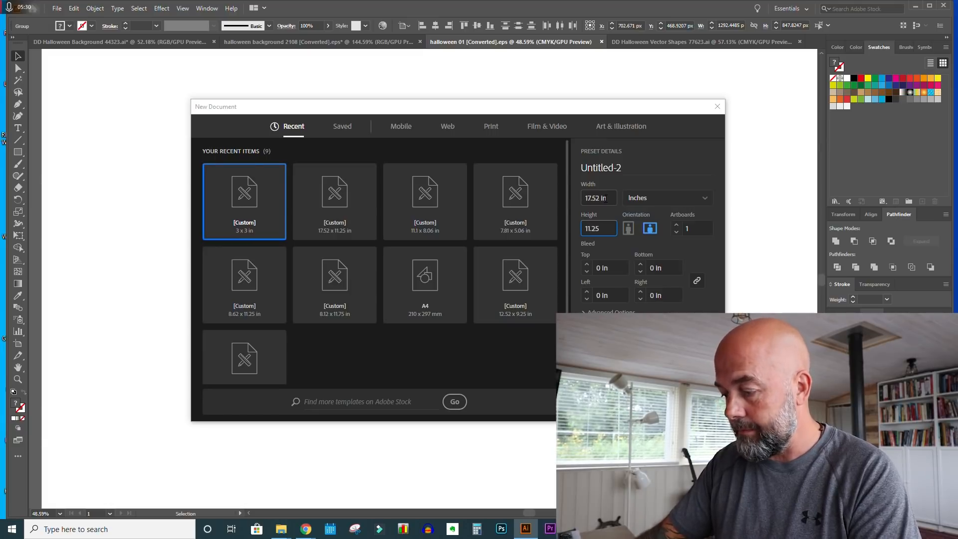
{"action": "key", "text": "Return"}
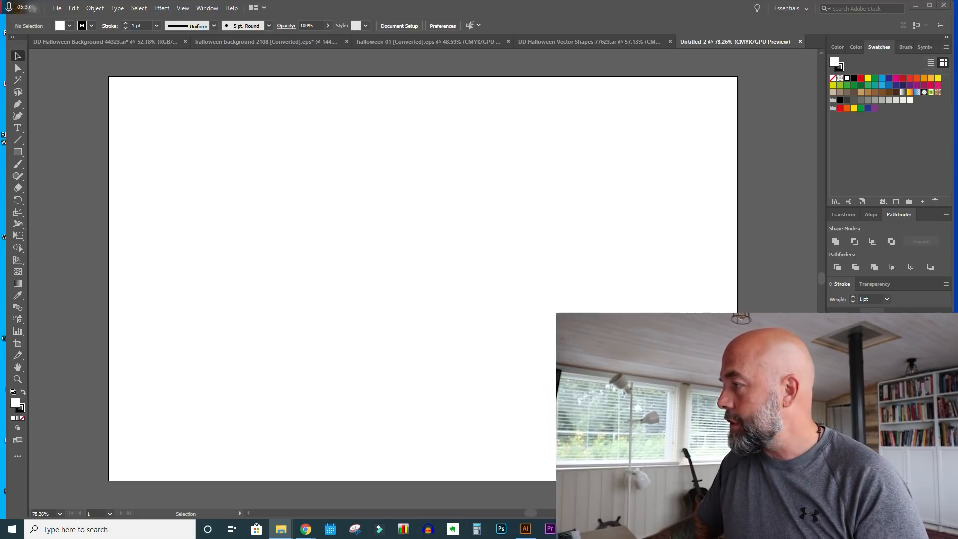
Place the cs_8.5x11_120_white.png cover template in the document and align it exactly with the artboard
{"action": "left_click_drag", "start_coordinate": [619, 243], "coordinate": [252, 195]}
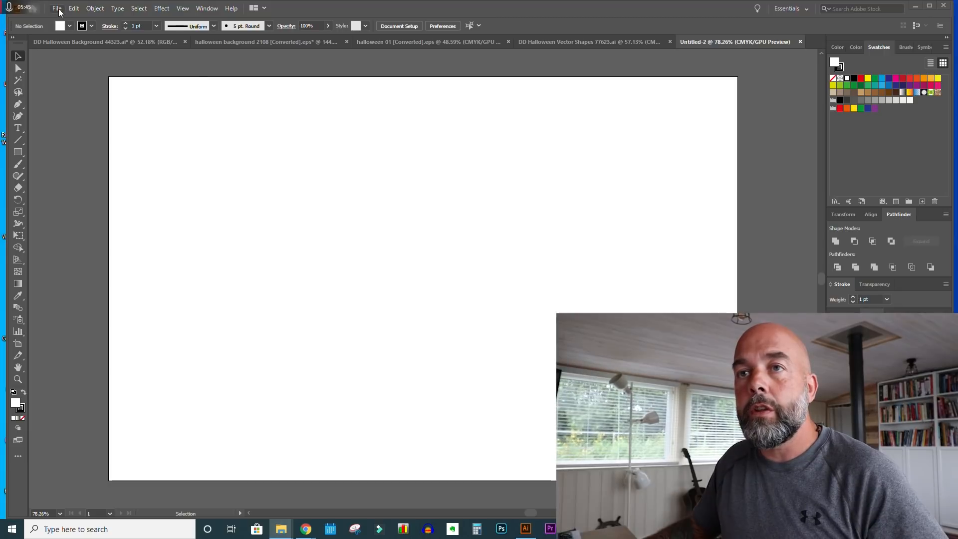
{"action": "left_click", "coordinate": [58, 11]}
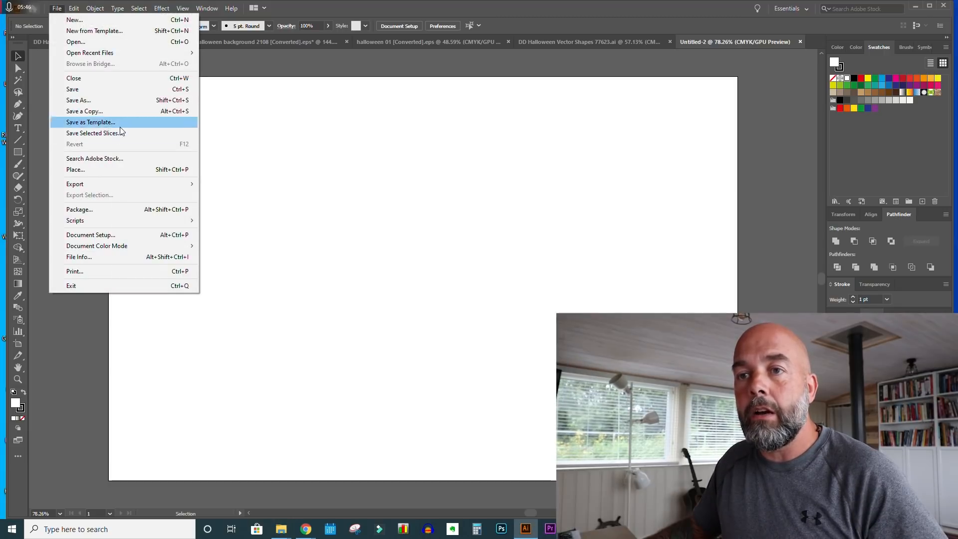
{"action": "left_click", "coordinate": [78, 171]}
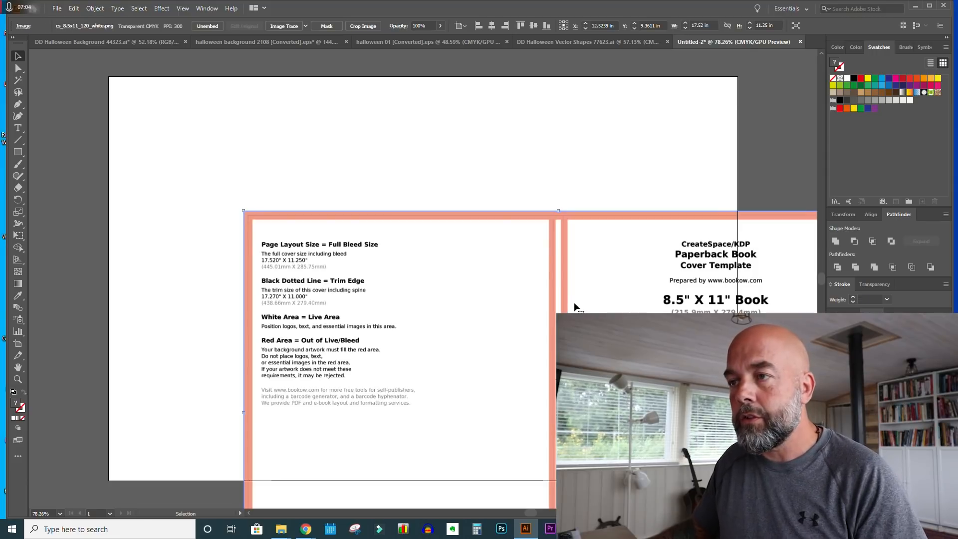
{"action": "left_click_drag", "start_coordinate": [575, 304], "coordinate": [442, 170]}
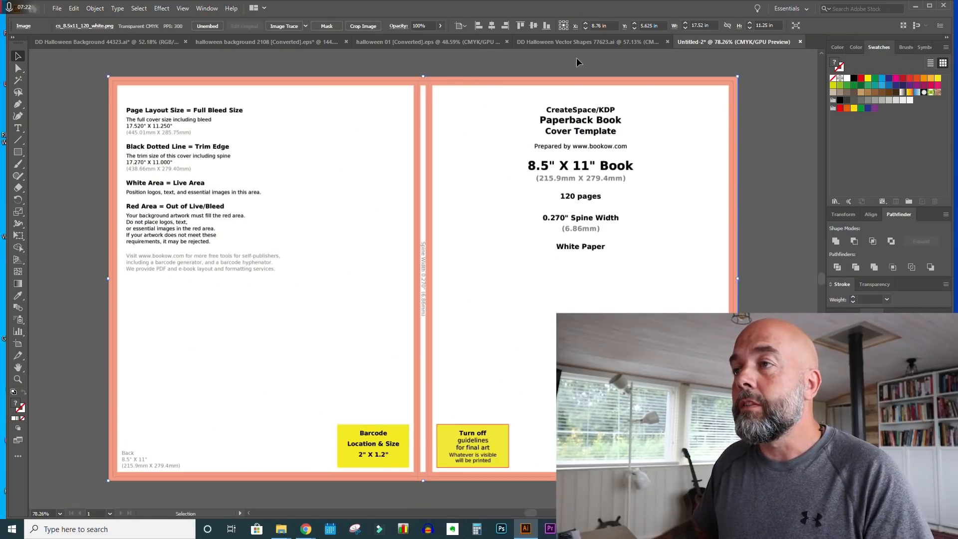
Create another new document measuring 3 x 3 in
{"action": "left_click", "coordinate": [62, 11]}
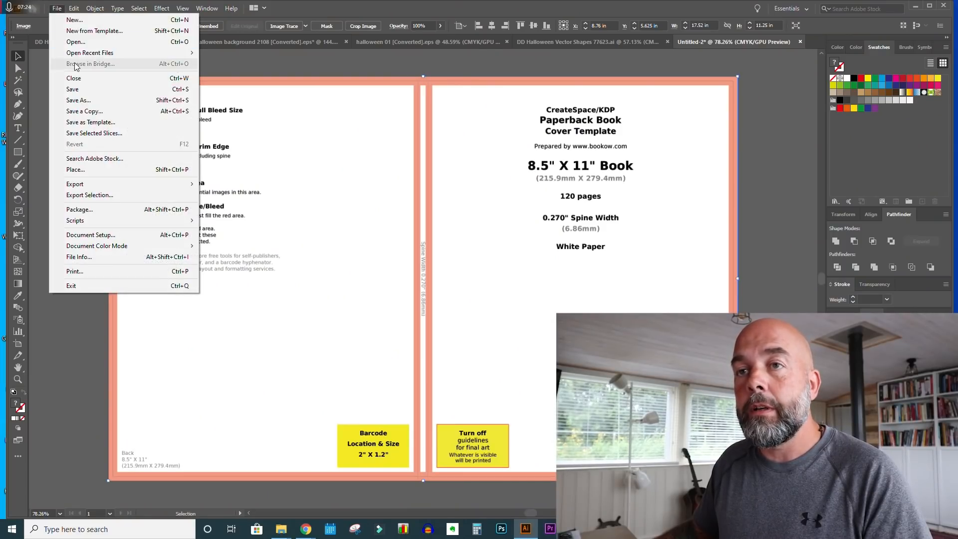
{"action": "left_click", "coordinate": [78, 21]}
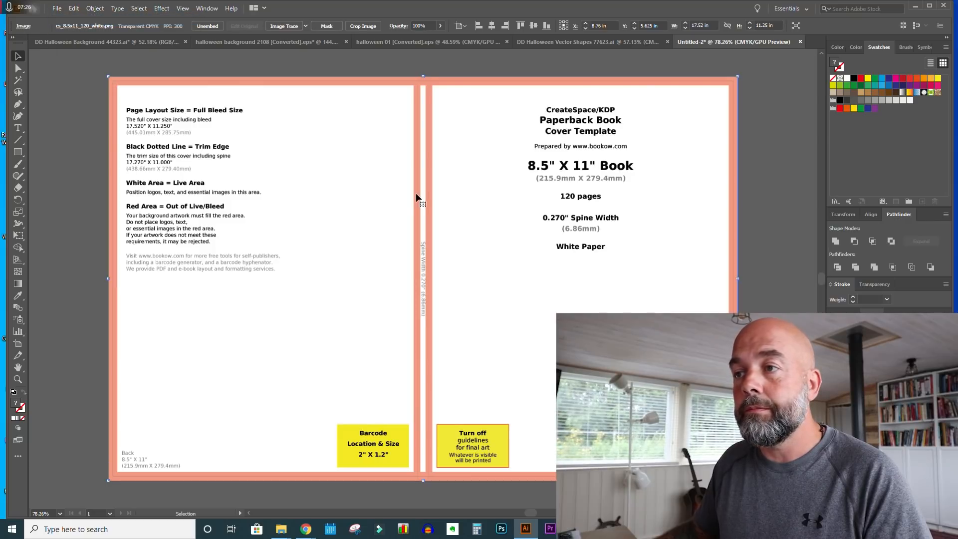
{"action": "left_click", "coordinate": [602, 201]}
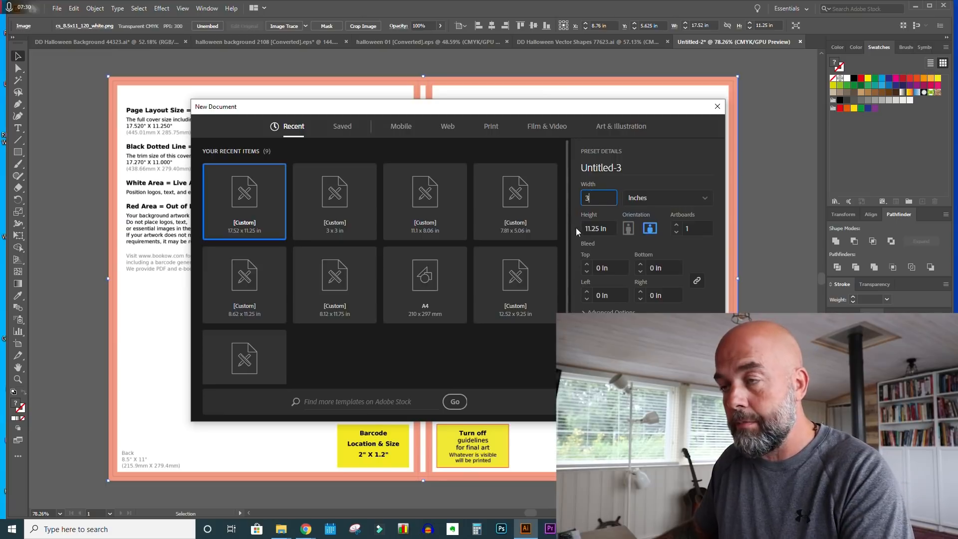
{"action": "left_click", "coordinate": [596, 228]}
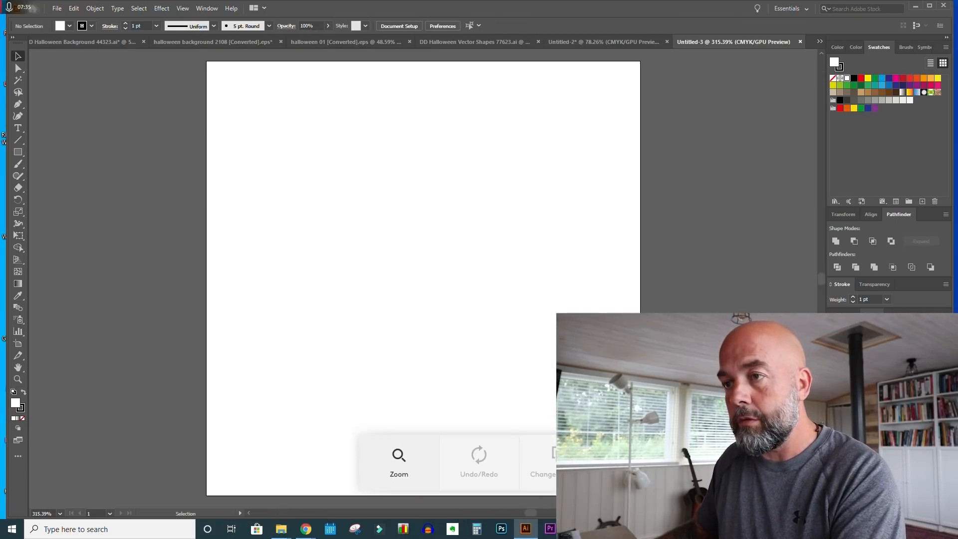
{"action": "scroll", "coordinate": [424, 278], "scroll_direction": "down", "scroll_amount": 1}
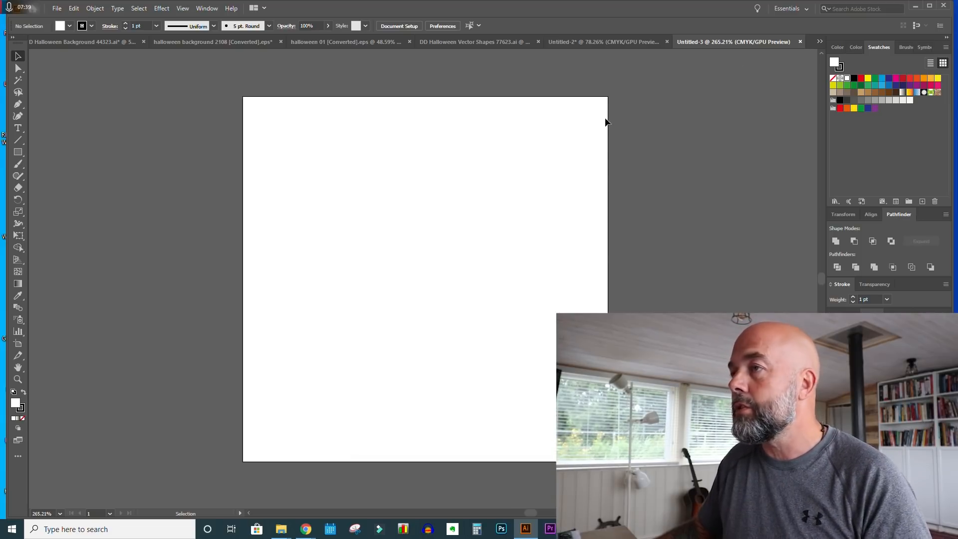
Switch to Chrome, browse the Halloween graphics on Creative Fabrica and Vecteezy, and open the Halloween Elements Vector Collection page
{"action": "key", "text": "super+Tab"}
{"action": "left_click", "coordinate": [312, 161]}
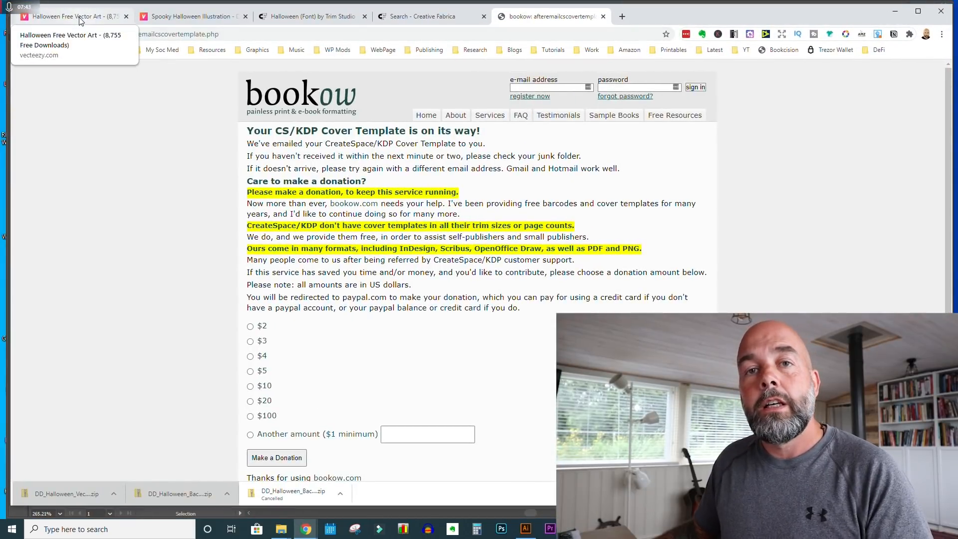
{"action": "left_click", "coordinate": [412, 18]}
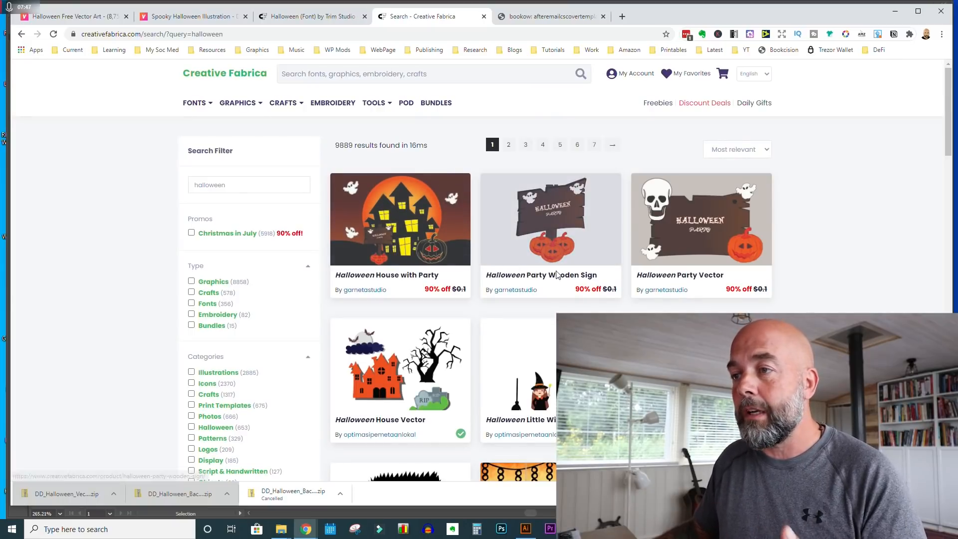
{"action": "scroll", "coordinate": [519, 399], "scroll_direction": "down", "scroll_amount": 5}
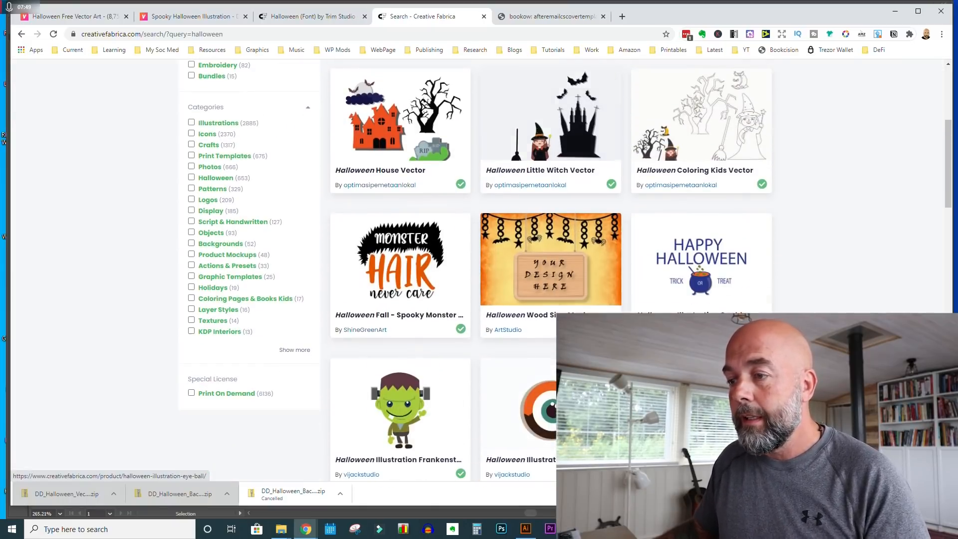
{"action": "scroll", "coordinate": [519, 399], "scroll_direction": "down", "scroll_amount": 4}
{"action": "scroll", "coordinate": [519, 399], "scroll_direction": "up", "scroll_amount": 5}
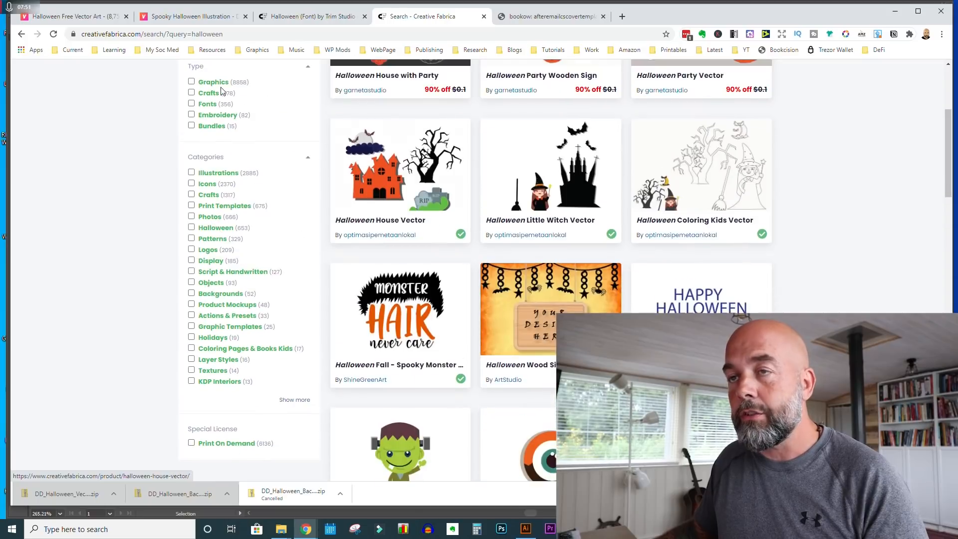
{"action": "left_click", "coordinate": [60, 18]}
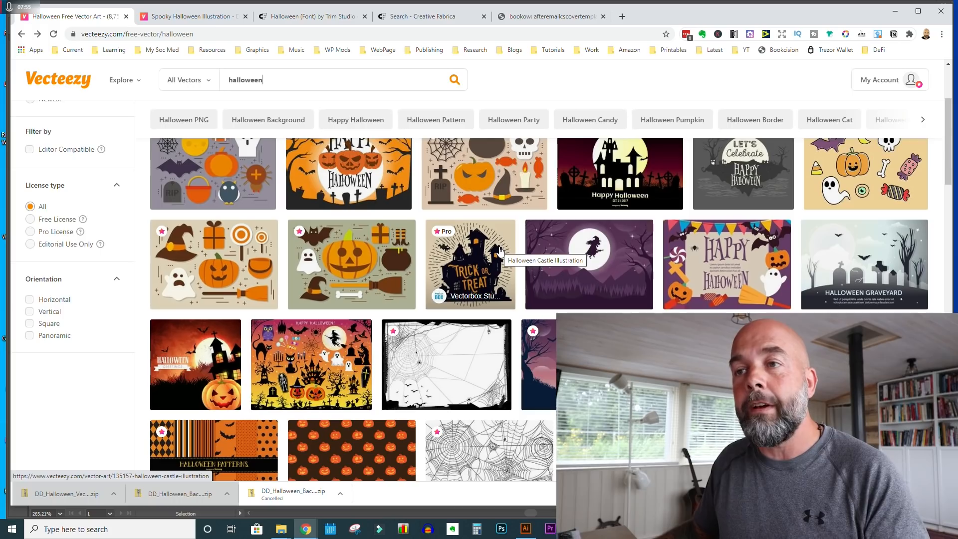
{"action": "scroll", "coordinate": [501, 250], "scroll_direction": "up", "scroll_amount": 1}
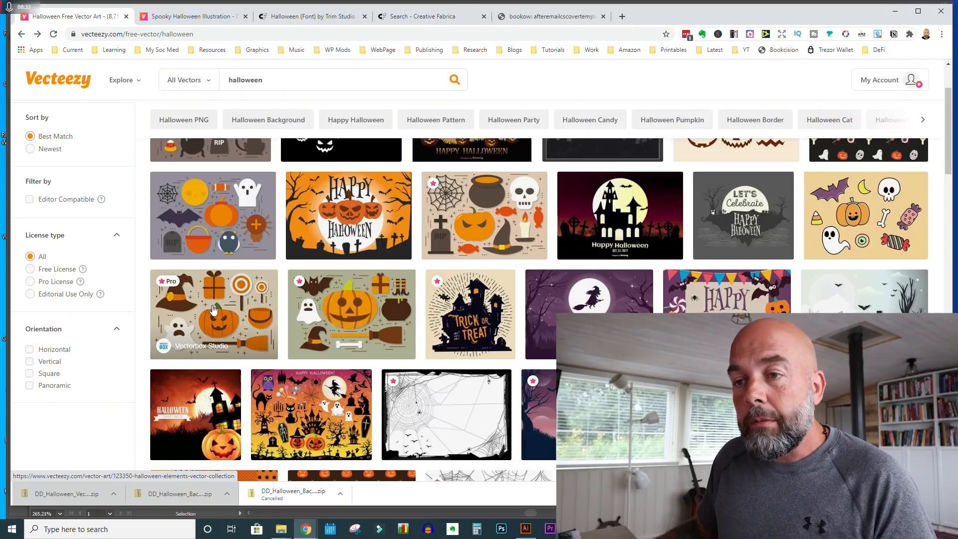
{"action": "left_click", "coordinate": [215, 309]}
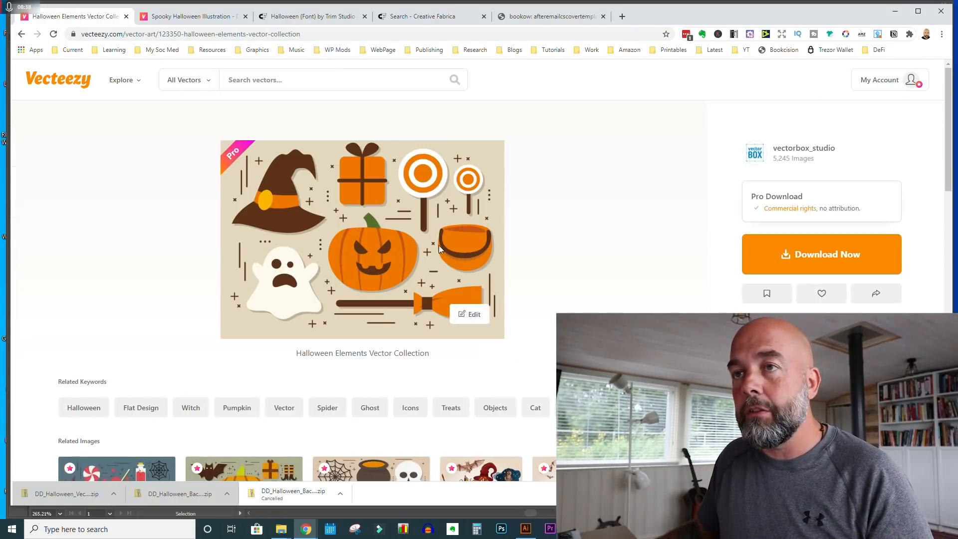
Switch to Illustrator and copy the witch hat, ghost, pumpkin and candy basket from the halloween 01 artwork
{"action": "left_click", "coordinate": [501, 477]}
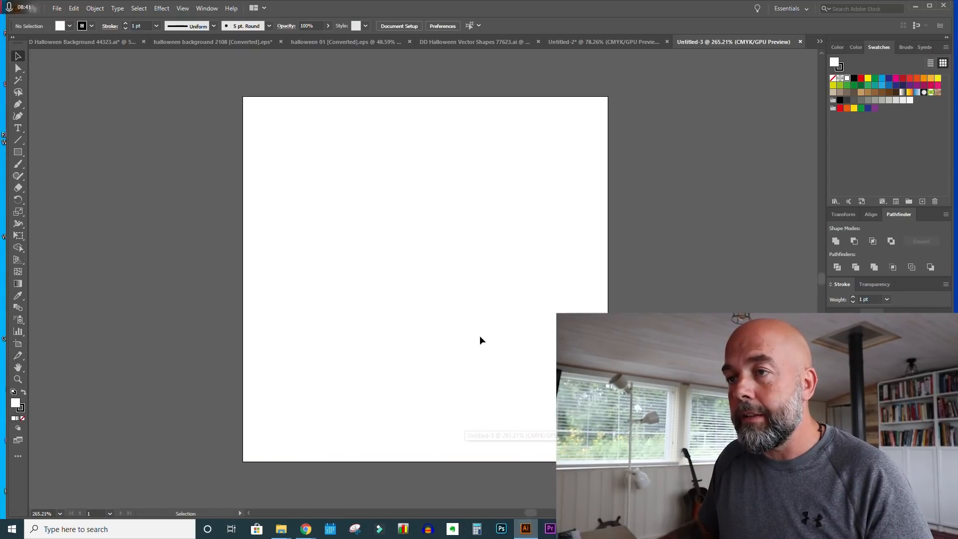
{"action": "left_click", "coordinate": [363, 44]}
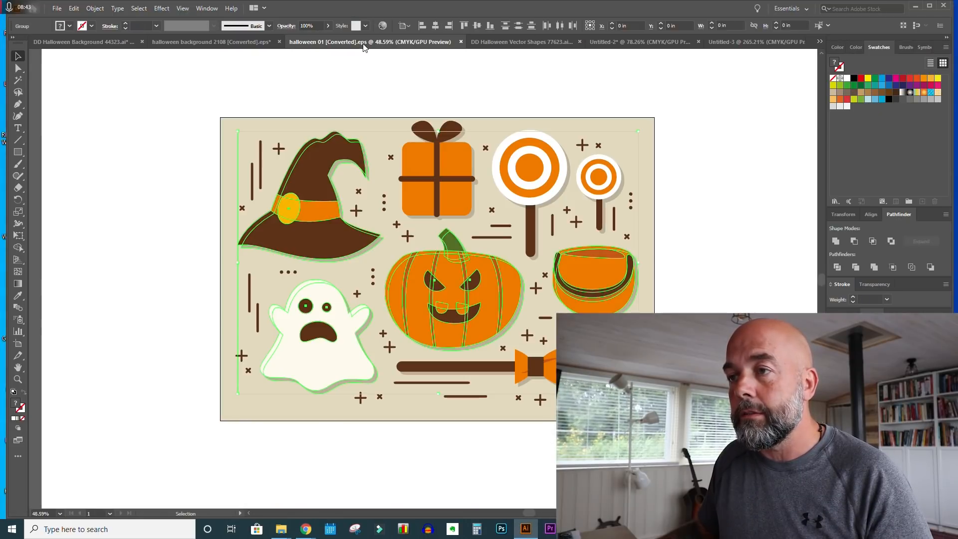
{"action": "left_click", "coordinate": [774, 276]}
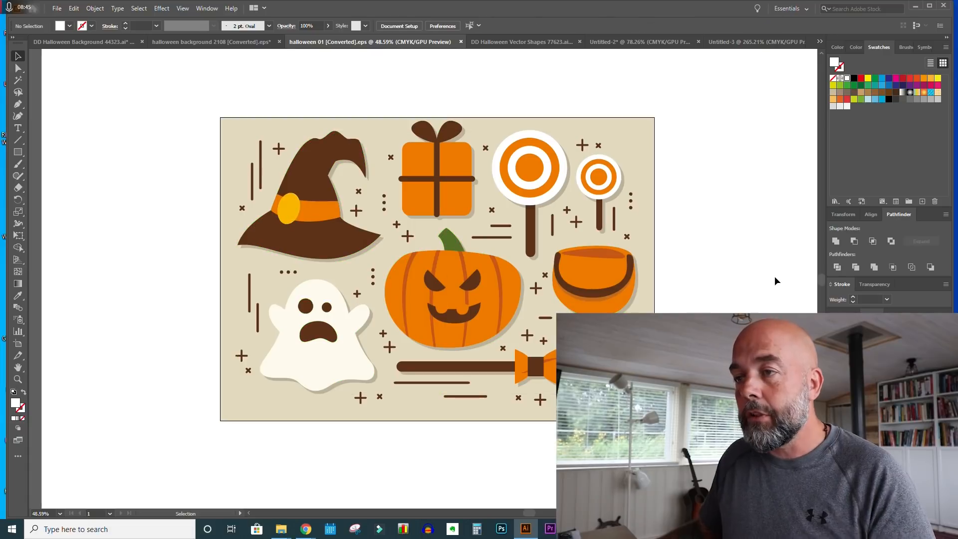
{"action": "left_click", "coordinate": [328, 240]}
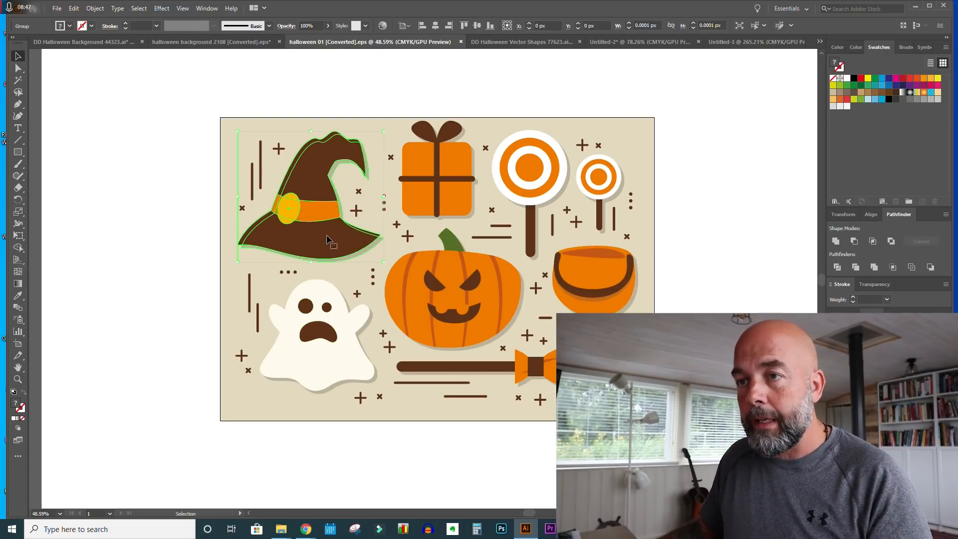
{"action": "left_click", "coordinate": [329, 325], "text": "shift"}
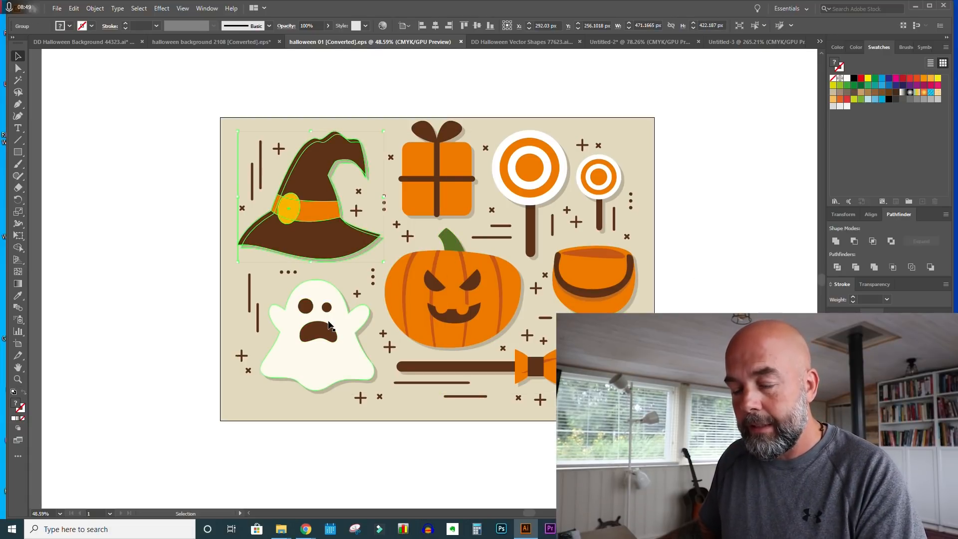
{"action": "left_click", "coordinate": [328, 325], "text": "shift"}
{"action": "left_click", "coordinate": [414, 317], "text": "shift"}
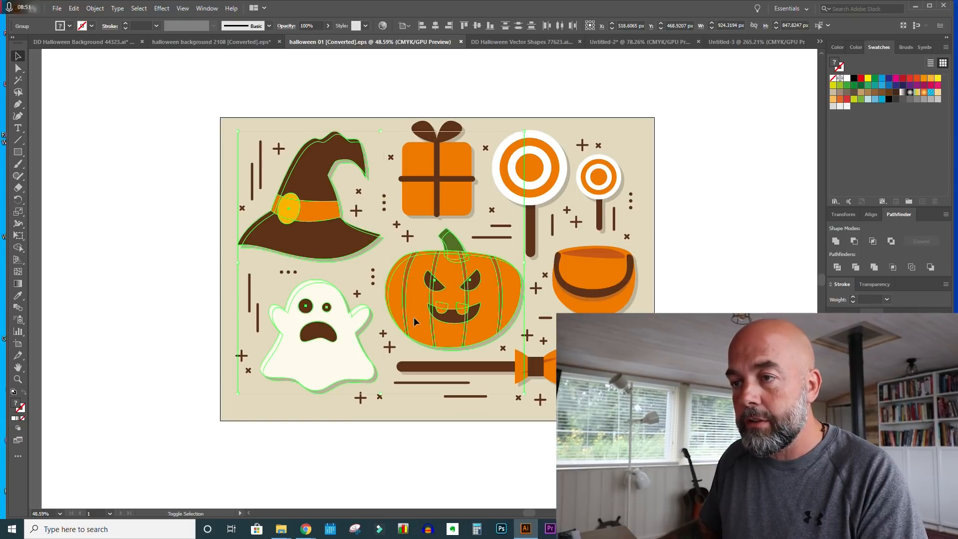
{"action": "left_click", "coordinate": [608, 291], "text": "shift"}
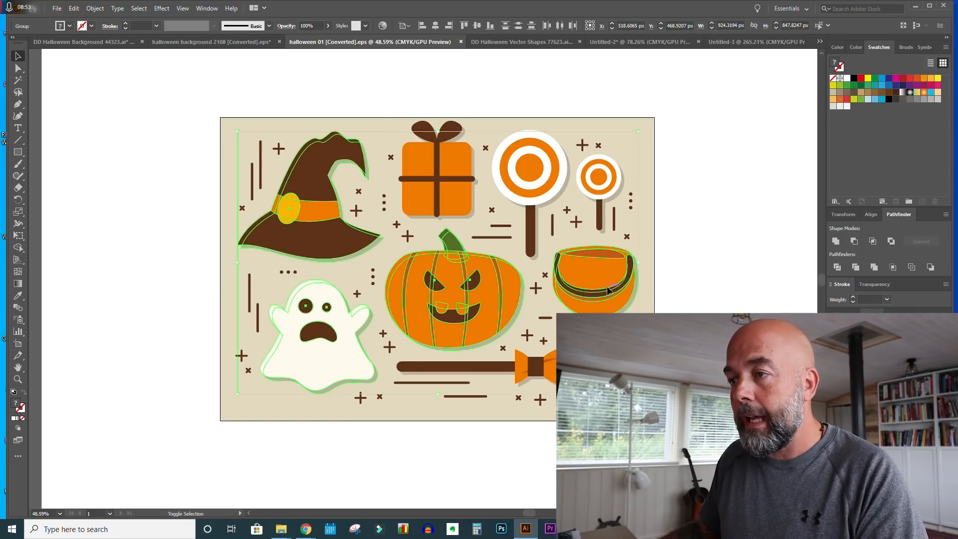
{"action": "key", "text": "a"}
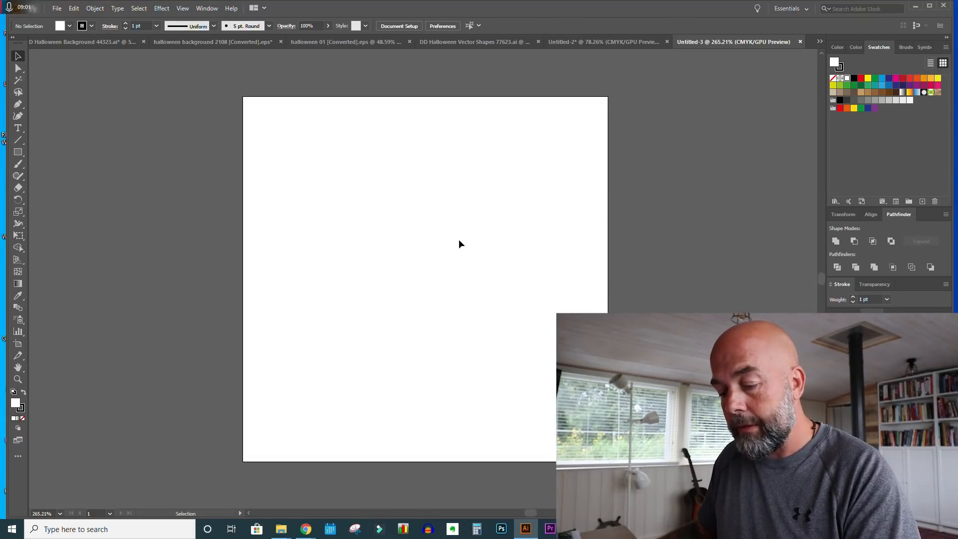
Paste the four graphics into the 3 x 3 in document, scale them to about 4.16 x 2.73 in overall, and centre them on the artboard
{"action": "key", "text": "ctrl+v"}
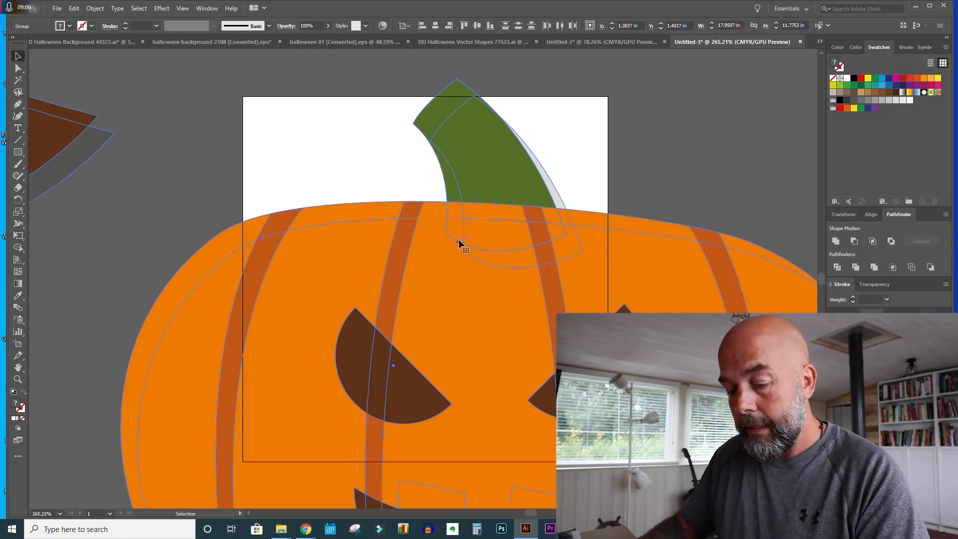
{"action": "key", "text": "ctrl+minus"}
{"action": "key", "text": "ctrl+minus"}
{"action": "key", "text": "ctrl+minus"}
{"action": "key", "text": "ctrl+minus"}
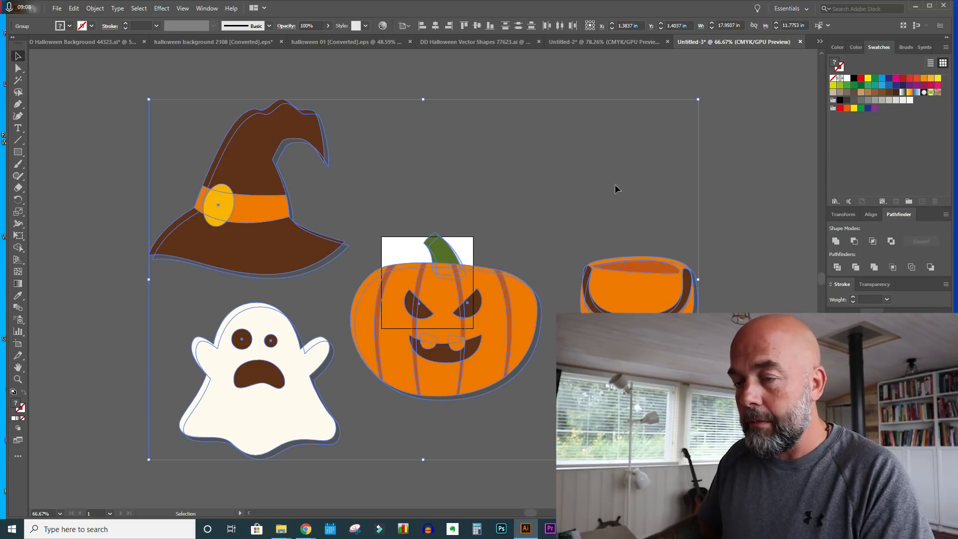
{"action": "left_click_drag", "start_coordinate": [699, 100], "coordinate": [300, 359]}
{"action": "left_click_drag", "start_coordinate": [276, 399], "coordinate": [496, 259]}
{"action": "left_click_drag", "start_coordinate": [518, 223], "coordinate": [492, 241]}
{"action": "key", "text": "a"}
{"action": "key", "text": "ctrl+plus"}
{"action": "key", "text": "ctrl+plus"}
{"action": "key", "text": "ctrl+plus"}
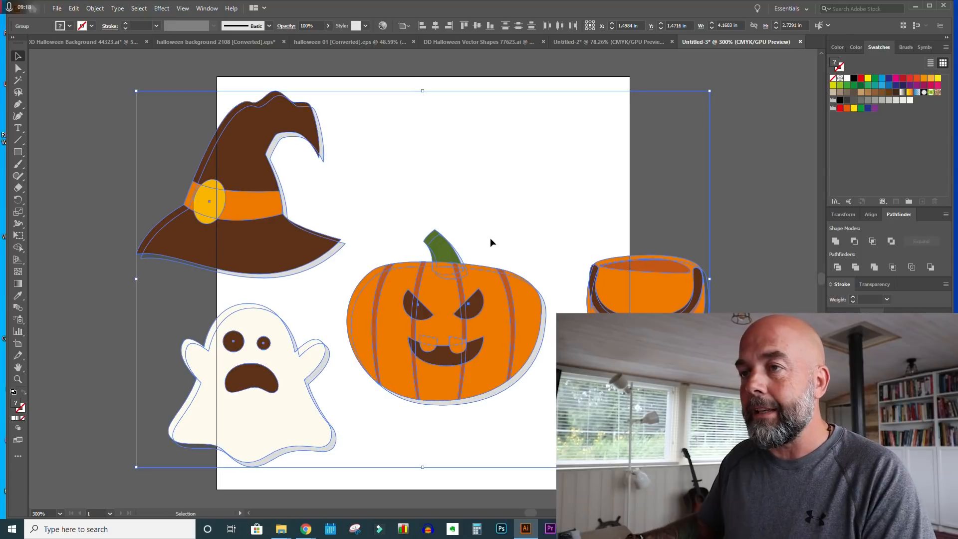
{"action": "key", "text": "ctrl+plus"}
{"action": "key", "text": "ctrl+minus"}
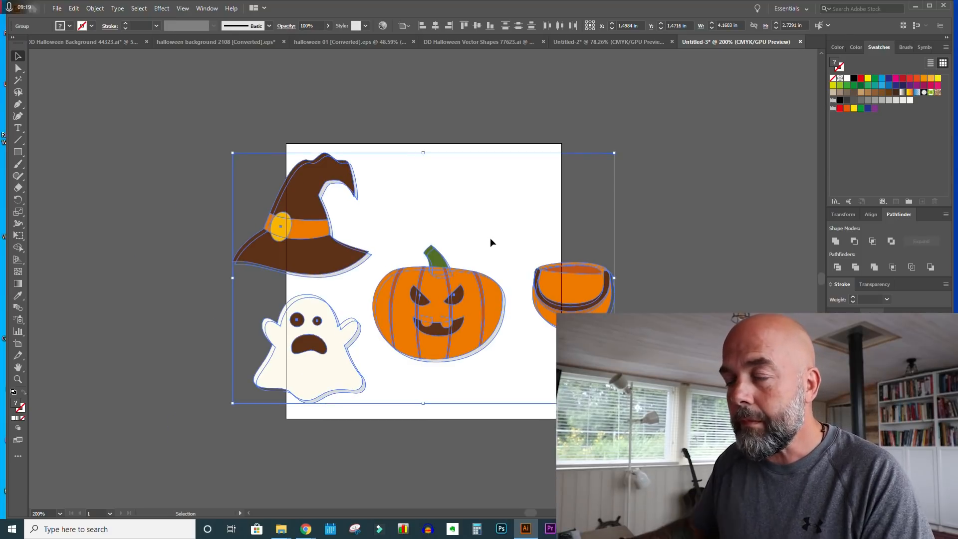
Spread out the graphics: pumpkin across the artboard's top edge, basket near the centre, ghost across the right edge
{"action": "left_click", "coordinate": [663, 274]}
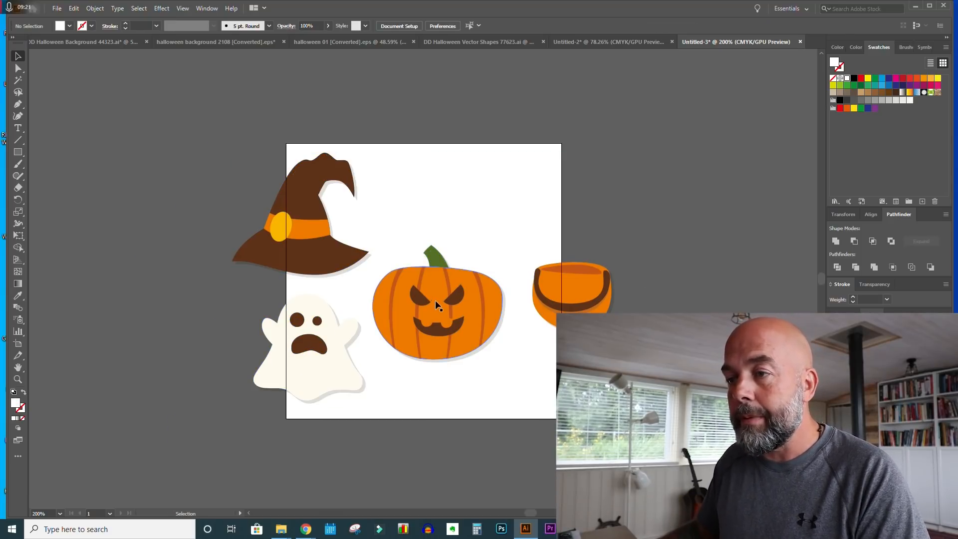
{"action": "left_click_drag", "start_coordinate": [449, 302], "coordinate": [436, 146]}
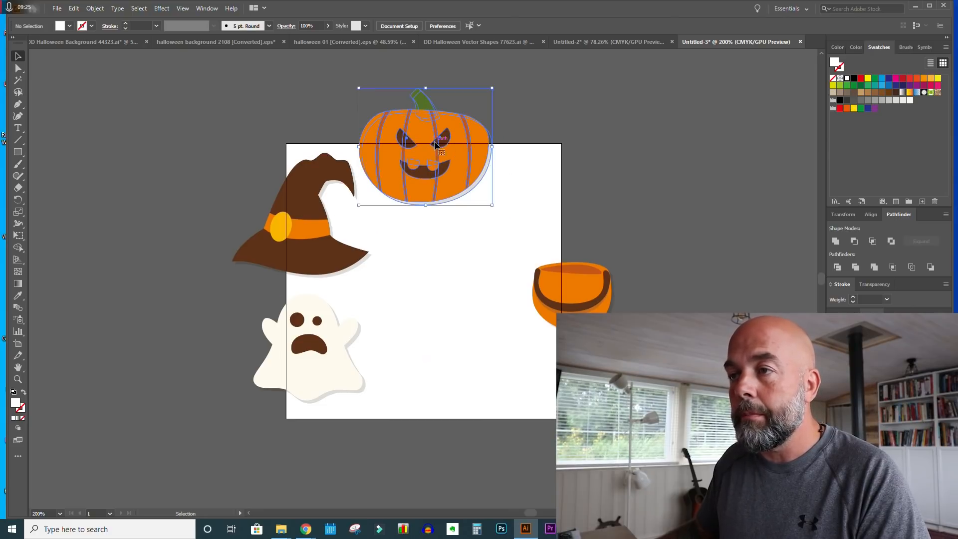
{"action": "left_click_drag", "start_coordinate": [561, 297], "coordinate": [438, 279]}
{"action": "left_click_drag", "start_coordinate": [331, 350], "coordinate": [579, 223]}
{"action": "left_click_drag", "start_coordinate": [456, 286], "coordinate": [431, 308]}
{"action": "left_click_drag", "start_coordinate": [560, 245], "coordinate": [540, 253]}
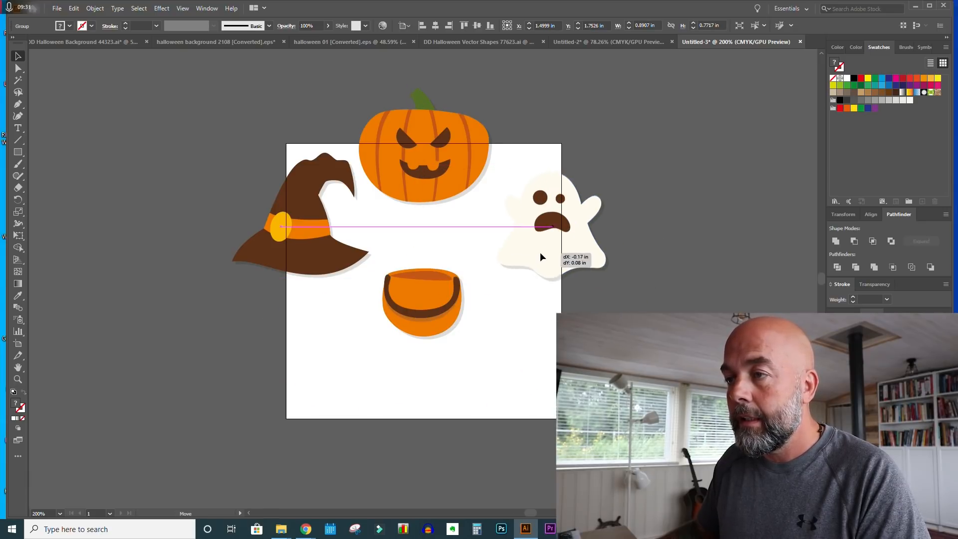
Tilt the ghost slightly, then move the witch hat across the artboard's lower left edge and tilt it slightly
{"action": "left_click_drag", "start_coordinate": [612, 285], "coordinate": [620, 274]}
{"action": "left_click_drag", "start_coordinate": [328, 256], "coordinate": [309, 357]}
{"action": "mouse_move", "coordinate": [353, 384]}
{"action": "left_mouse_down"}
{"action": "mouse_move", "coordinate": [371, 396]}
{"action": "mouse_move", "coordinate": [367, 382]}
{"action": "left_mouse_up"}
Scale the pumpkin down to about 1.31 x 1.15 in and shrink the candy basket slightly
{"action": "left_click", "coordinate": [482, 126]}
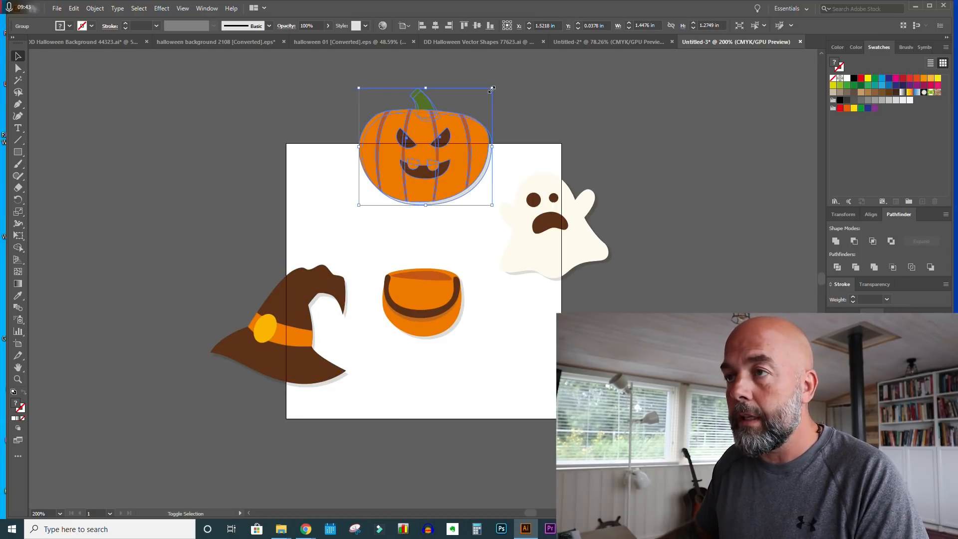
{"action": "left_click_drag", "start_coordinate": [493, 89], "coordinate": [481, 101]}
{"action": "left_click_drag", "start_coordinate": [454, 140], "coordinate": [463, 142]}
{"action": "left_click", "coordinate": [458, 278]}
{"action": "left_click_drag", "start_coordinate": [465, 268], "coordinate": [437, 284]}
Scale the hat down to about 1.4 x 1.24 in and nudge the ghost, basket and hat to even out the spacing
{"action": "left_click_drag", "start_coordinate": [531, 257], "coordinate": [525, 263]}
{"action": "left_click_drag", "start_coordinate": [289, 341], "coordinate": [291, 343]}
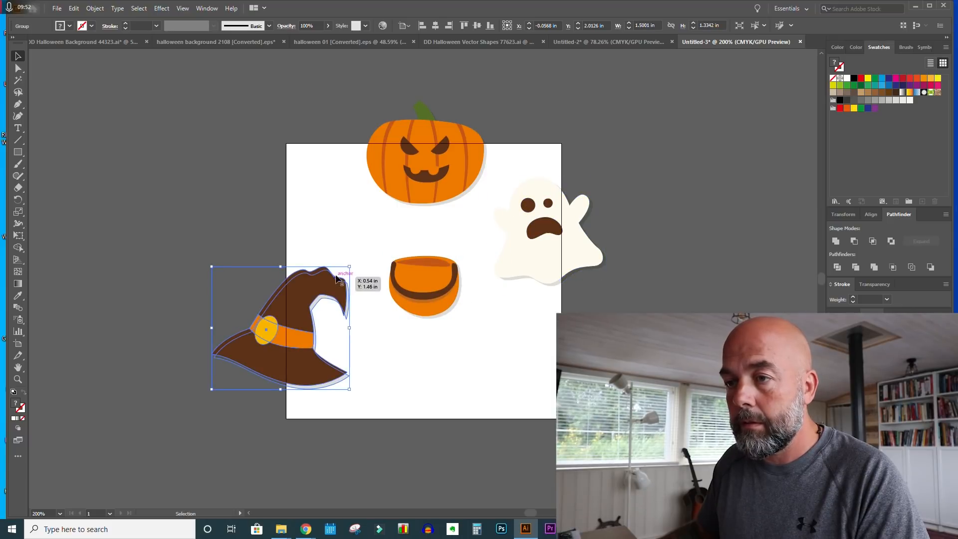
{"action": "left_click_drag", "start_coordinate": [348, 267], "coordinate": [339, 273]}
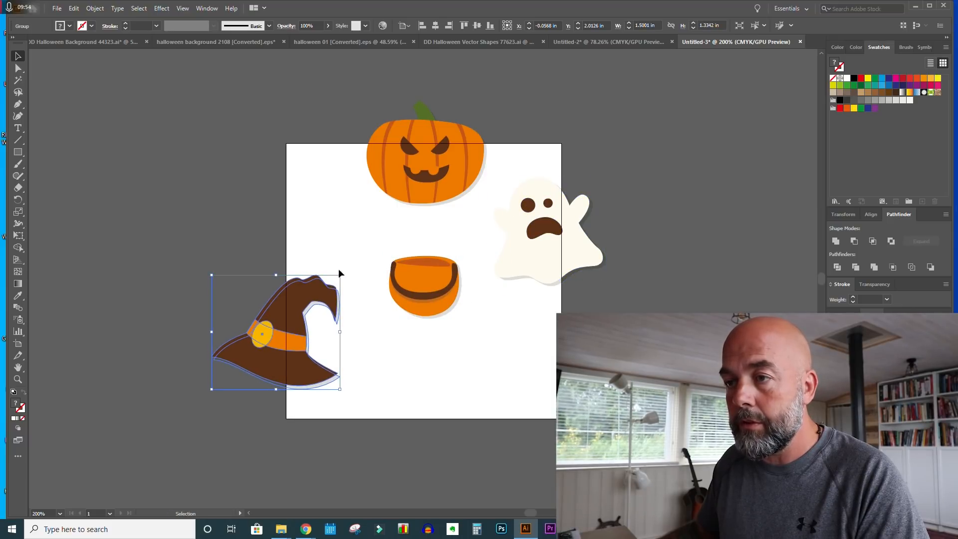
{"action": "left_click_drag", "start_coordinate": [422, 292], "coordinate": [426, 312]}
{"action": "left_click_drag", "start_coordinate": [303, 297], "coordinate": [303, 301]}
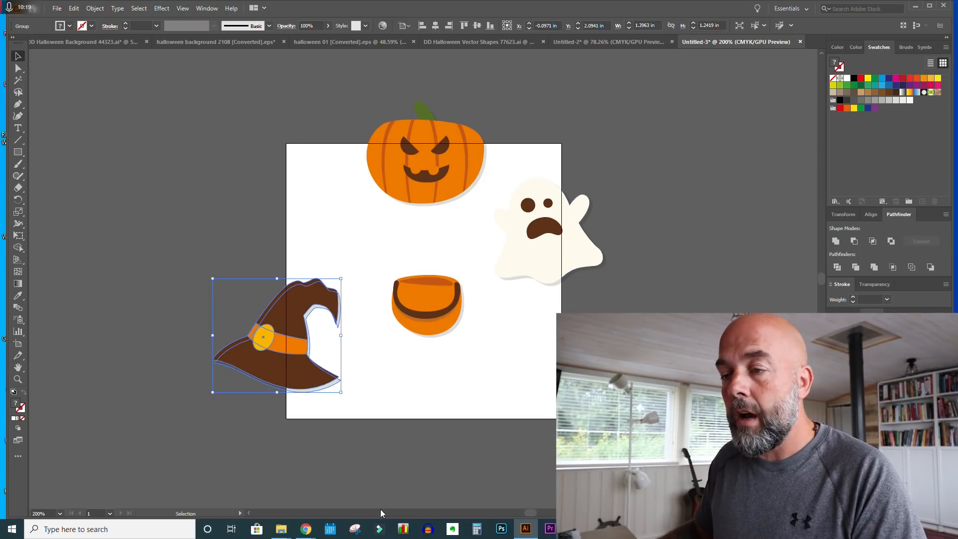
{"action": "left_click", "coordinate": [729, 275]}
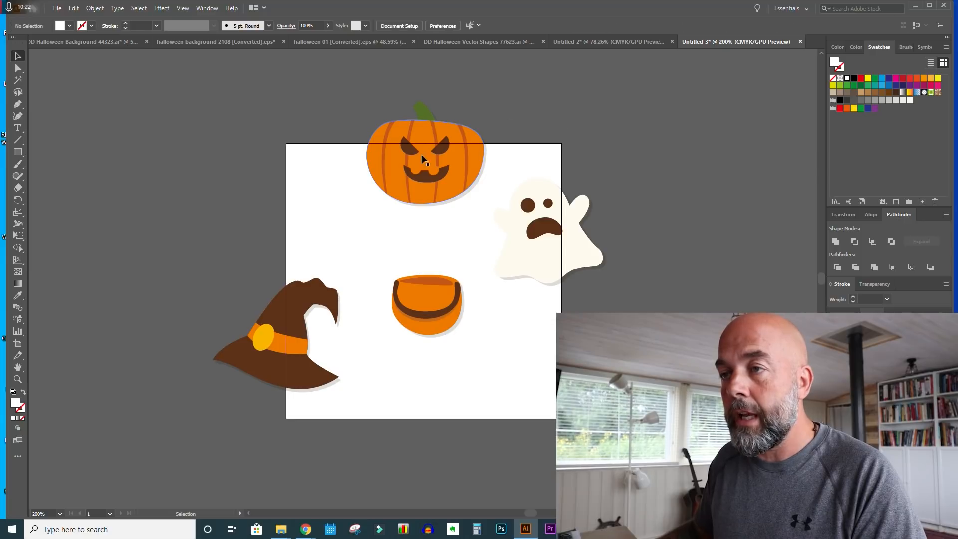
Create a copy of the pumpkin offset 0 in horizontally and 3 in vertically using the Move command with preview on
{"action": "left_click", "coordinate": [447, 143]}
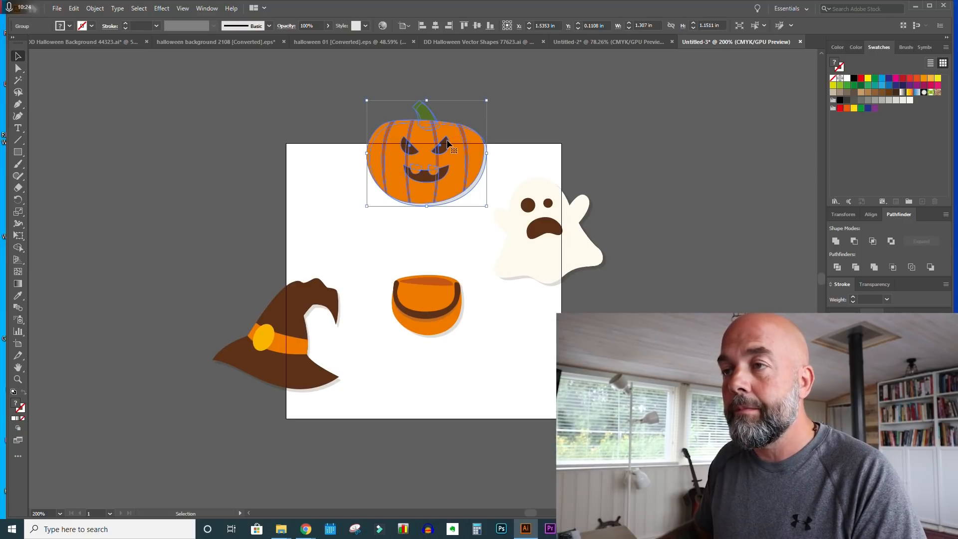
{"action": "left_click", "coordinate": [571, 135]}
{"action": "left_click", "coordinate": [450, 137]}
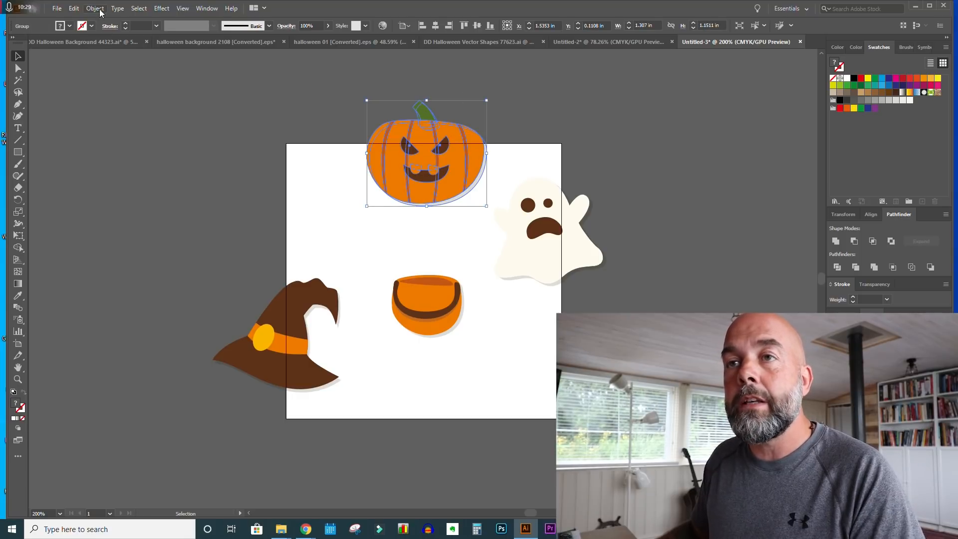
{"action": "left_click", "coordinate": [99, 12]}
{"action": "mouse_move", "coordinate": [101, 23]}
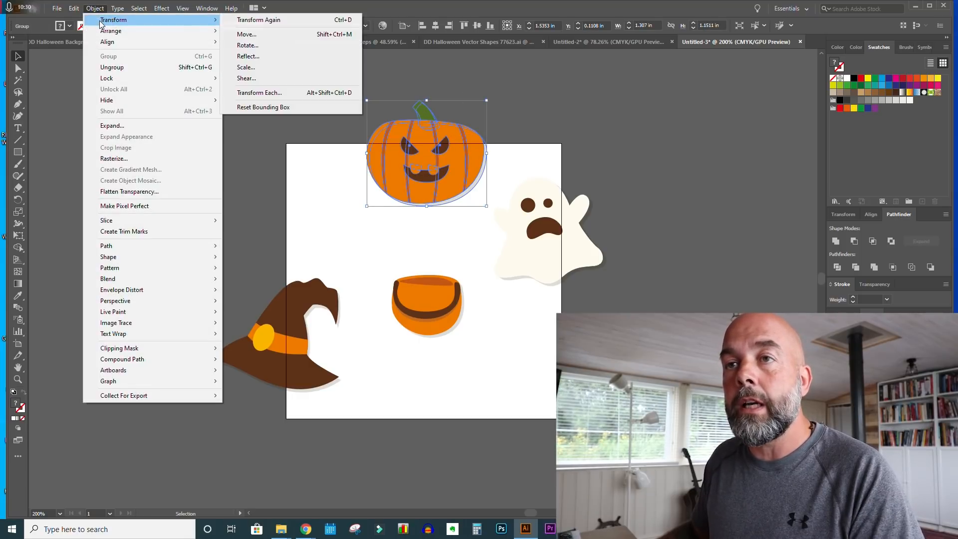
{"action": "left_click", "coordinate": [247, 34]}
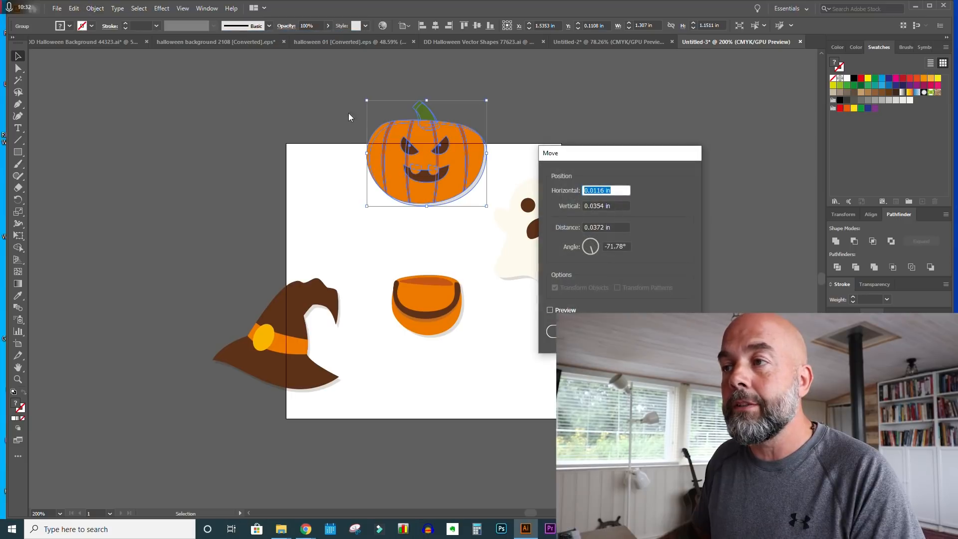
{"action": "left_click_drag", "start_coordinate": [618, 157], "coordinate": [684, 104]}
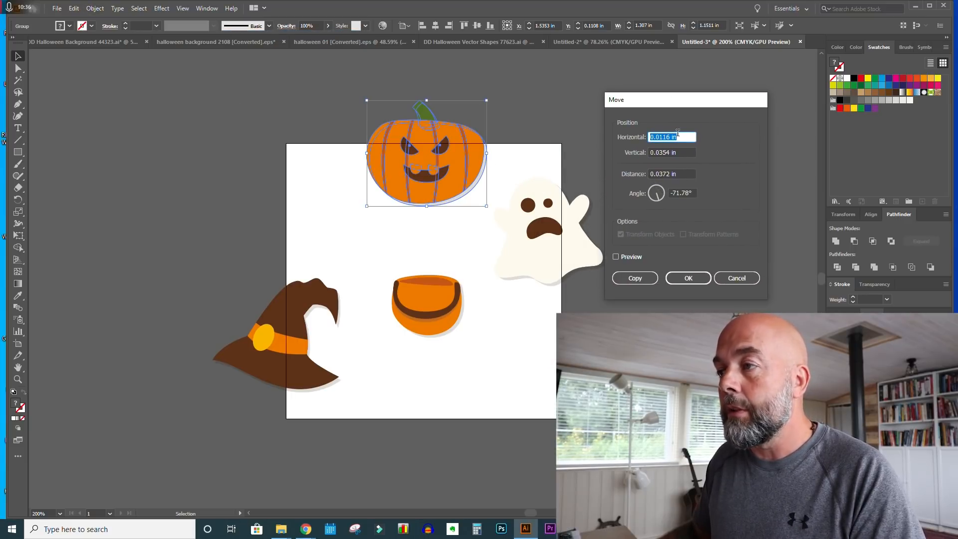
{"action": "type", "text": "0"}
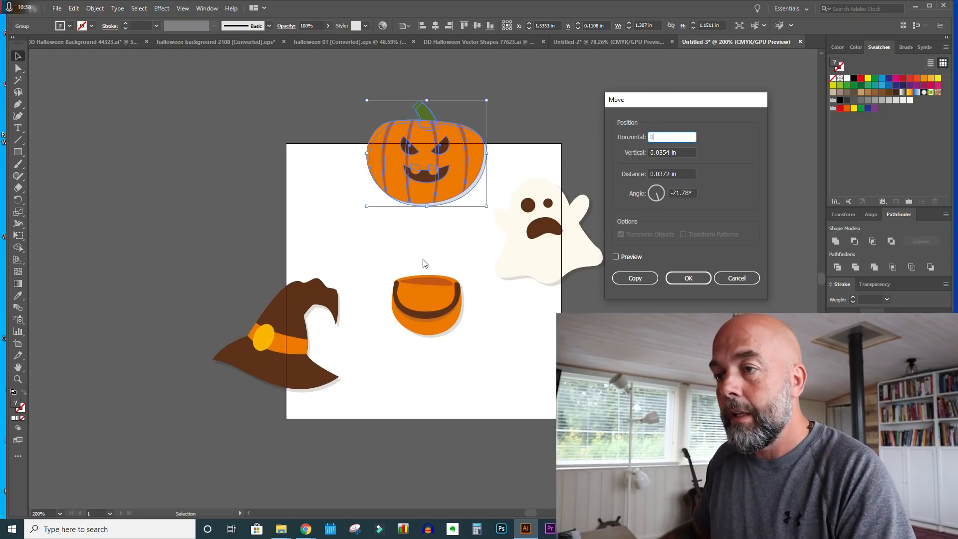
{"action": "left_click", "coordinate": [684, 153]}
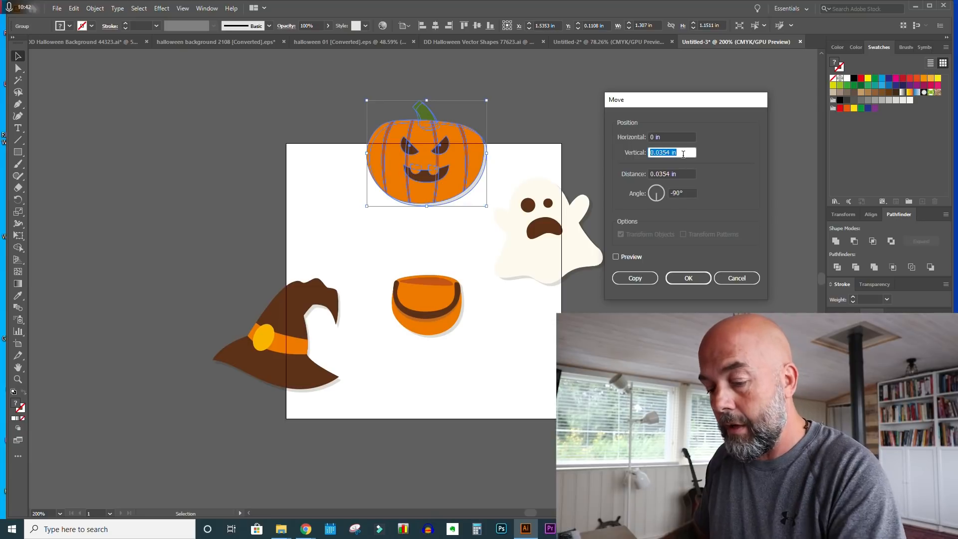
{"action": "left_click", "coordinate": [615, 256]}
{"action": "left_click", "coordinate": [615, 257]}
{"action": "left_click", "coordinate": [616, 257]}
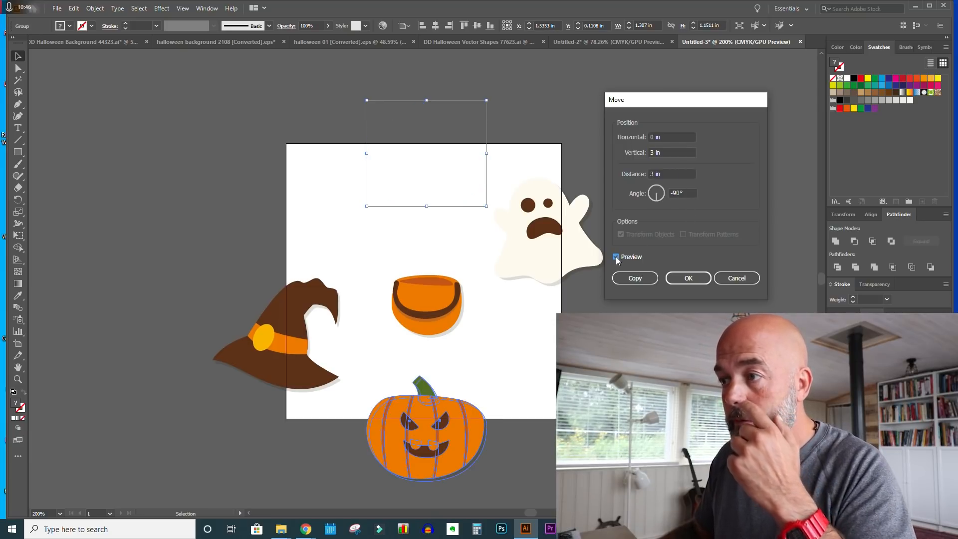
{"action": "left_click", "coordinate": [632, 278]}
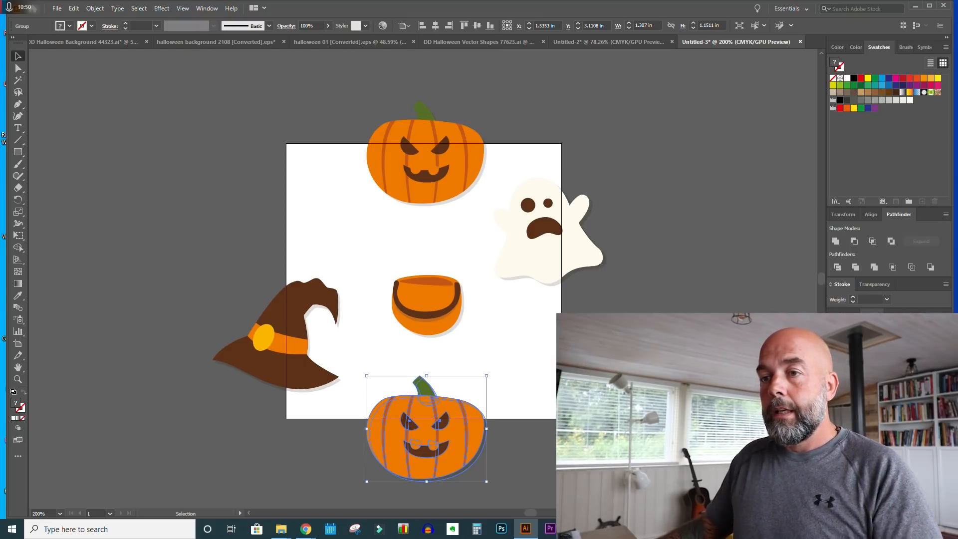
Scale the ghost down to about 1.16 x 1.11 in and shift it slightly right across the artboard edge
{"action": "left_click", "coordinate": [547, 273]}
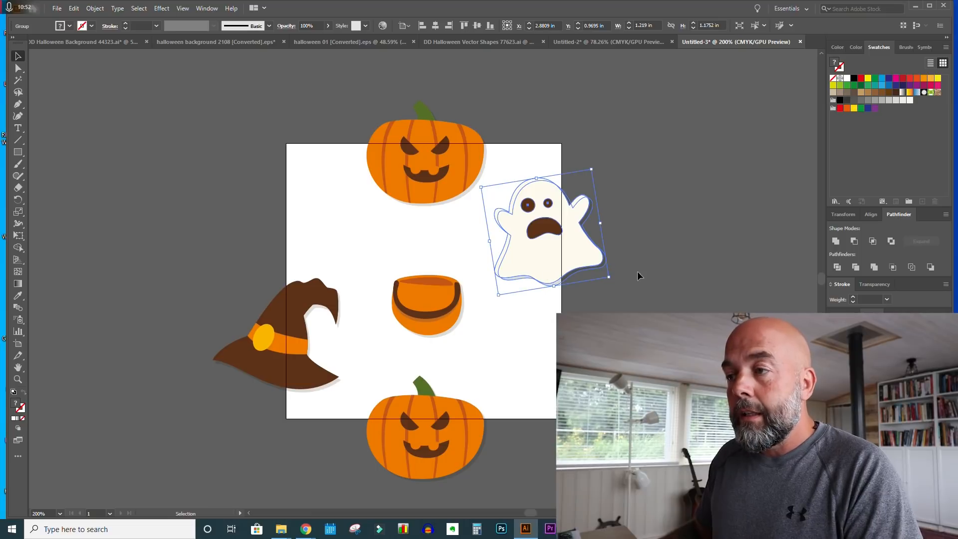
{"action": "left_click_drag", "start_coordinate": [609, 277], "coordinate": [605, 275]}
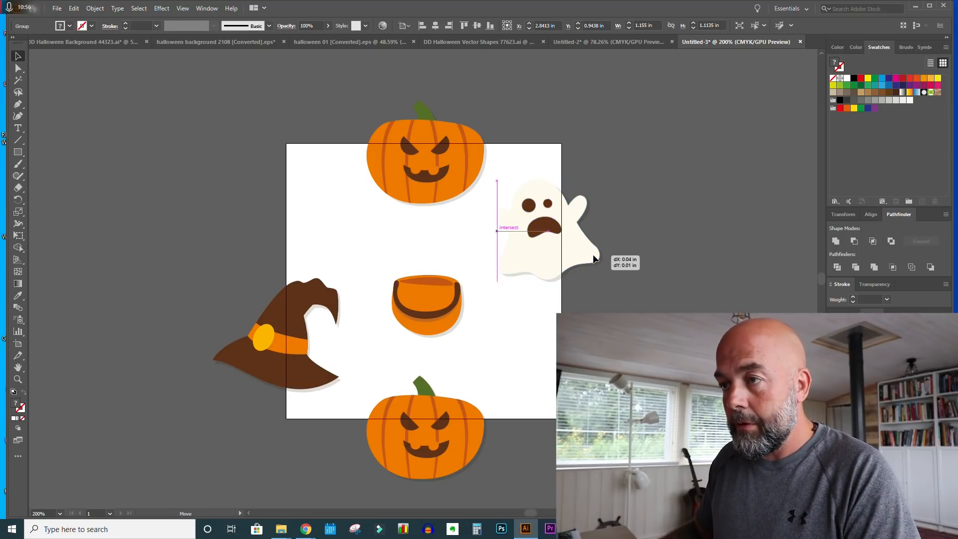
{"action": "left_click_drag", "start_coordinate": [594, 260], "coordinate": [594, 258]}
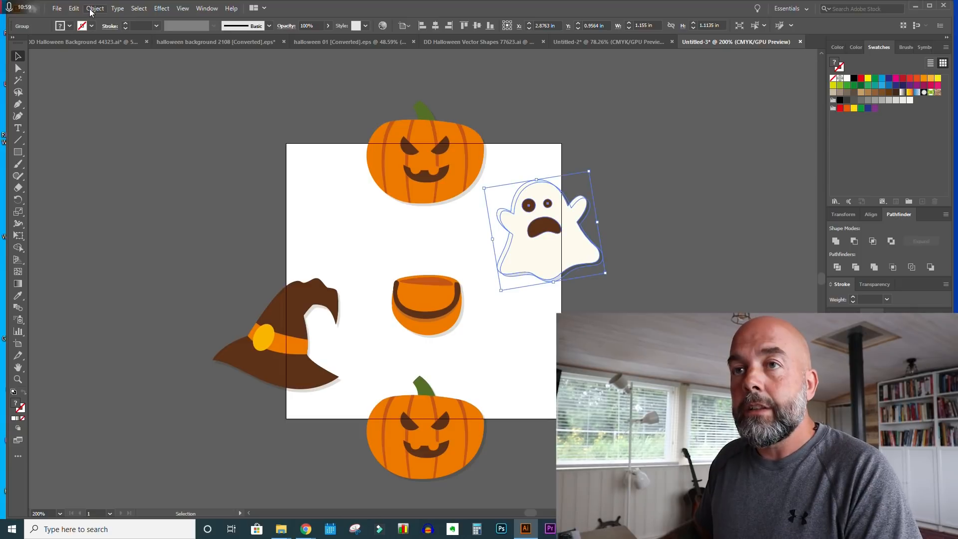
Create a copy of the ghost offset -3 in horizontally and 0 in vertically using the Move command with preview on
{"action": "left_click", "coordinate": [92, 11]}
{"action": "mouse_move", "coordinate": [95, 20]}
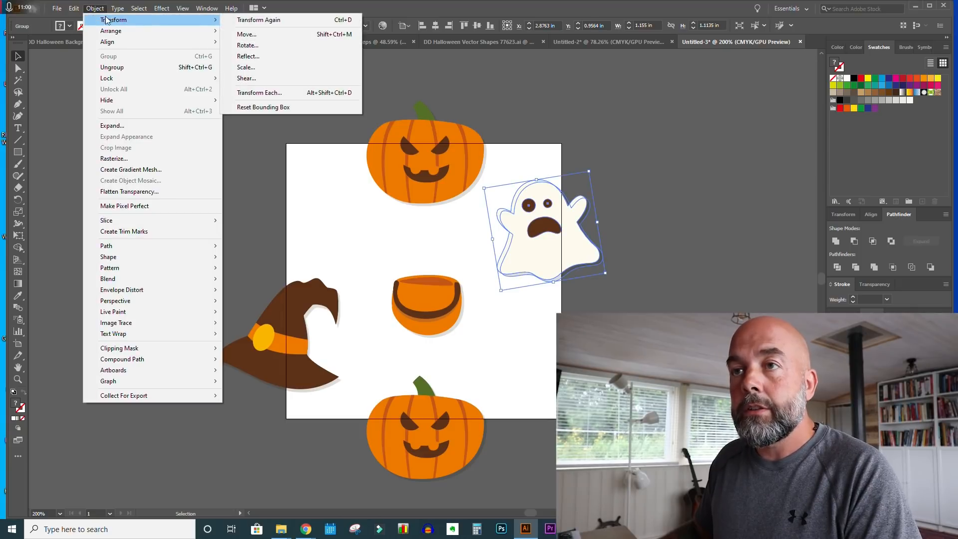
{"action": "left_click", "coordinate": [246, 34]}
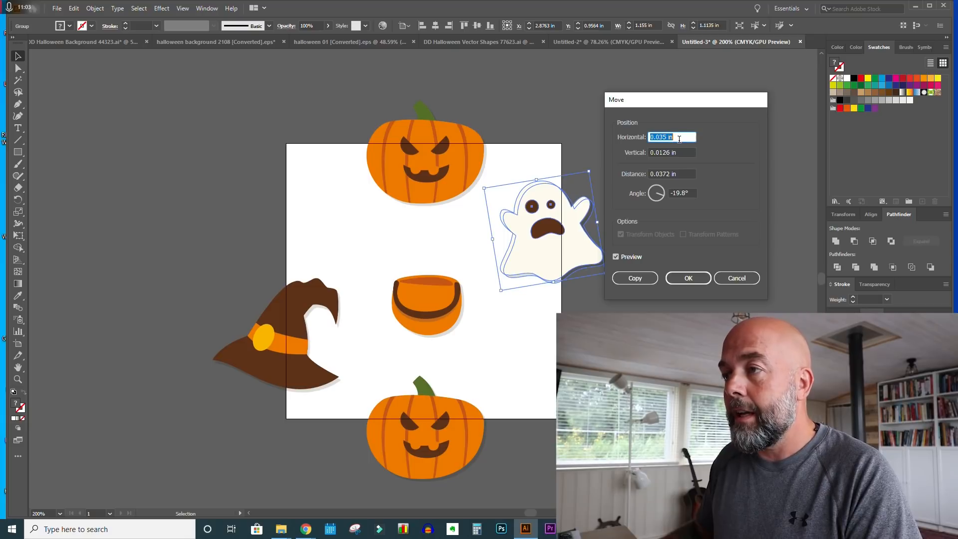
{"action": "double_click", "coordinate": [680, 153]}
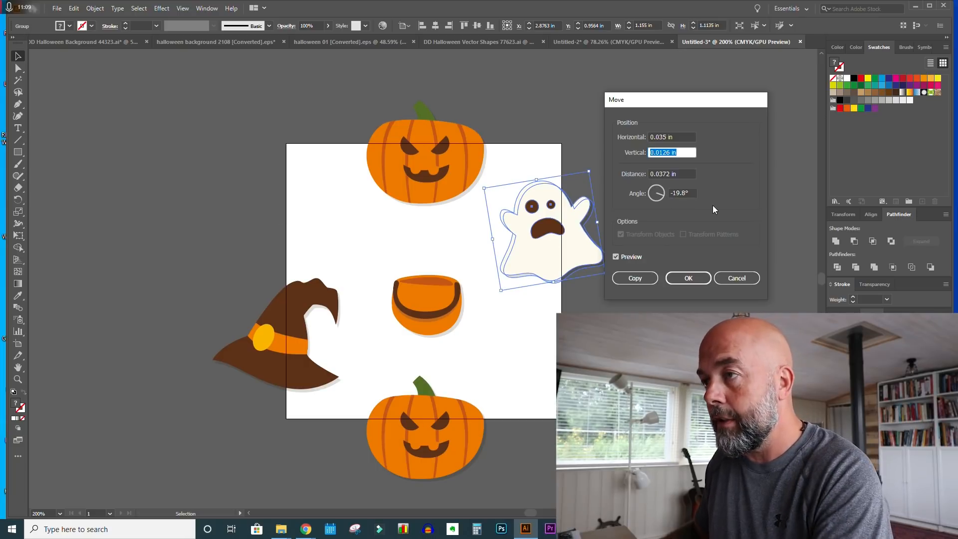
{"action": "type", "text": "0"}
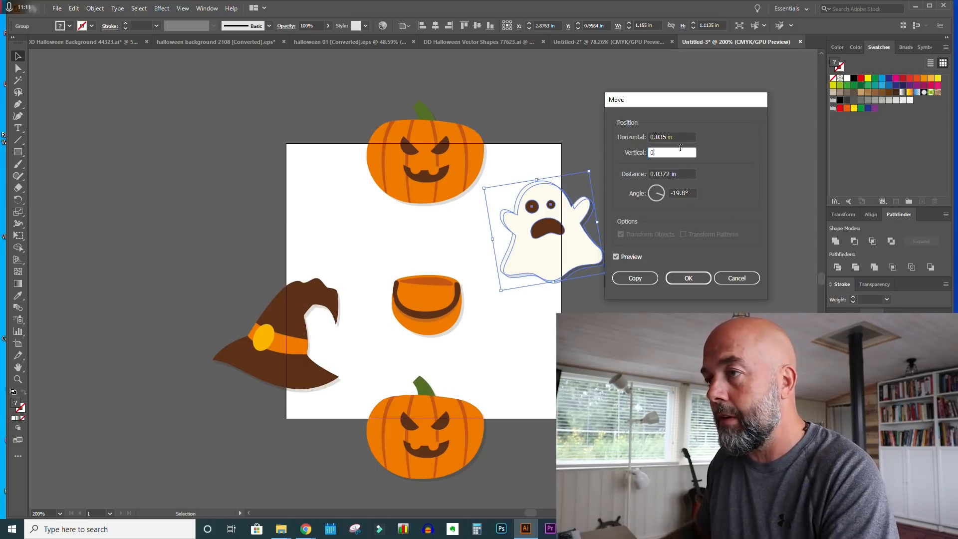
{"action": "double_click", "coordinate": [678, 137]}
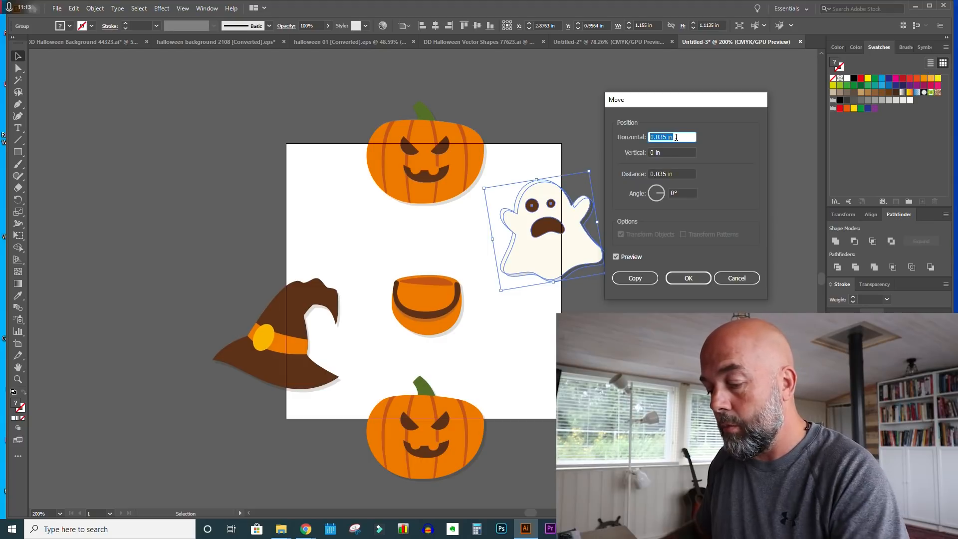
{"action": "type", "text": "-3"}
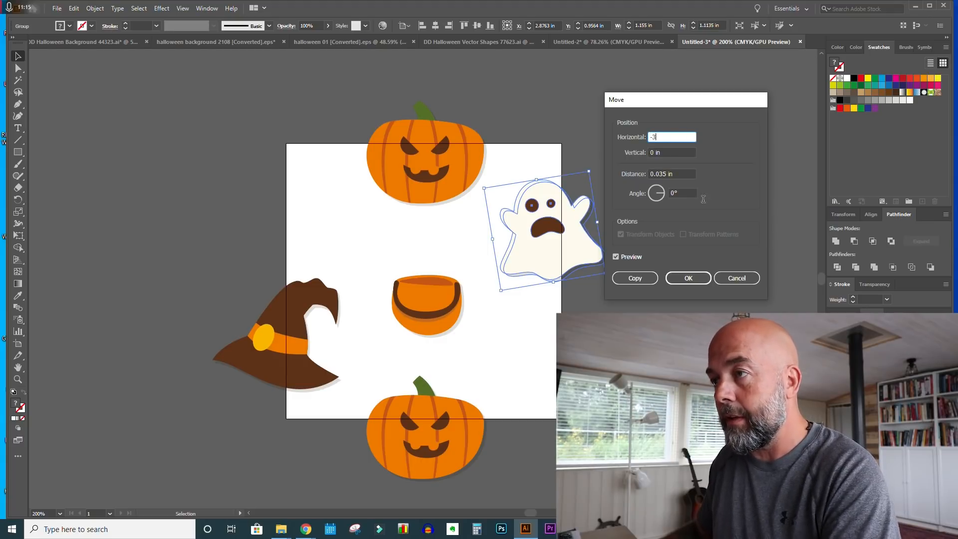
{"action": "left_click", "coordinate": [617, 256]}
{"action": "left_click", "coordinate": [616, 256]}
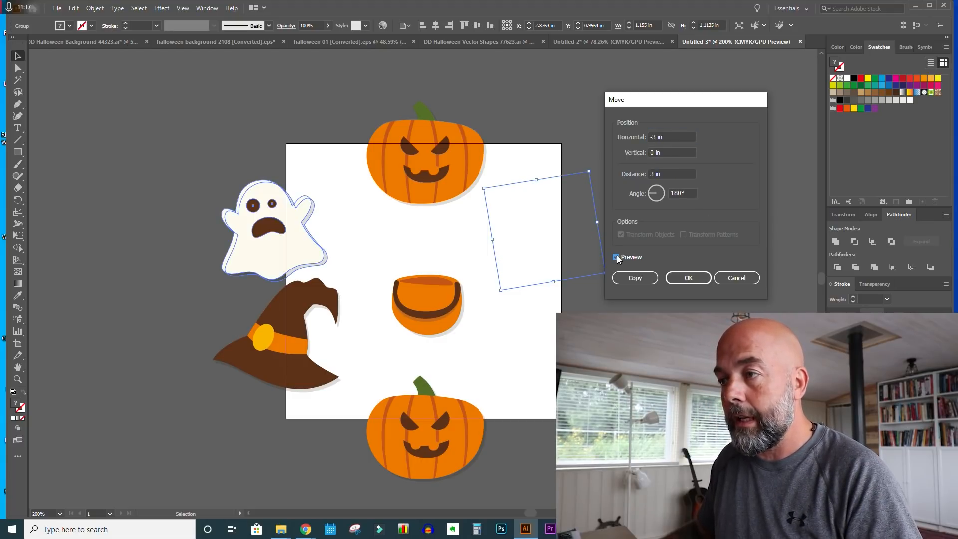
{"action": "left_click", "coordinate": [617, 256]}
{"action": "left_click", "coordinate": [626, 276]}
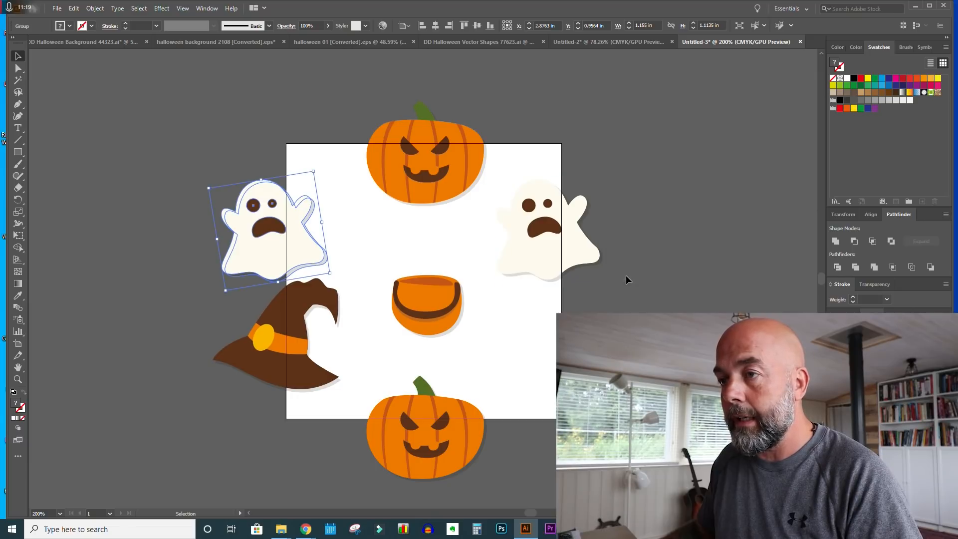
Shift the witch hat down away from the copied ghost and scale it to about 1.27 x 1.13 in
{"action": "left_click_drag", "start_coordinate": [303, 346], "coordinate": [315, 357]}
{"action": "left_click_drag", "start_coordinate": [351, 295], "coordinate": [339, 304]}
{"action": "left_click_drag", "start_coordinate": [299, 344], "coordinate": [297, 349]}
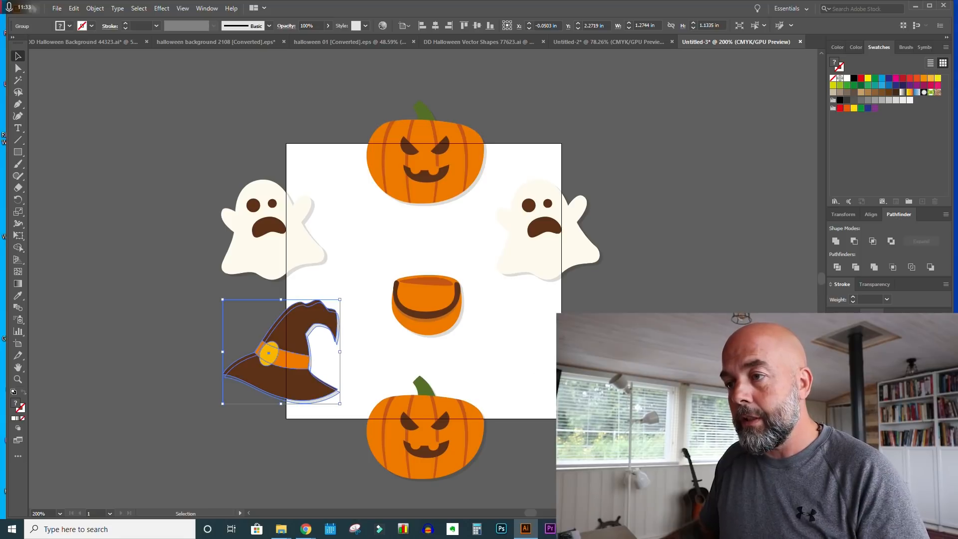
Create a copy of the witch hat offset 3 in horizontally and 0 in vertically using the Move command, then deselect it
{"action": "left_click", "coordinate": [94, 10]}
{"action": "mouse_move", "coordinate": [100, 22]}
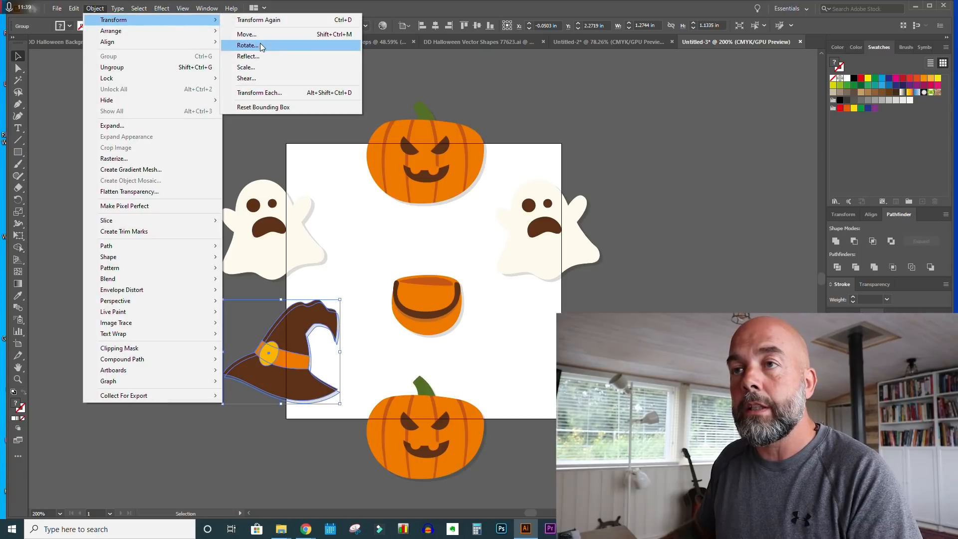
{"action": "left_click", "coordinate": [247, 34]}
{"action": "left_click", "coordinate": [682, 152]}
{"action": "triple_click", "coordinate": [682, 151]}
{"action": "type", "text": "0"}
{"action": "left_click", "coordinate": [684, 137]}
{"action": "triple_click", "coordinate": [685, 137]}
{"action": "type", "text": "3"}
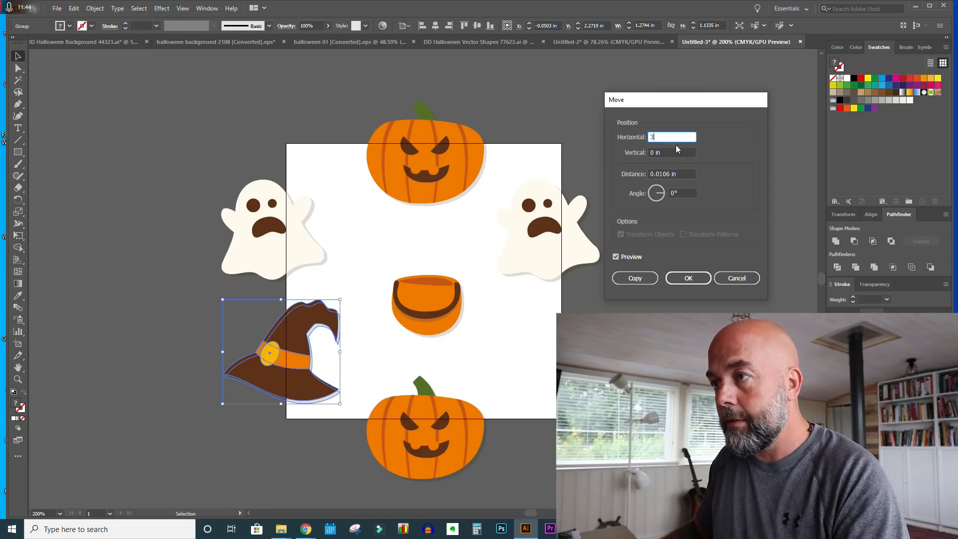
{"action": "key", "text": "Tab"}
{"action": "left_click", "coordinate": [616, 257]}
{"action": "left_click", "coordinate": [616, 257]}
{"action": "left_click", "coordinate": [616, 257]}
{"action": "left_click", "coordinate": [616, 256]}
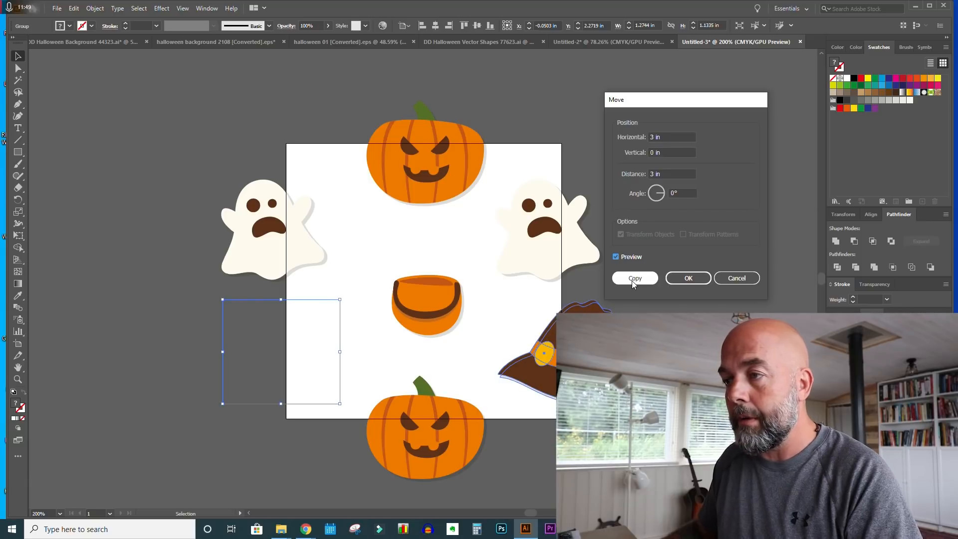
{"action": "left_click", "coordinate": [634, 278]}
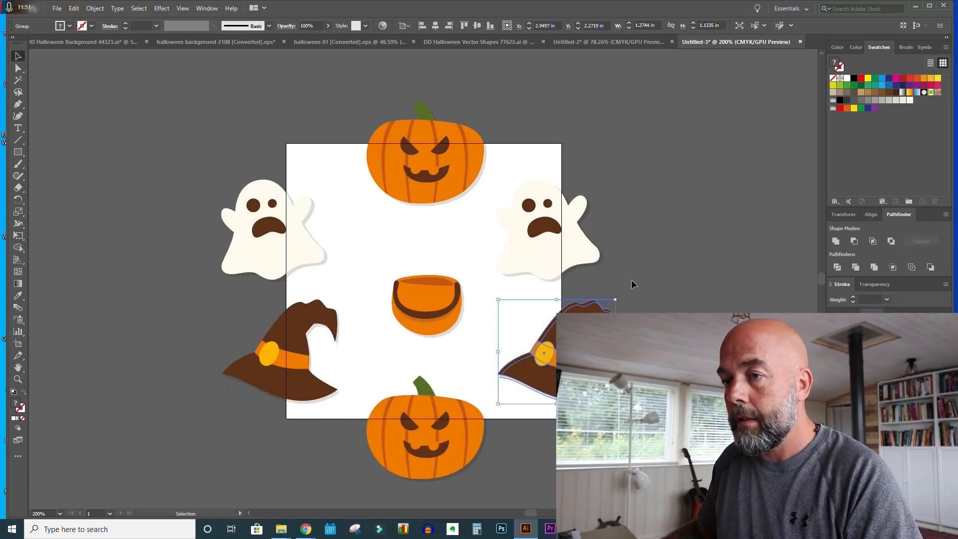
{"action": "left_click", "coordinate": [693, 284]}
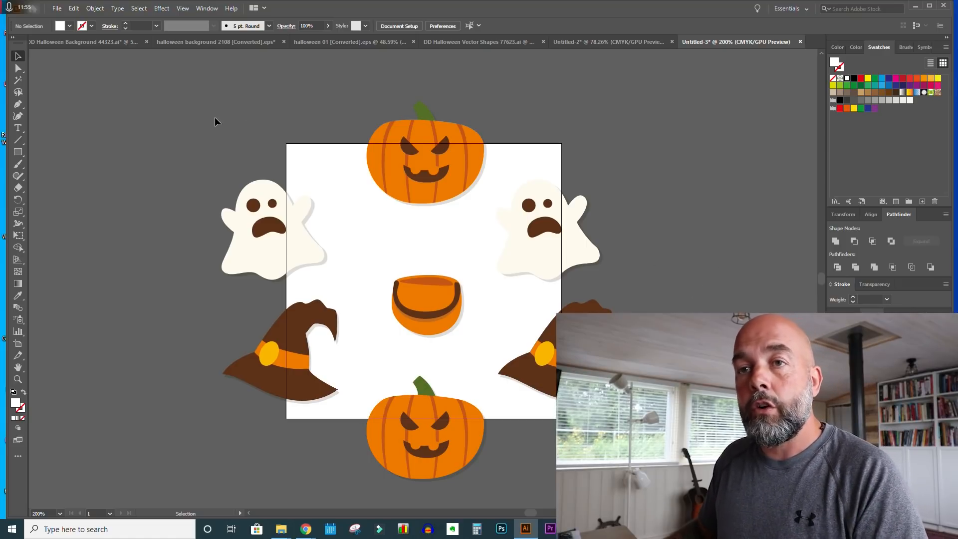
Create a white 3 x 3 in rectangle without a stroke and position it exactly over the artboard
{"action": "left_click", "coordinate": [19, 154]}
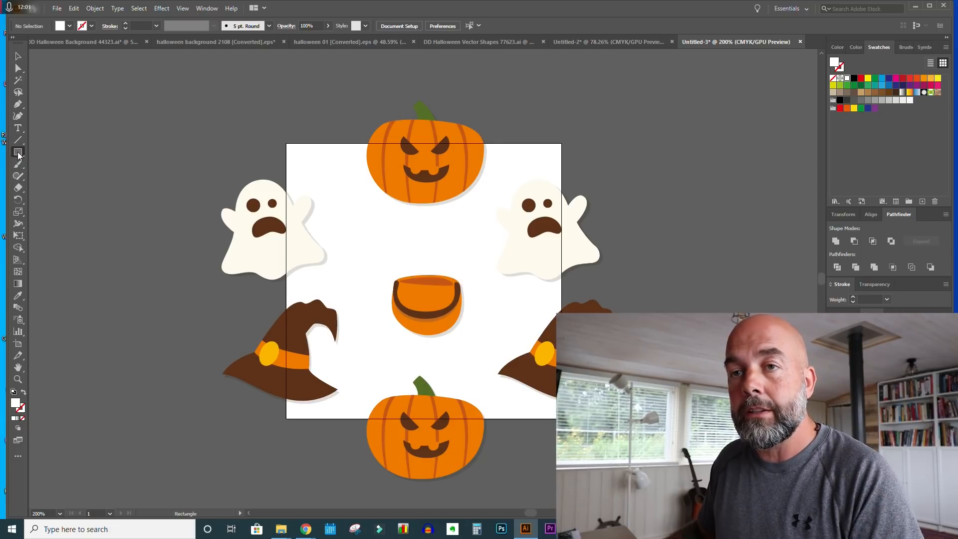
{"action": "left_click", "coordinate": [168, 120]}
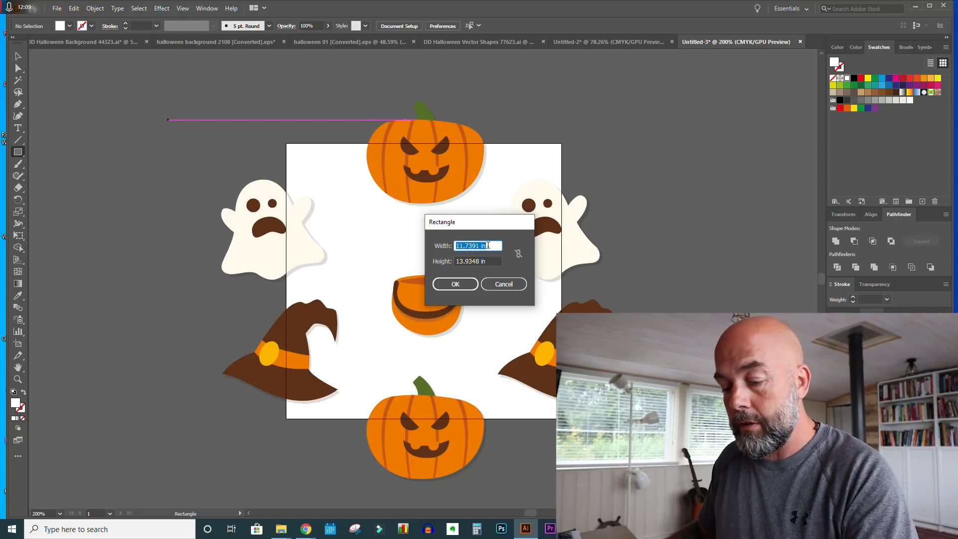
{"action": "type", "text": "3"}
{"action": "double_click", "coordinate": [484, 261]}
{"action": "triple_click", "coordinate": [486, 261]}
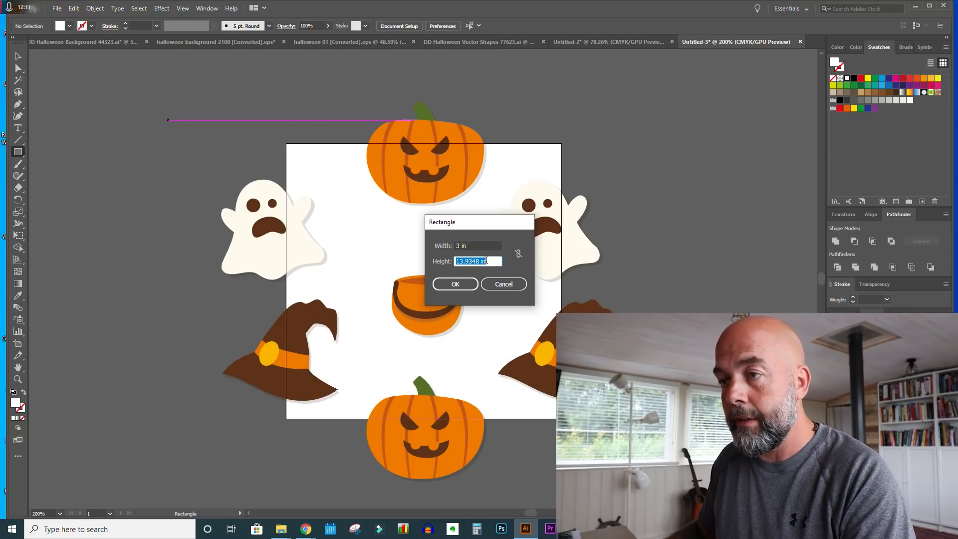
{"action": "left_click", "coordinate": [456, 284]}
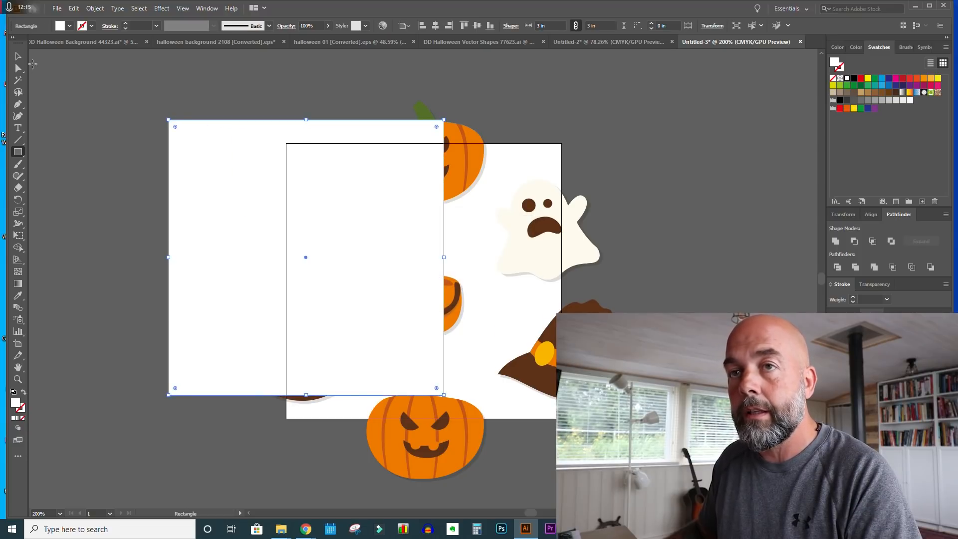
{"action": "left_click", "coordinate": [20, 59]}
{"action": "left_click_drag", "start_coordinate": [260, 178], "coordinate": [372, 200]}
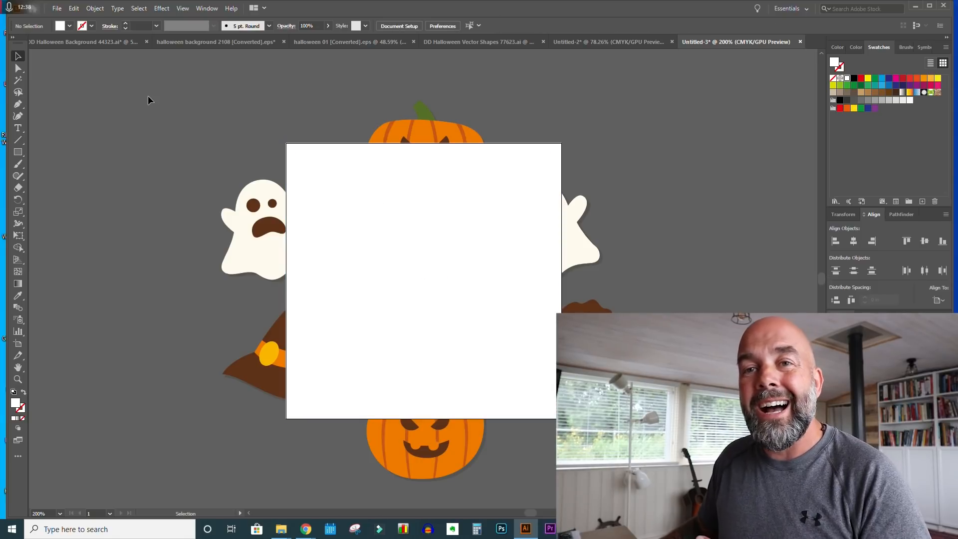
Select all the Halloween artwork together with the white square and bring up the Pathfinder operations
{"action": "left_click_drag", "start_coordinate": [160, 96], "coordinate": [202, 188]}
{"action": "left_click_drag", "start_coordinate": [325, 316], "coordinate": [644, 481]}
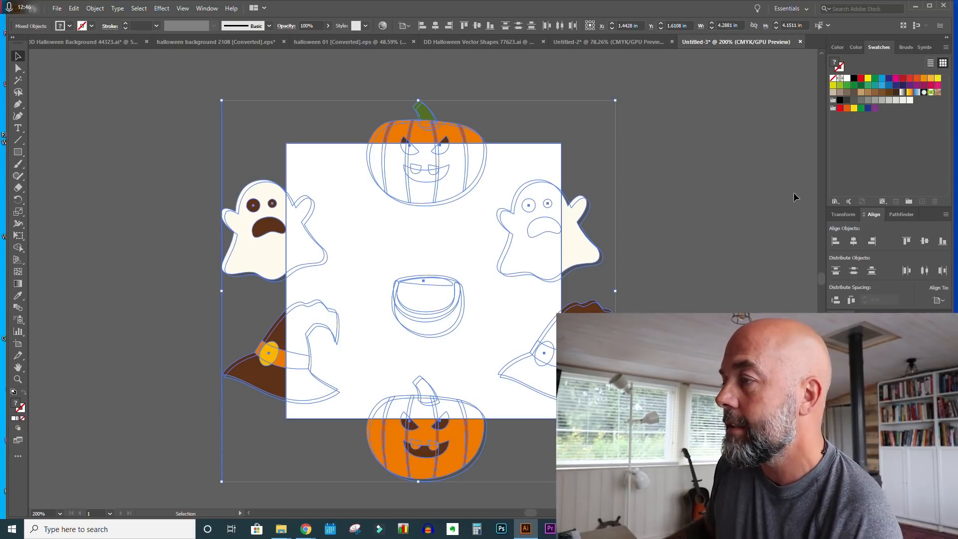
{"action": "left_click", "coordinate": [894, 216]}
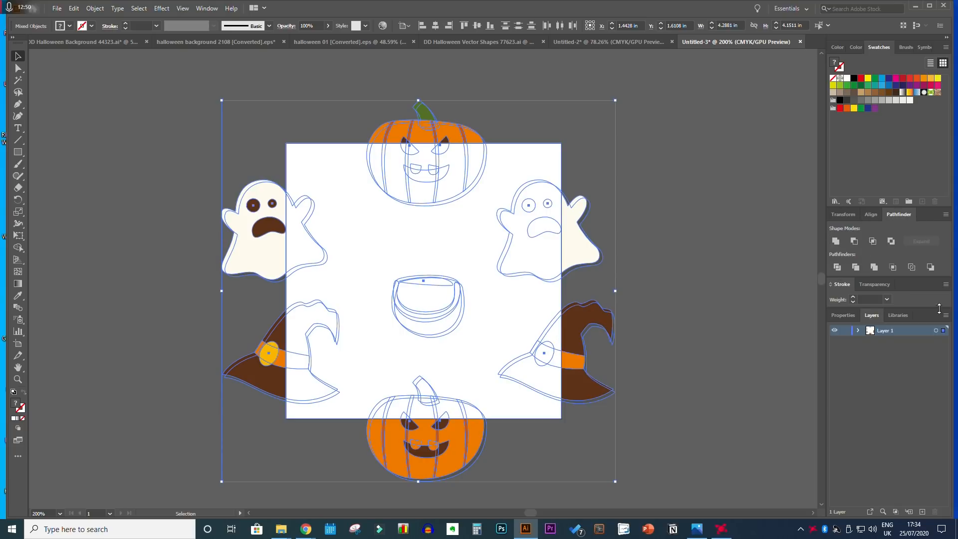
{"action": "left_click", "coordinate": [206, 8]}
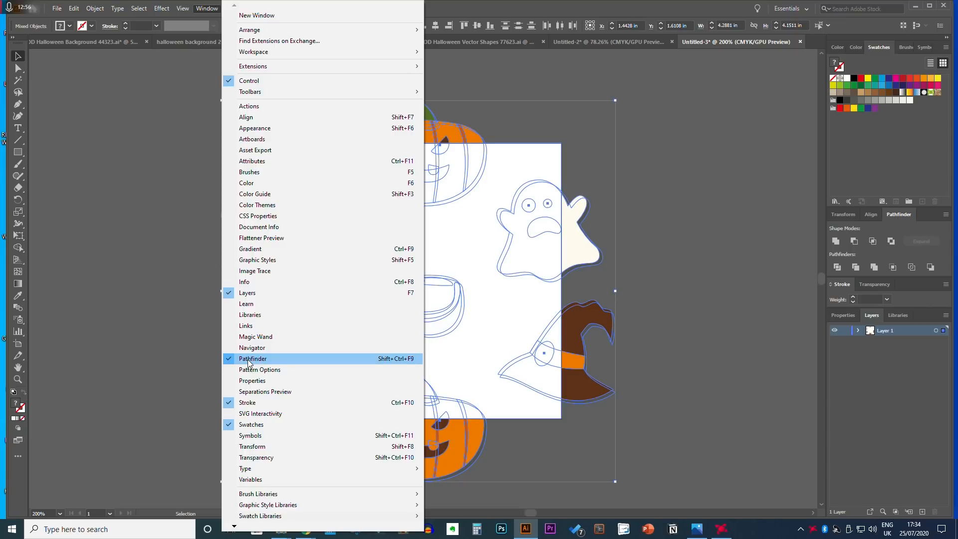
Try to crop the artwork to the white square with Pathfinder Crop
{"action": "left_click", "coordinate": [674, 252]}
{"action": "left_click", "coordinate": [674, 252]}
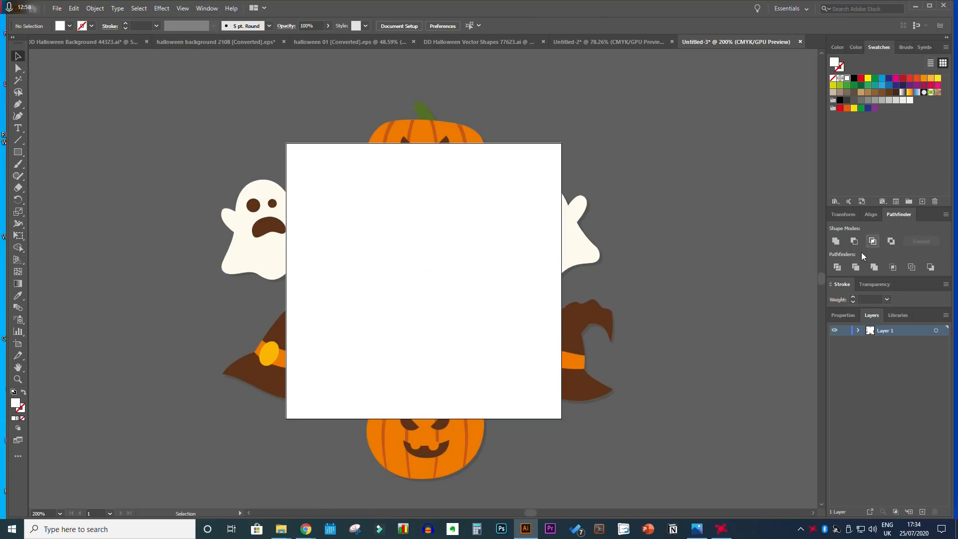
{"action": "left_click", "coordinate": [894, 269]}
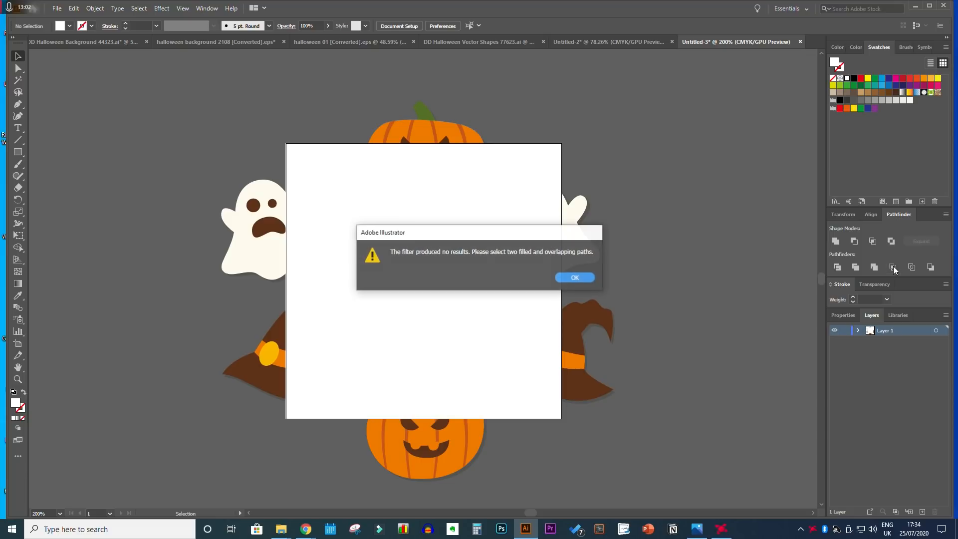
{"action": "left_click", "coordinate": [579, 276]}
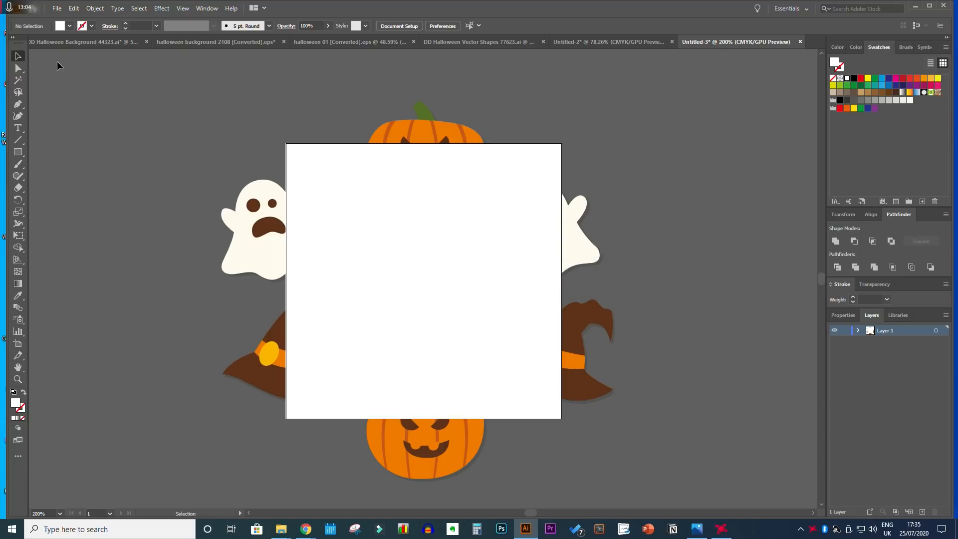
Crop all the artwork to the 3 x 3 in square with Pathfinder Crop and add the resulting tile to the swatches as a pattern
{"action": "key", "text": "ctrl+a"}
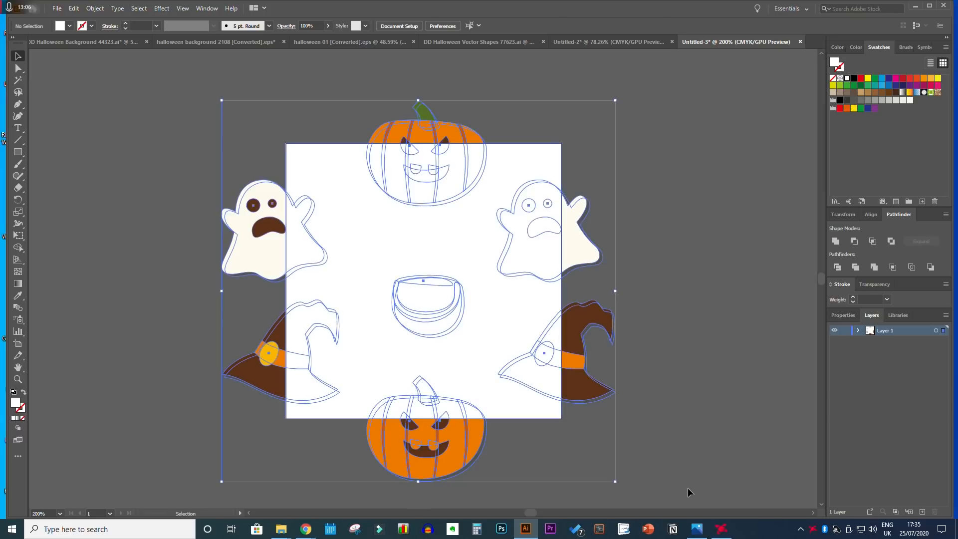
{"action": "left_click", "coordinate": [892, 268]}
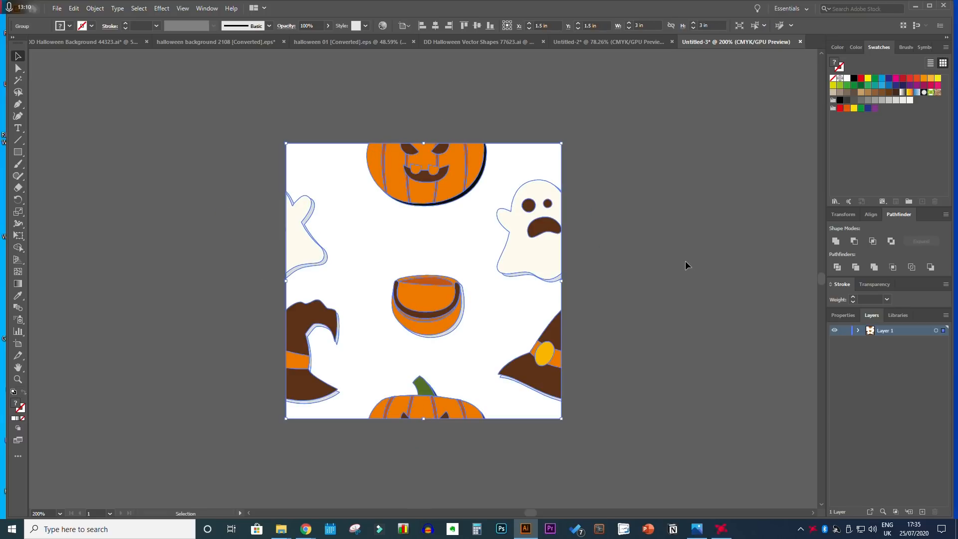
{"action": "left_click", "coordinate": [685, 260]}
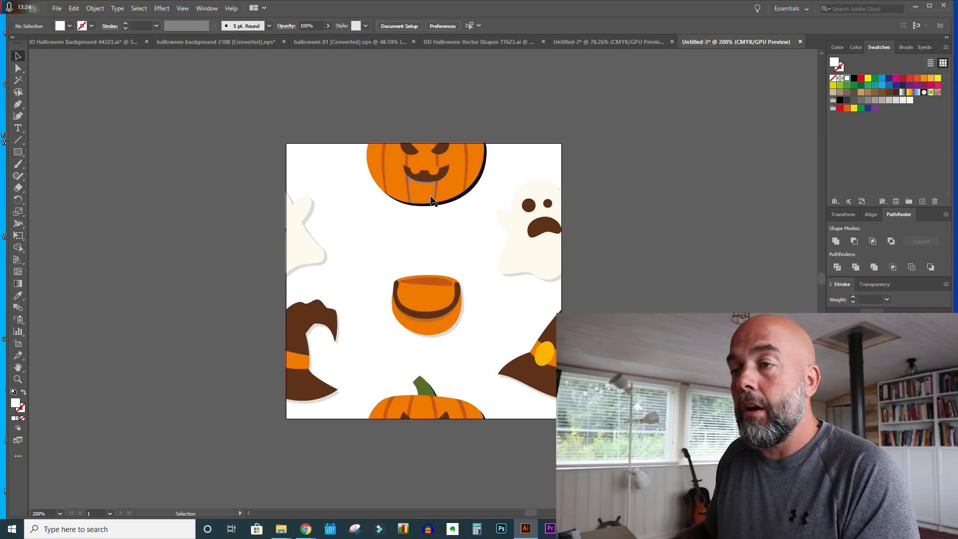
{"action": "key", "text": "ctrl+a"}
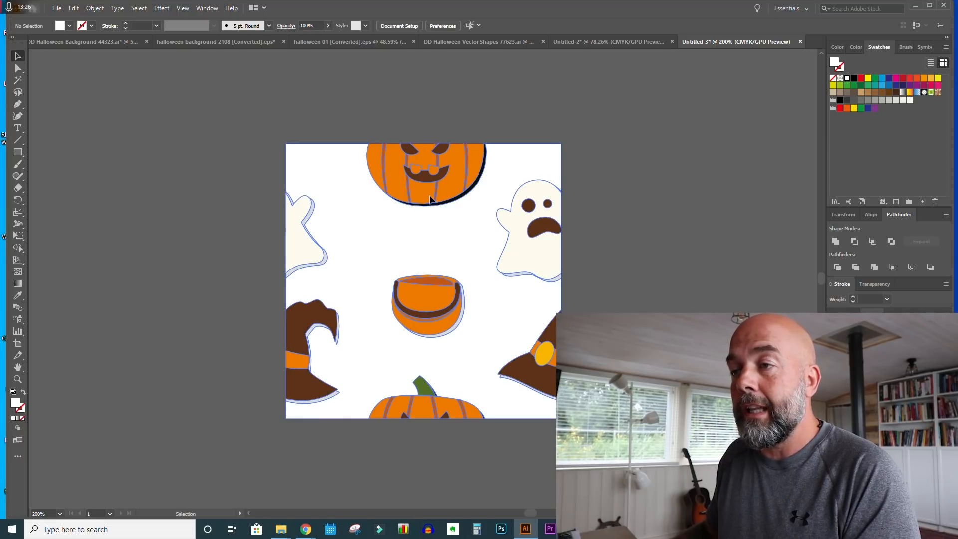
{"action": "left_click_drag", "start_coordinate": [429, 200], "coordinate": [824, 167]}
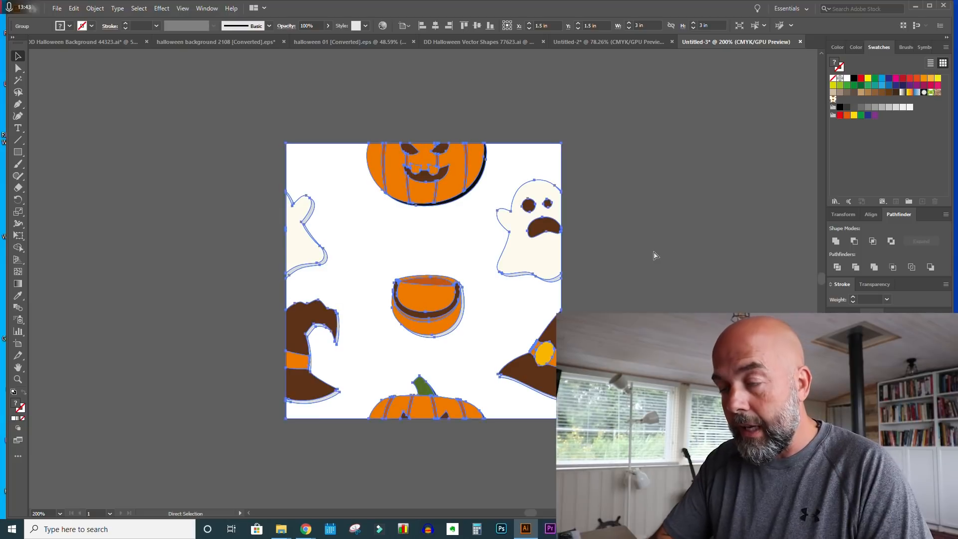
Draw a rectangle about 7.89 x 10.94 in beside the artboard and fill it with the new Halloween pattern swatch
{"action": "key", "text": "ctrl+minus"}
{"action": "key", "text": "ctrl+minus"}
{"action": "key", "text": "ctrl+minus"}
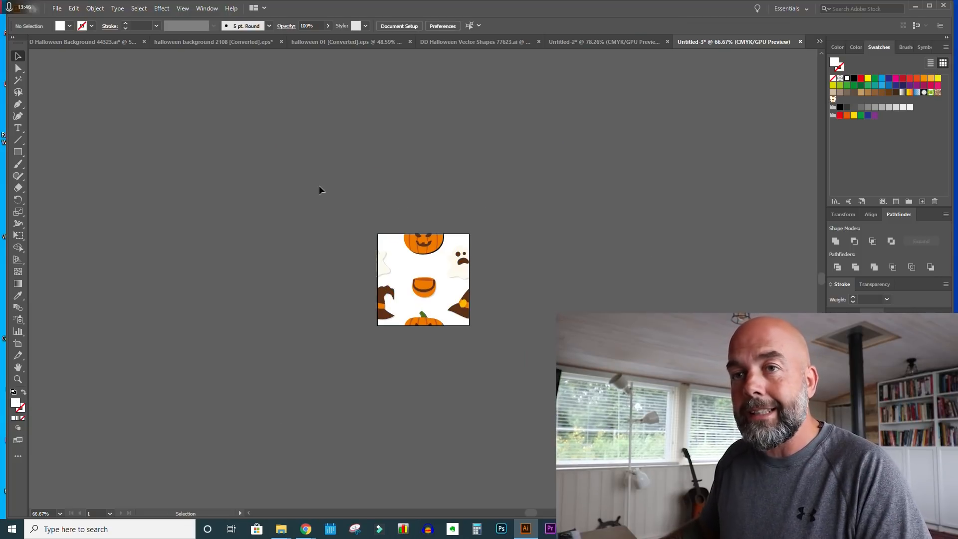
{"action": "left_click", "coordinate": [19, 152]}
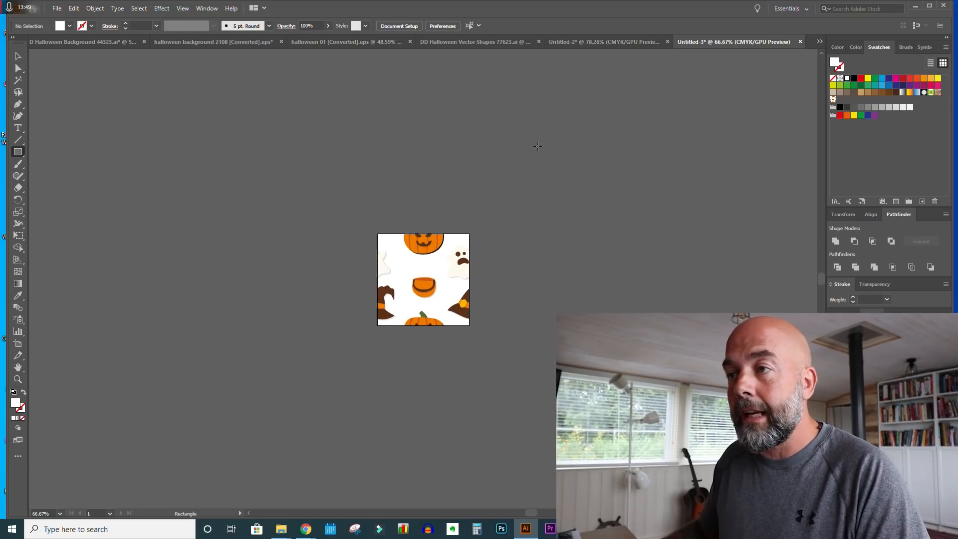
{"action": "left_click_drag", "start_coordinate": [524, 130], "coordinate": [767, 464]}
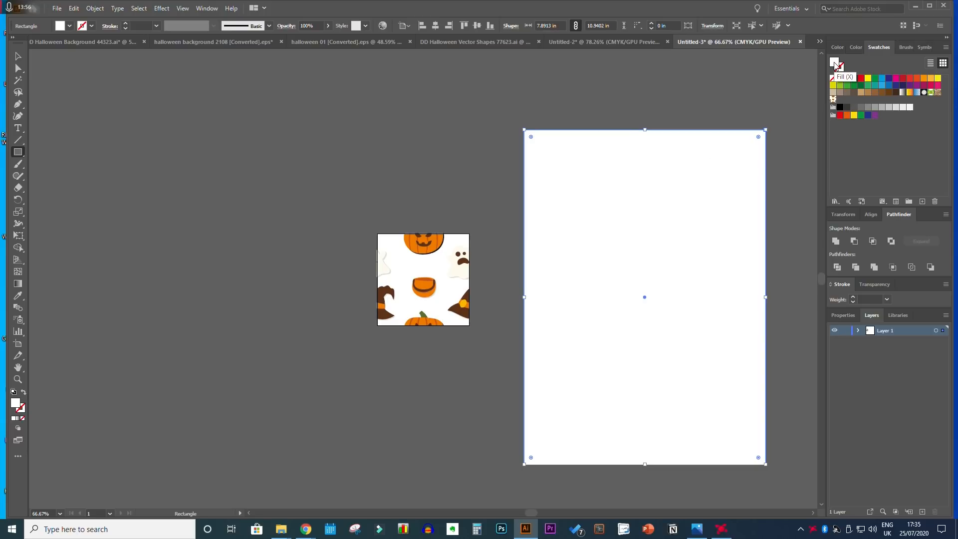
{"action": "left_click", "coordinate": [834, 104]}
{"action": "key", "text": "v"}
{"action": "left_click", "coordinate": [199, 123]}
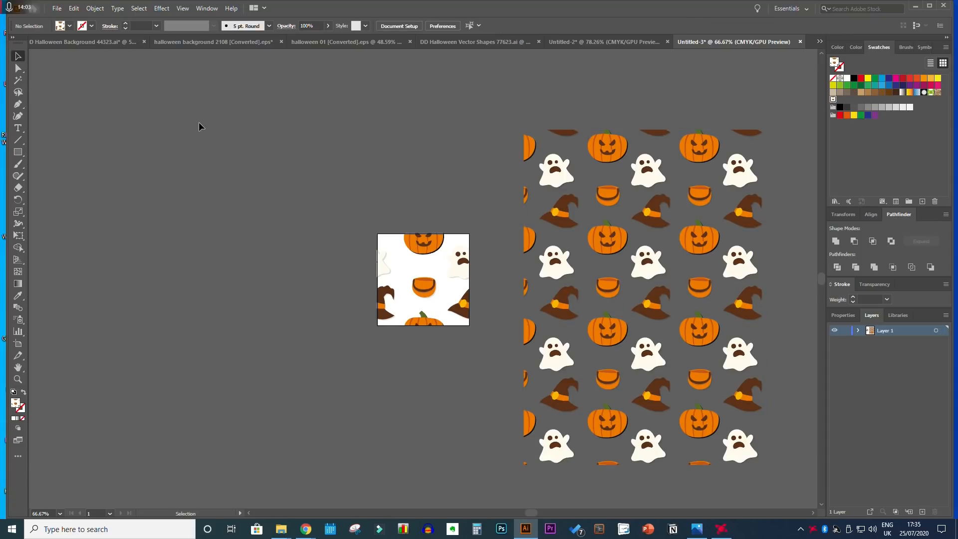
{"action": "left_click", "coordinate": [618, 150]}
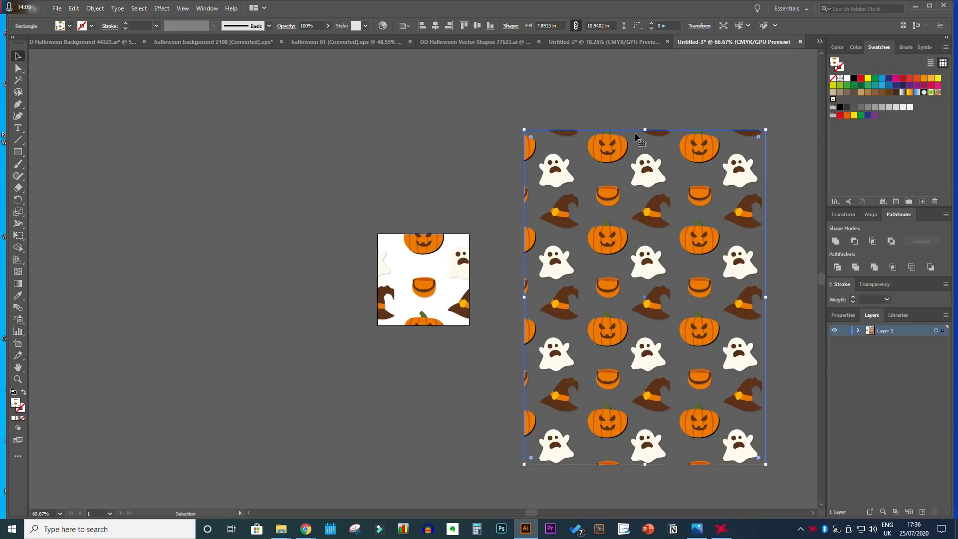
In the 8.5 x 11 in cover template document, expand Layer 1 and hide the template image
{"action": "key", "text": "a"}
{"action": "key", "text": "v"}
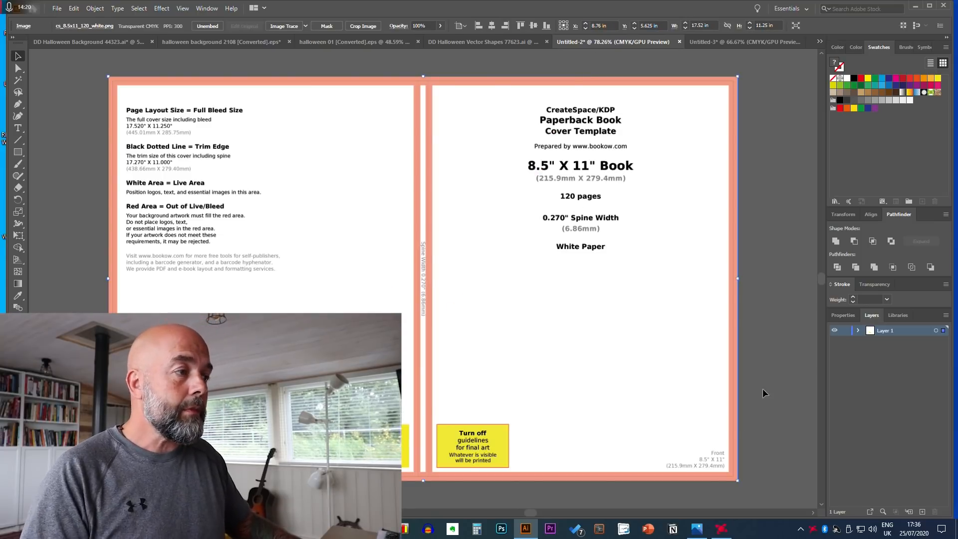
{"action": "left_click", "coordinate": [859, 331]}
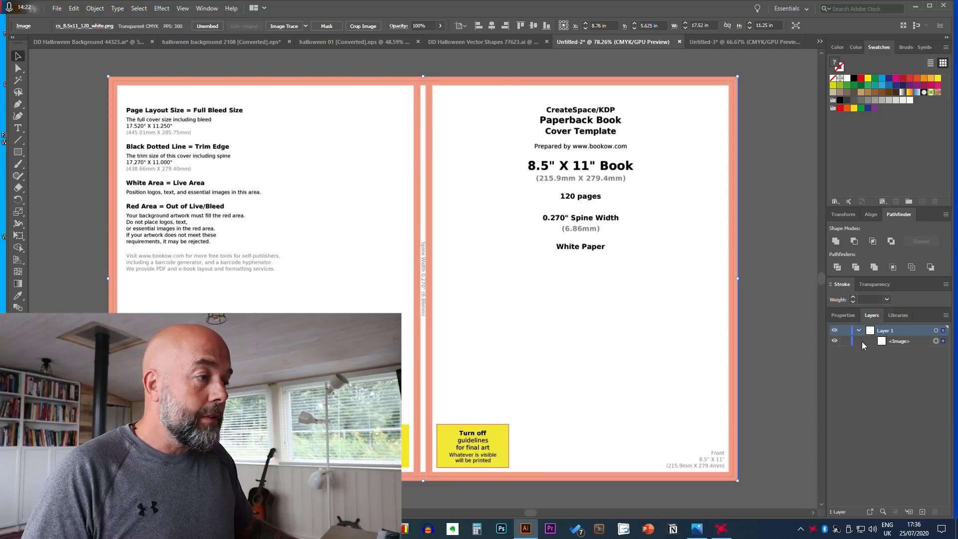
{"action": "left_click", "coordinate": [834, 341]}
{"action": "left_click", "coordinate": [835, 341]}
{"action": "left_click", "coordinate": [834, 341]}
{"action": "left_click", "coordinate": [835, 342]}
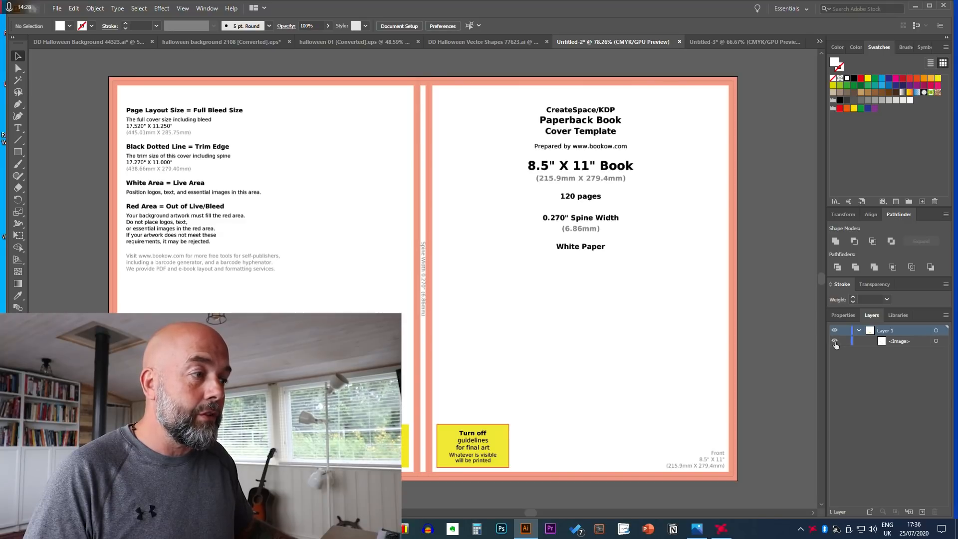
{"action": "left_click", "coordinate": [835, 341]}
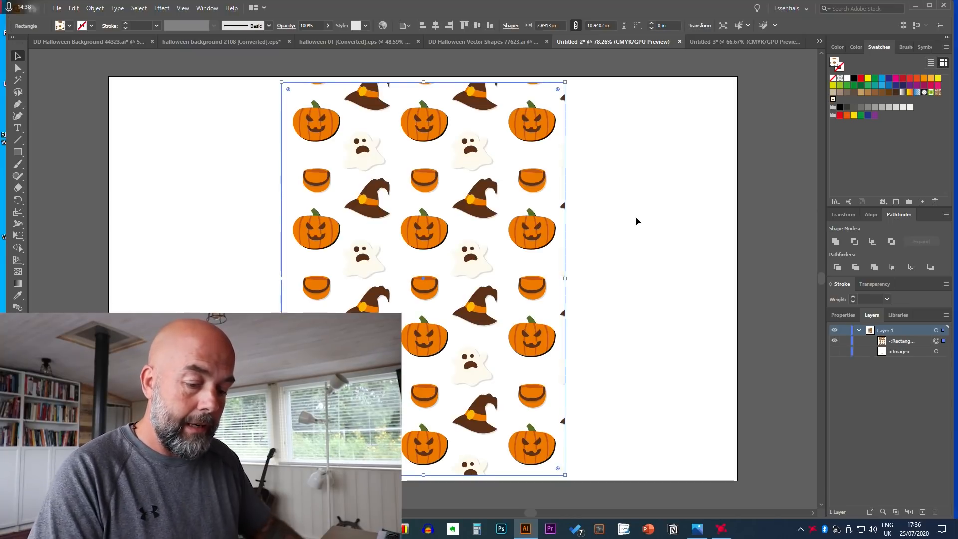
Move the pasted Halloween pattern rectangle off the artboard to the empty area on its right
{"action": "key", "text": "ctrl+minus"}
{"action": "key", "text": "ctrl+minus"}
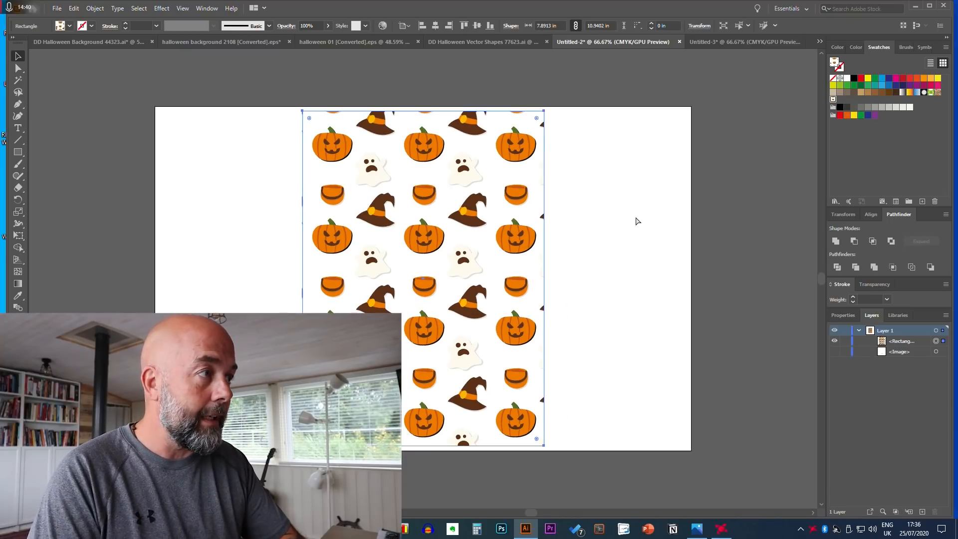
{"action": "left_click_drag", "start_coordinate": [472, 235], "coordinate": [773, 231]}
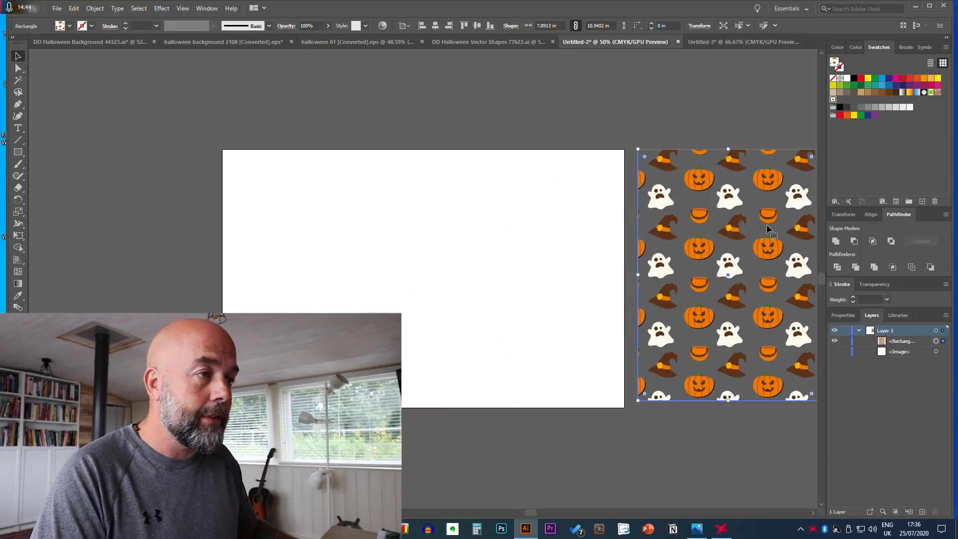
Draw a 17.52 x 11.25 in pattern-filled rectangle covering the whole artboard and delete the sample pattern rectangle beside it
{"action": "left_click", "coordinate": [18, 152]}
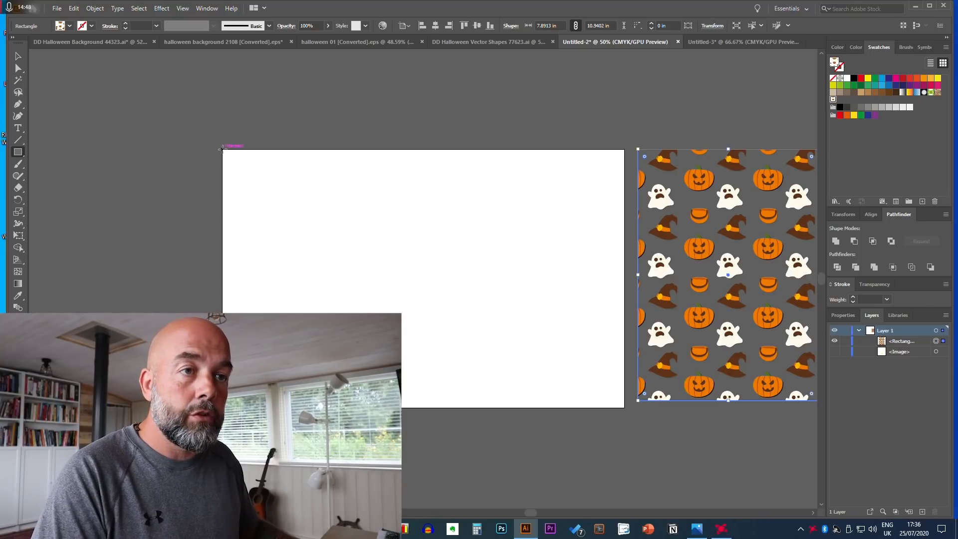
{"action": "left_click_drag", "start_coordinate": [223, 149], "coordinate": [624, 408]}
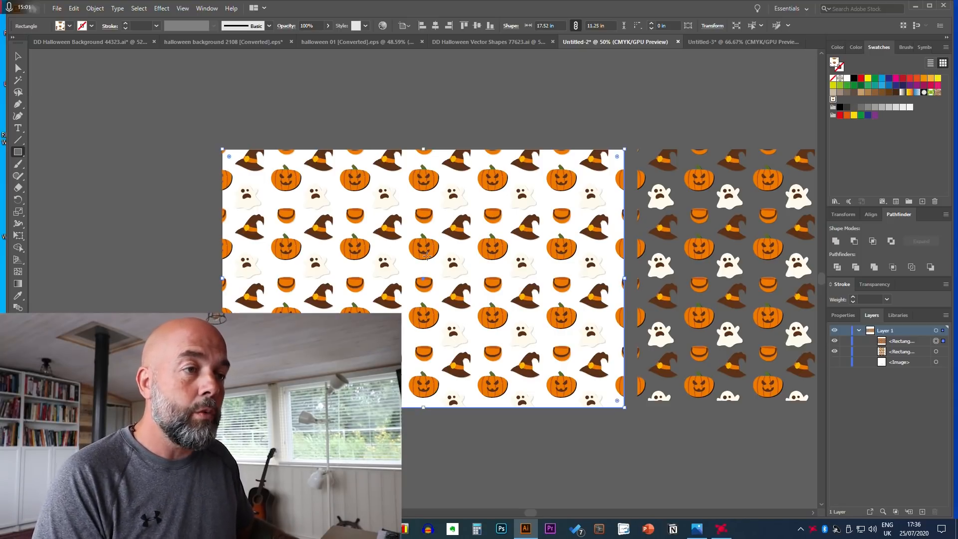
{"action": "left_click", "coordinate": [18, 57]}
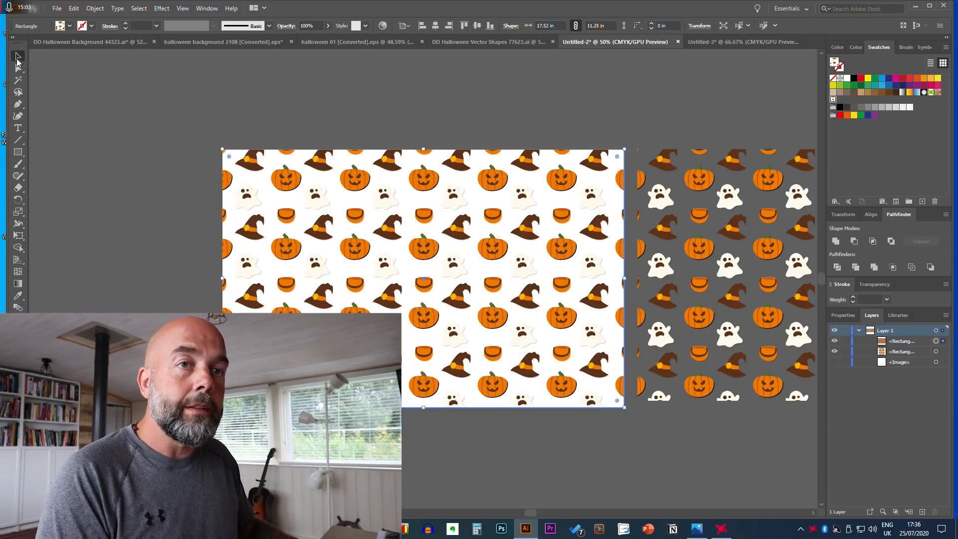
{"action": "left_click", "coordinate": [724, 238]}
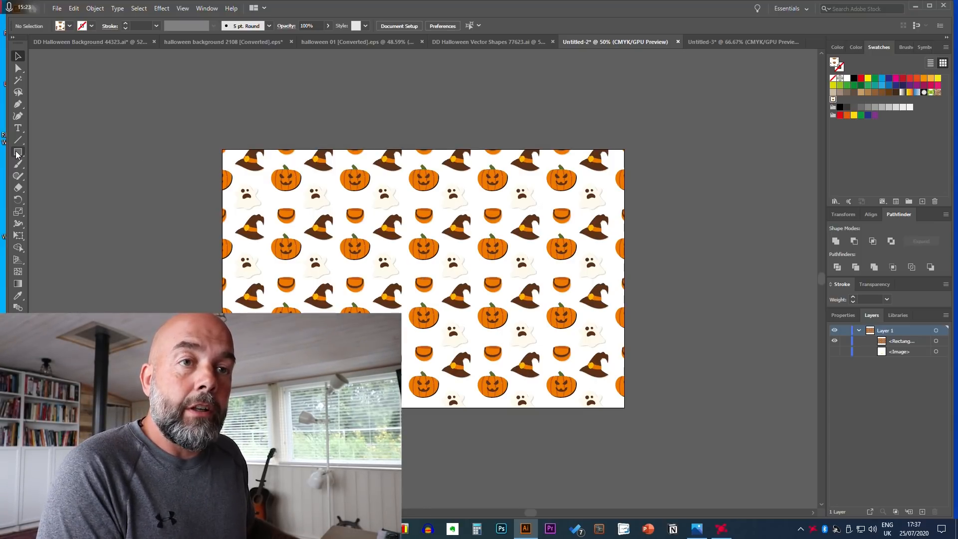
Draw a second 17.52 x 11.25 in rectangle over the artboard, fill it with purple and place it behind the pattern rectangle
{"action": "left_click", "coordinate": [17, 152]}
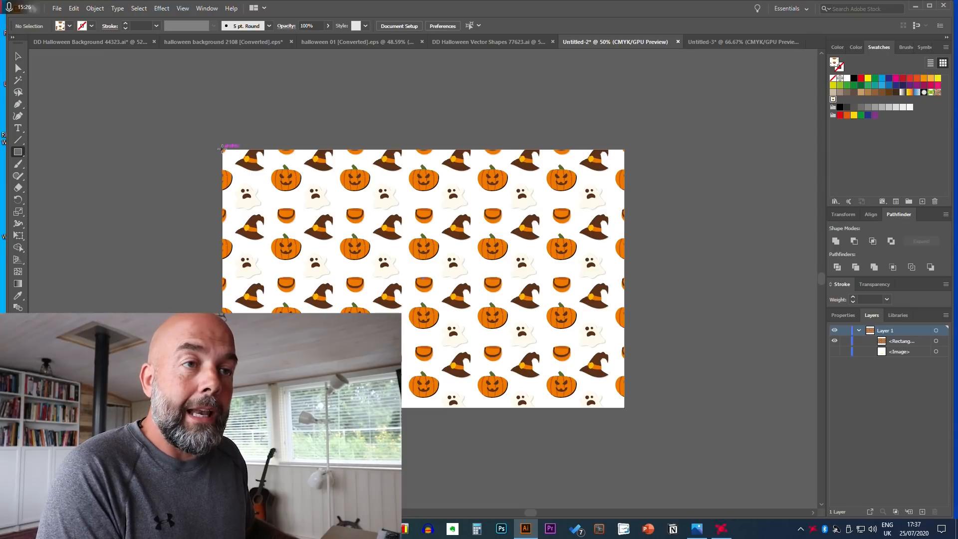
{"action": "left_click_drag", "start_coordinate": [221, 148], "coordinate": [623, 408]}
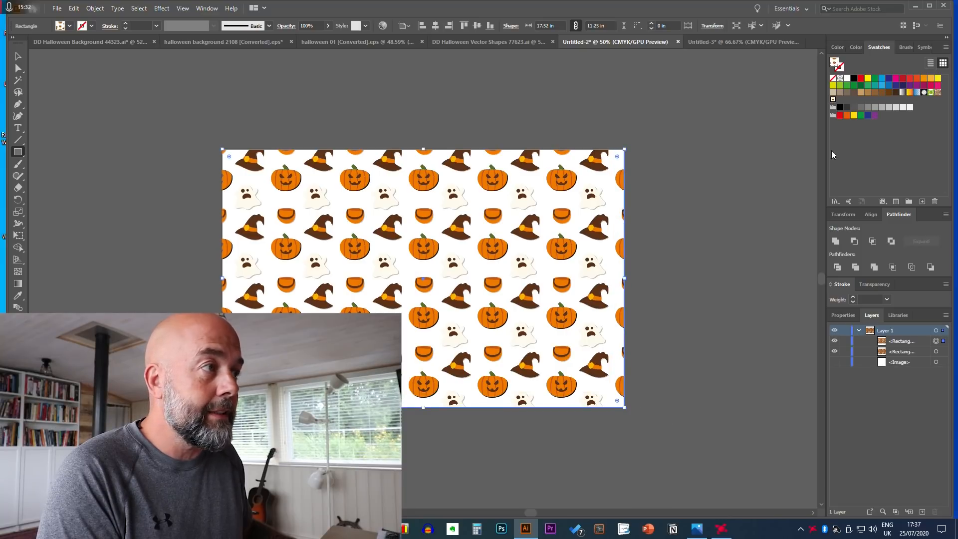
{"action": "double_click", "coordinate": [836, 64]}
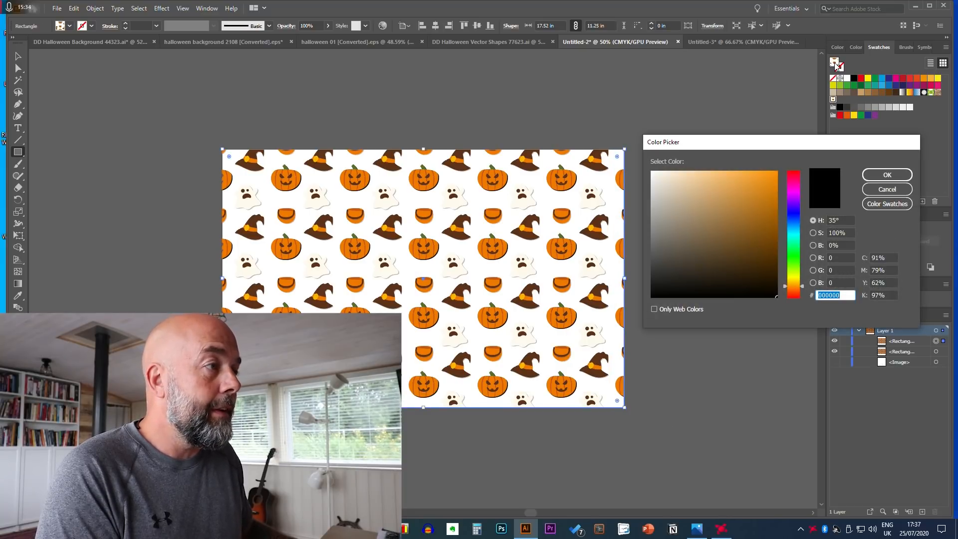
{"action": "left_click", "coordinate": [881, 190]}
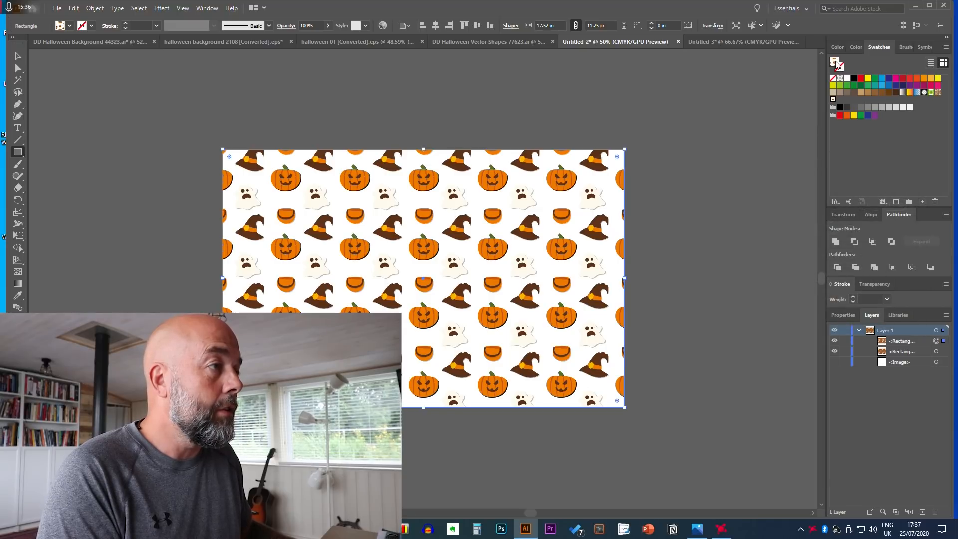
{"action": "left_click", "coordinate": [874, 116]}
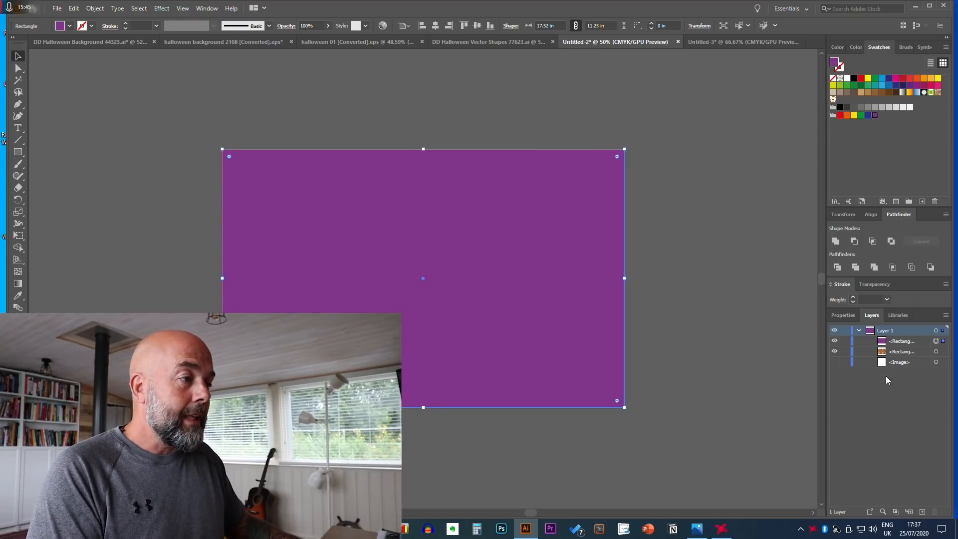
{"action": "left_click", "coordinate": [911, 343]}
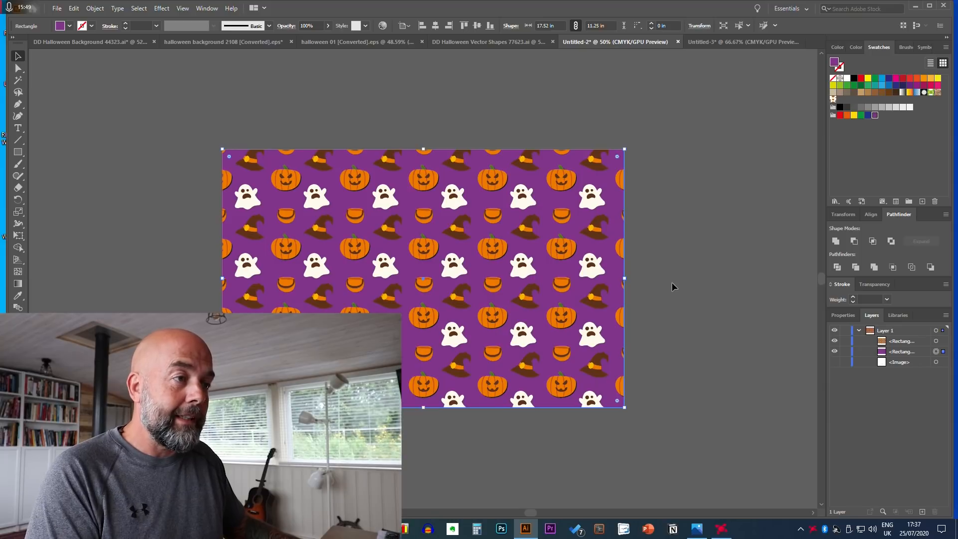
{"action": "left_click", "coordinate": [673, 284]}
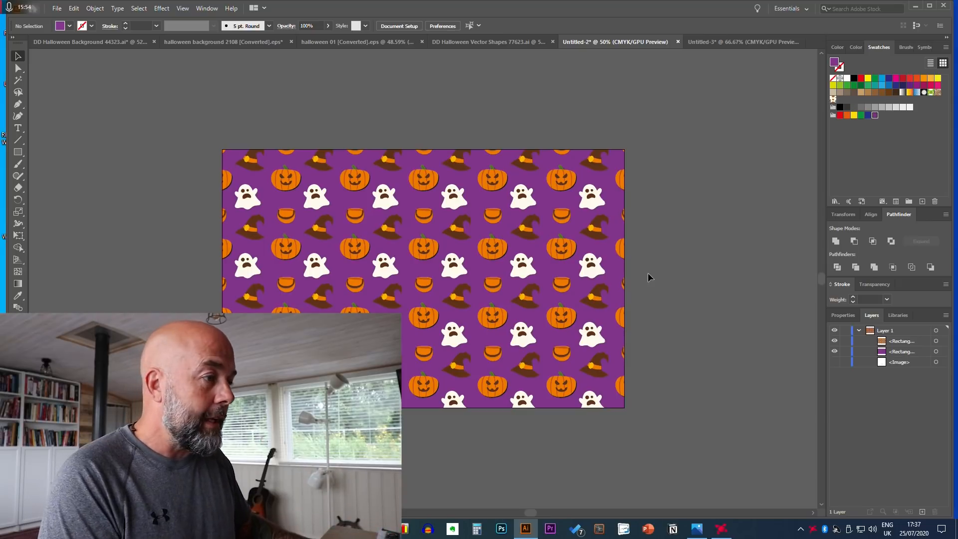
Show the template image again and move it to the top of the stacking order in Layer 1
{"action": "left_click", "coordinate": [895, 364]}
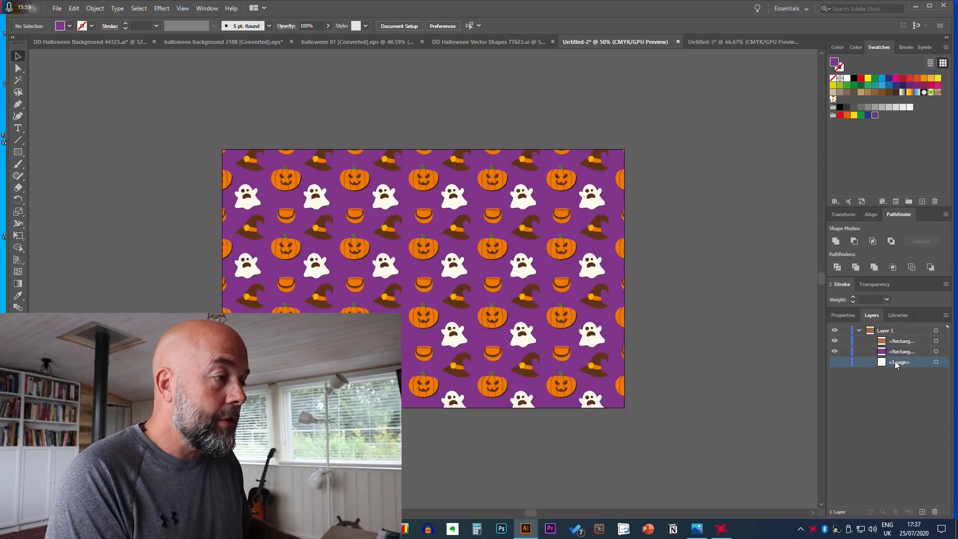
{"action": "left_click", "coordinate": [836, 362]}
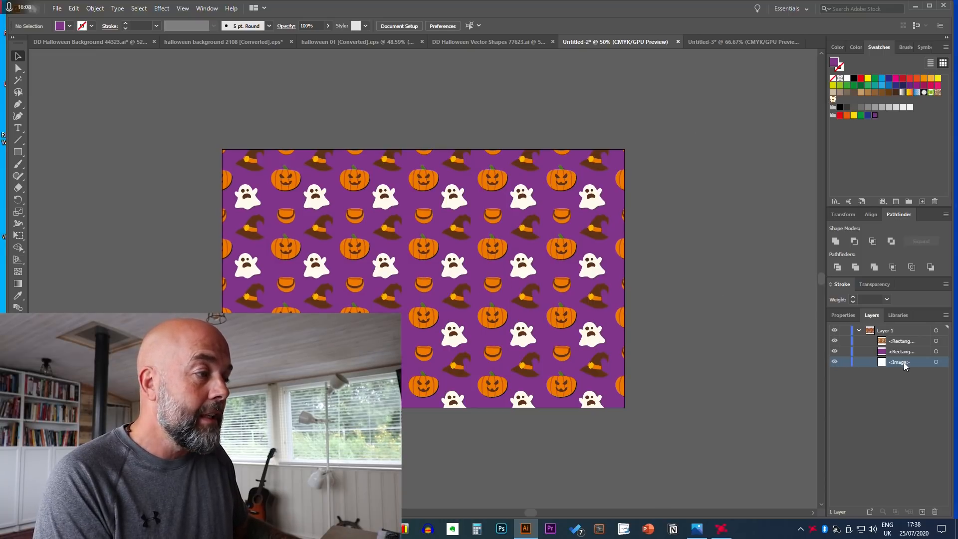
{"action": "left_click_drag", "start_coordinate": [903, 363], "coordinate": [902, 340]}
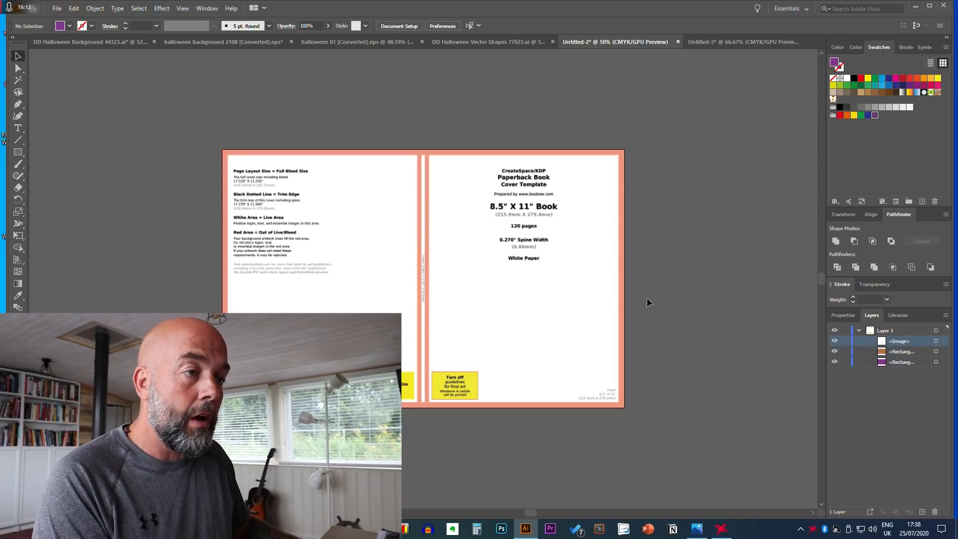
Set the template image's opacity to 62% and lock it
{"action": "left_click", "coordinate": [877, 285]}
{"action": "mouse_move", "coordinate": [927, 300]}
{"action": "left_mouse_down"}
{"action": "mouse_move", "coordinate": [899, 312]}
{"action": "mouse_move", "coordinate": [914, 313]}
{"action": "left_mouse_up"}
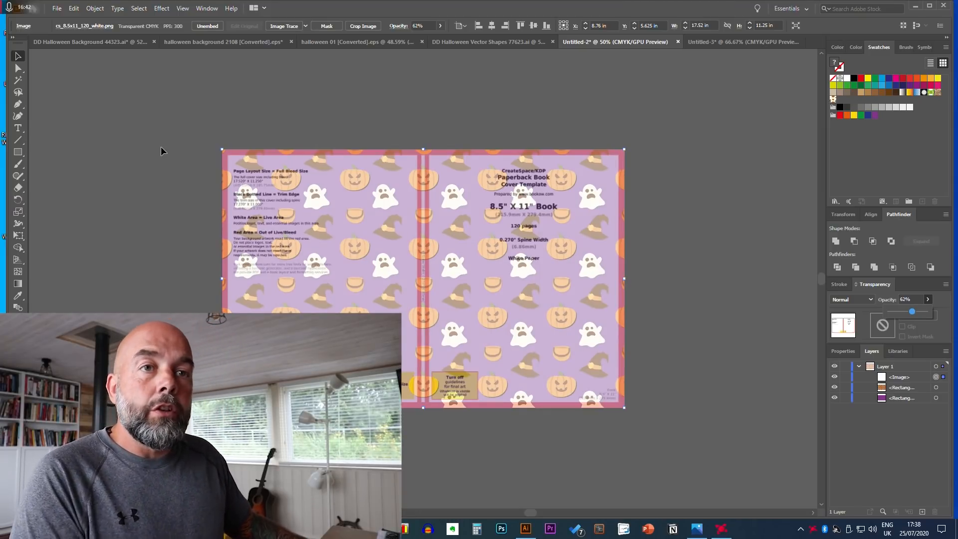
{"action": "left_click", "coordinate": [845, 377]}
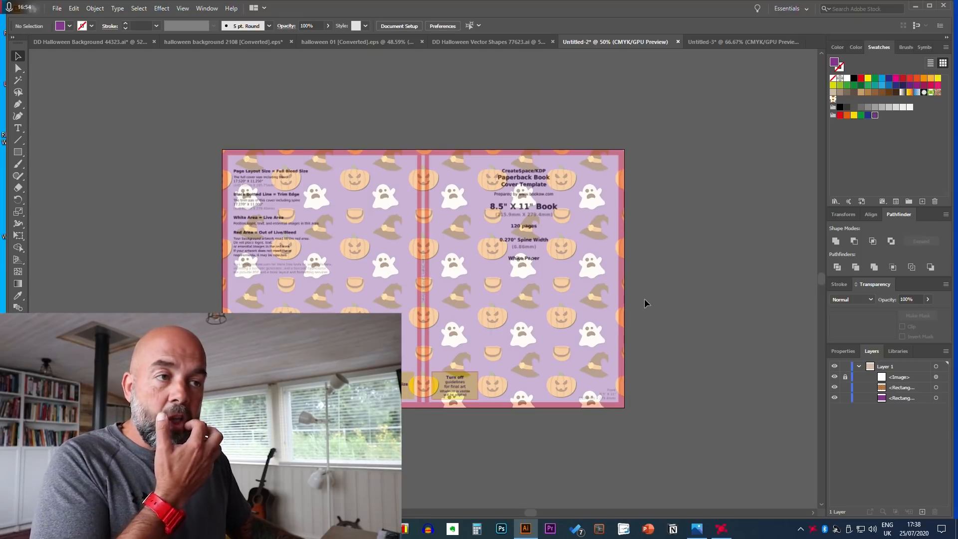
Draw a purple spine strip about 1.09 x 11.25 in over the template's spine and centre it horizontally on the artboard
{"action": "left_click", "coordinate": [18, 153]}
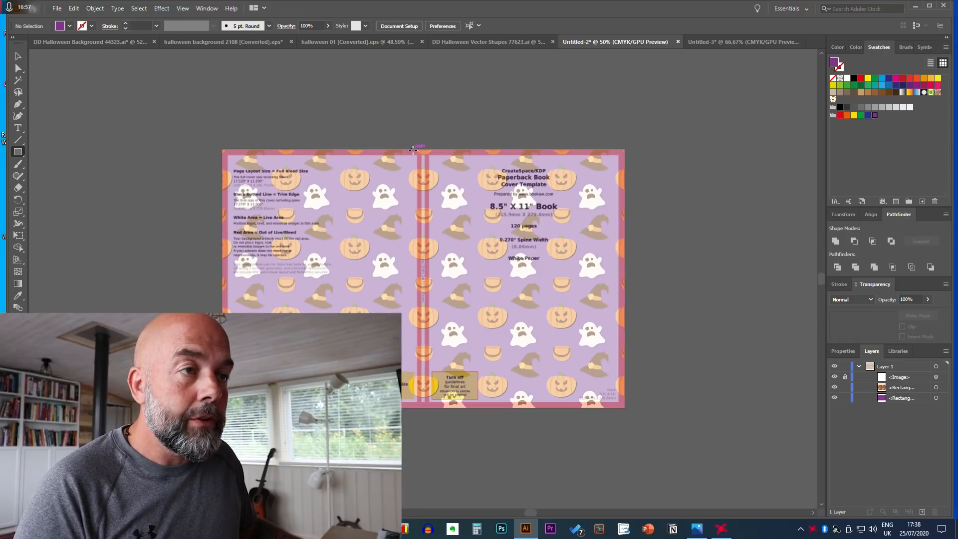
{"action": "mouse_move", "coordinate": [413, 150]}
{"action": "left_mouse_down"}
{"action": "mouse_move", "coordinate": [422, 156]}
{"action": "mouse_move", "coordinate": [438, 407]}
{"action": "left_mouse_up"}
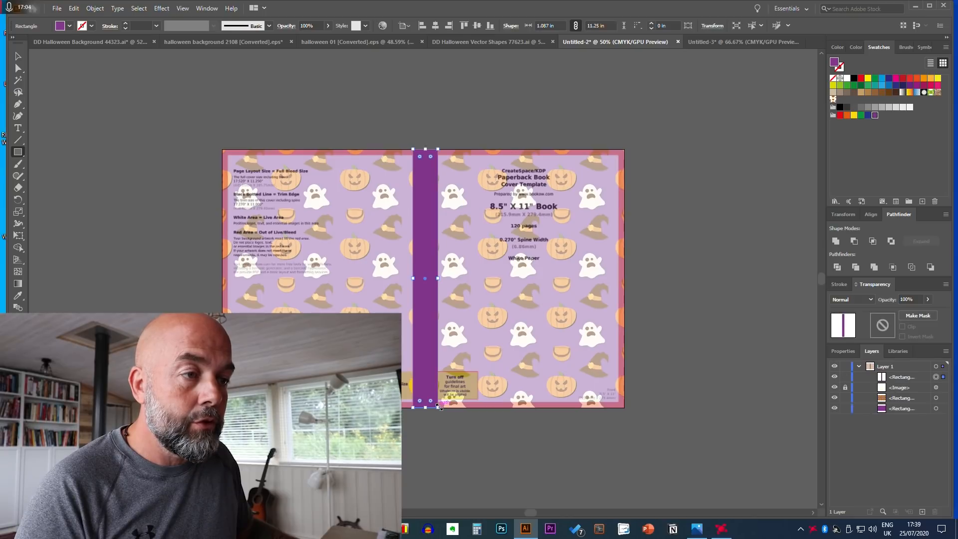
{"action": "left_click", "coordinate": [874, 221]}
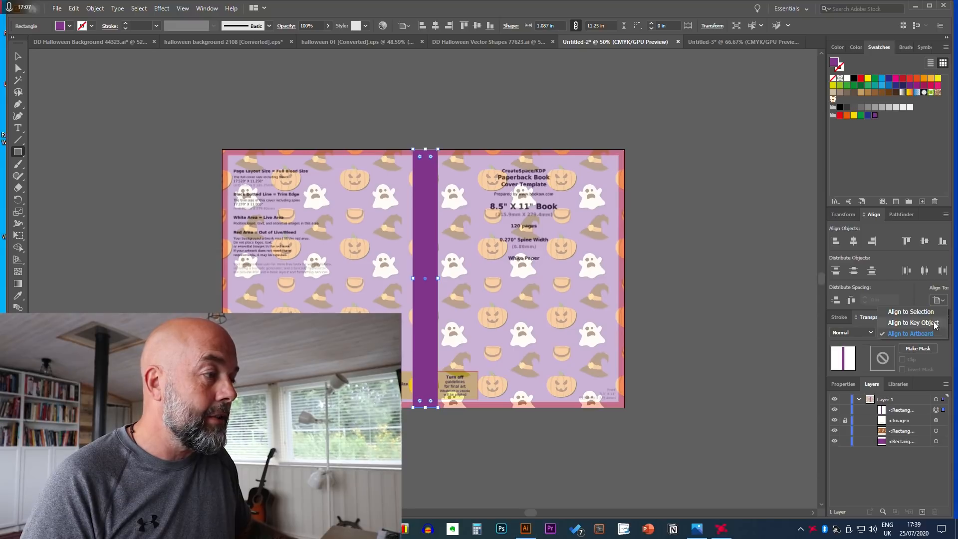
{"action": "left_click", "coordinate": [855, 242]}
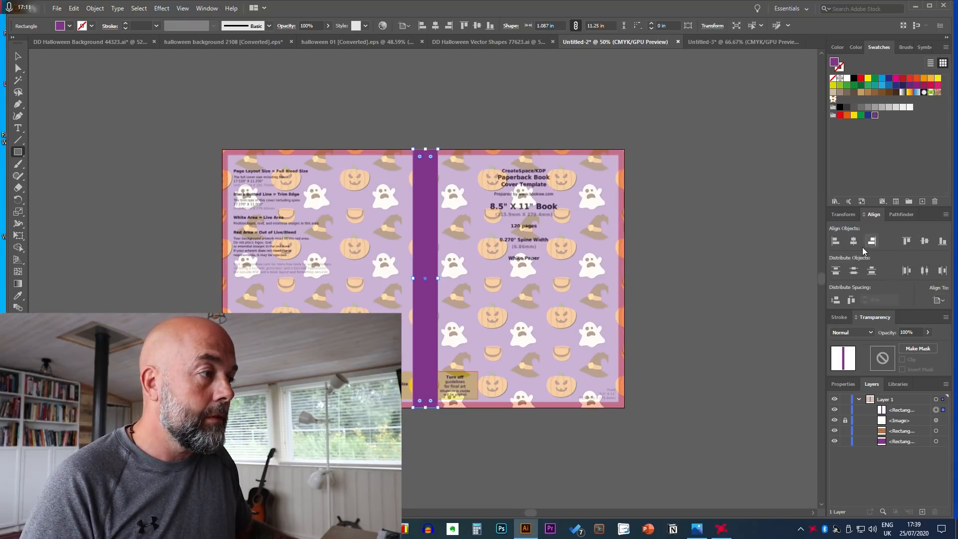
{"action": "key", "text": "v"}
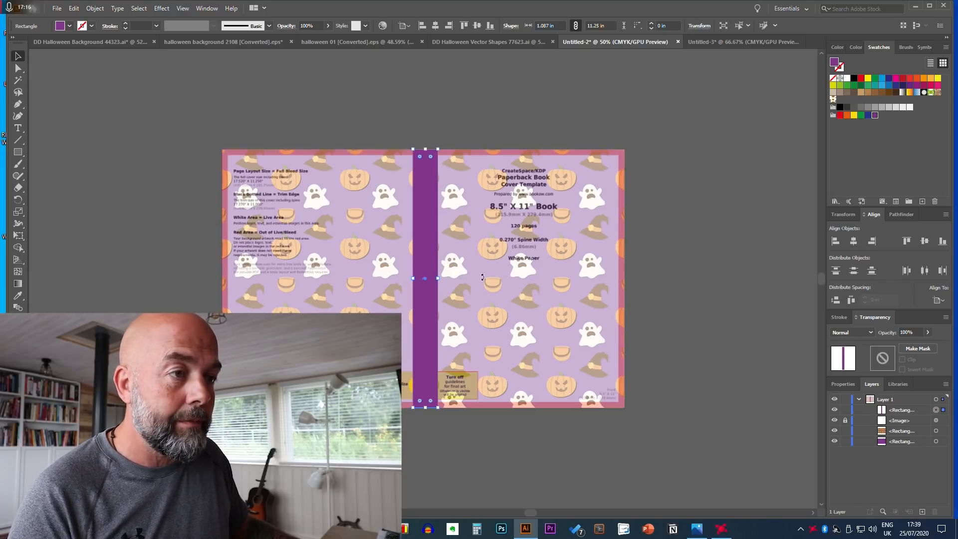
{"action": "left_click", "coordinate": [873, 242]}
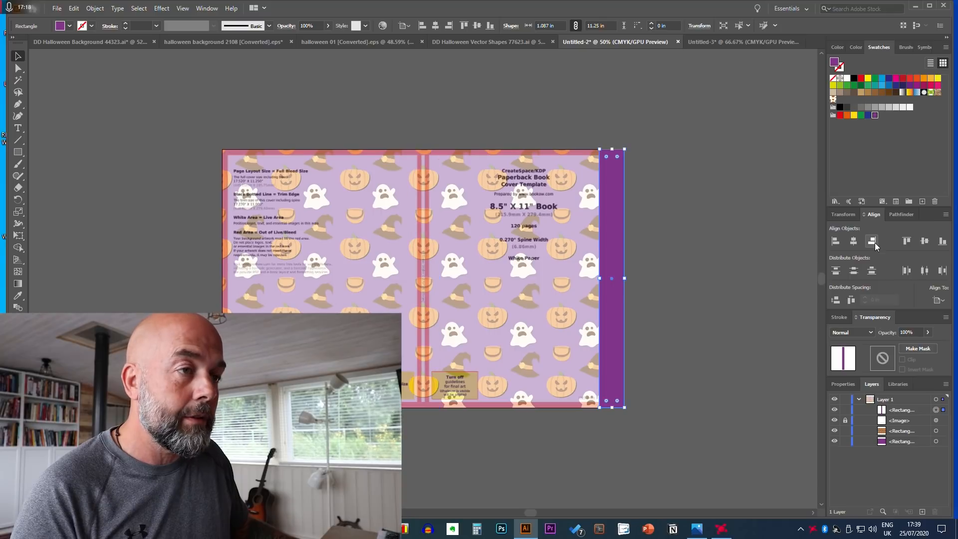
{"action": "left_click", "coordinate": [839, 244]}
{"action": "left_click", "coordinate": [852, 245]}
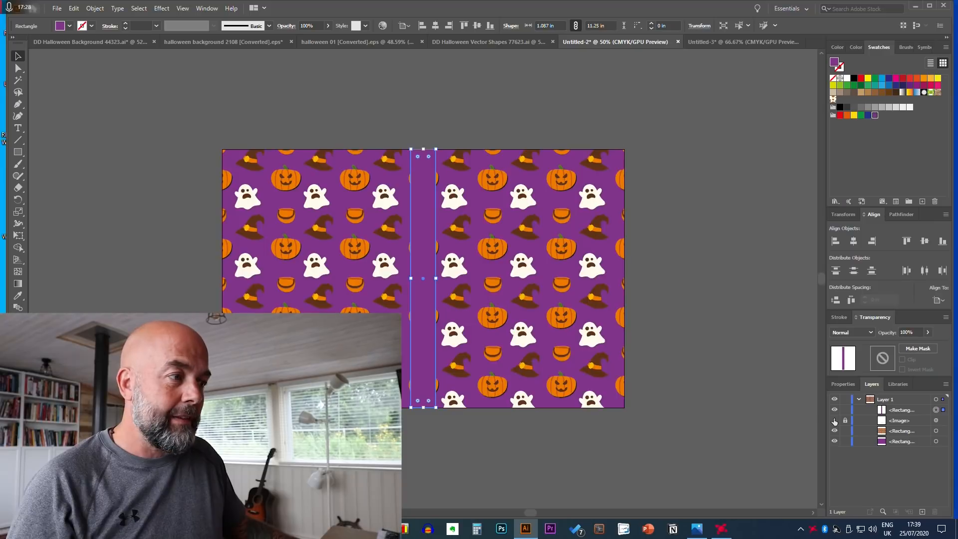
Make the template image visible again and fill the spine strip with black
{"action": "left_click", "coordinate": [834, 421]}
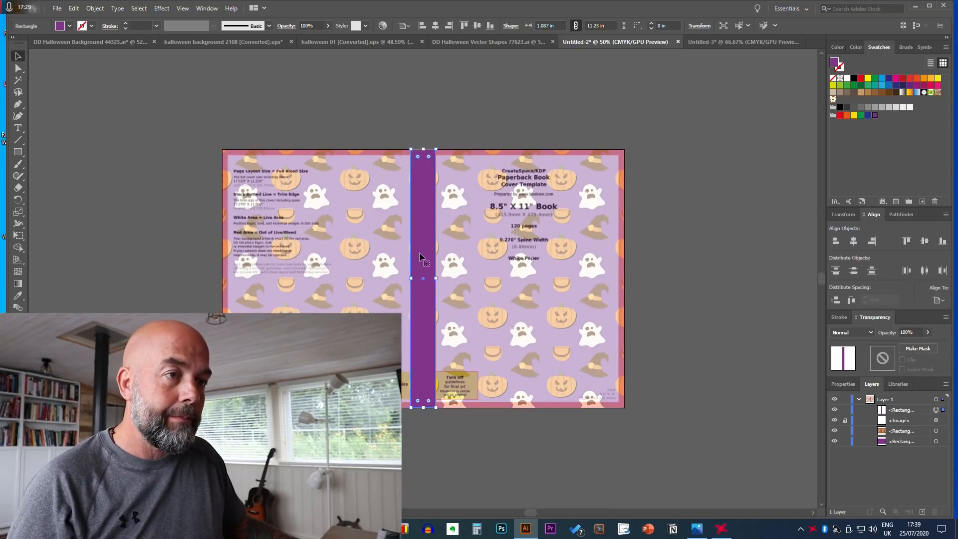
{"action": "left_click", "coordinate": [854, 79]}
{"action": "left_click", "coordinate": [700, 175]}
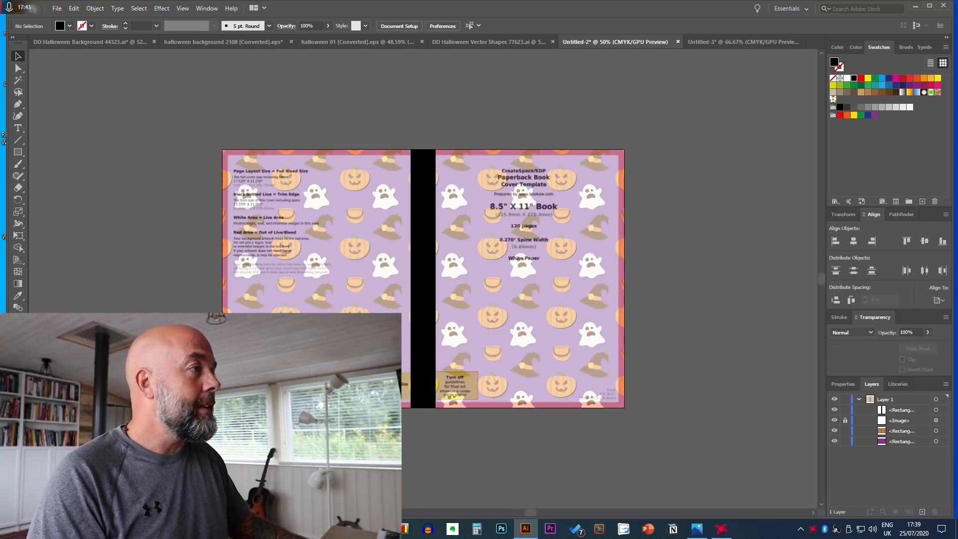
Switch to the browser, view the Halloween font page on Creative Fabrica and return to Illustrator
{"action": "key", "text": "alt+Tab"}
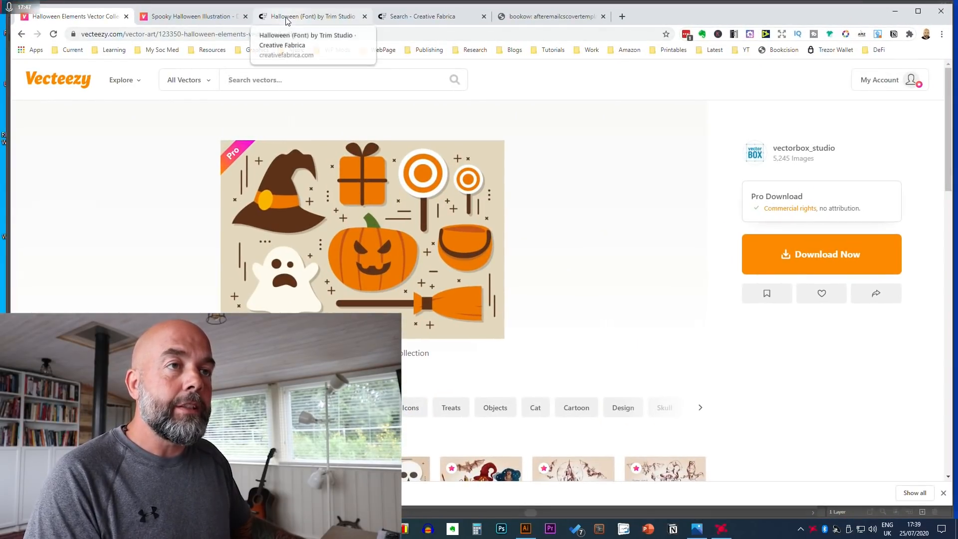
{"action": "left_click", "coordinate": [285, 22]}
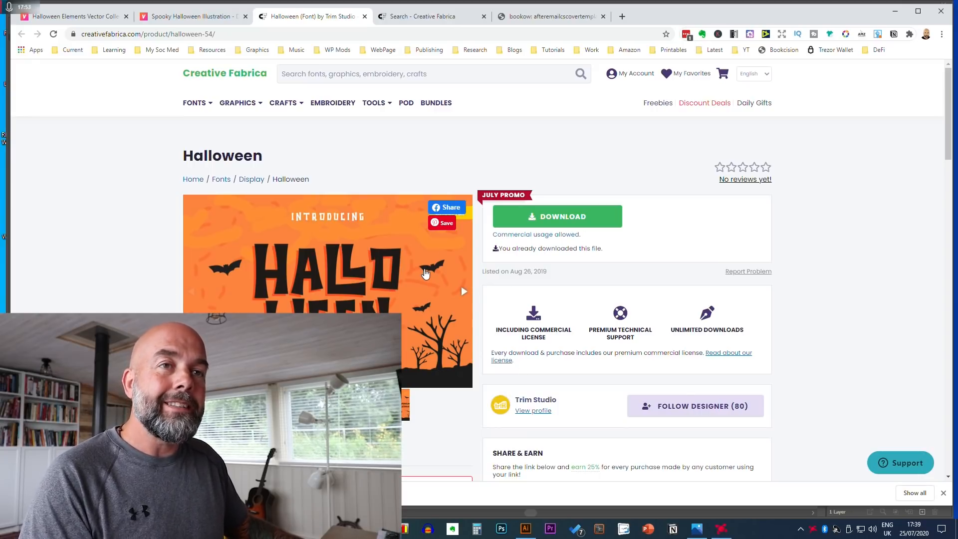
{"action": "left_click", "coordinate": [526, 528]}
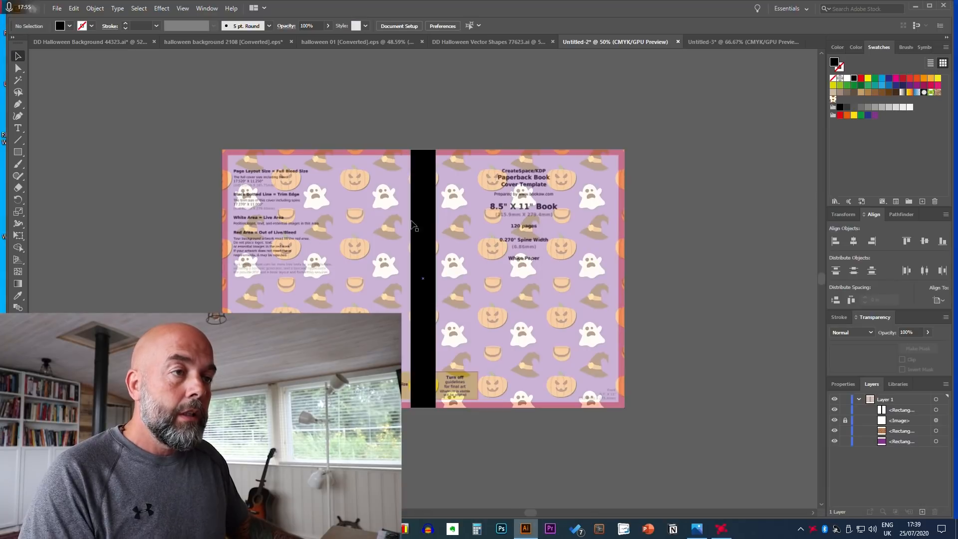
Add the point text "HALLOWEEN" above the artboard and enlarge it to about 83 pt
{"action": "left_click", "coordinate": [18, 128]}
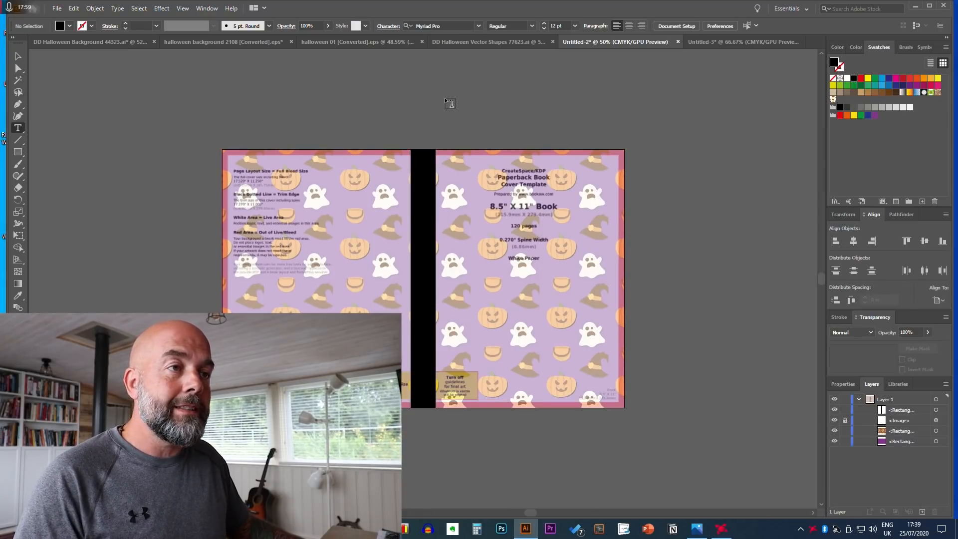
{"action": "left_click", "coordinate": [446, 98]}
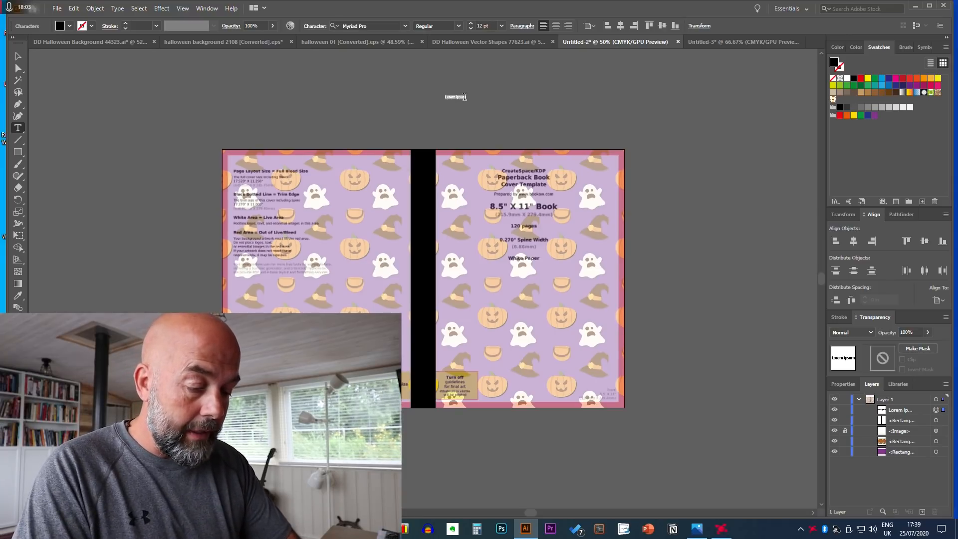
{"action": "type", "text": "HALLOWE"}
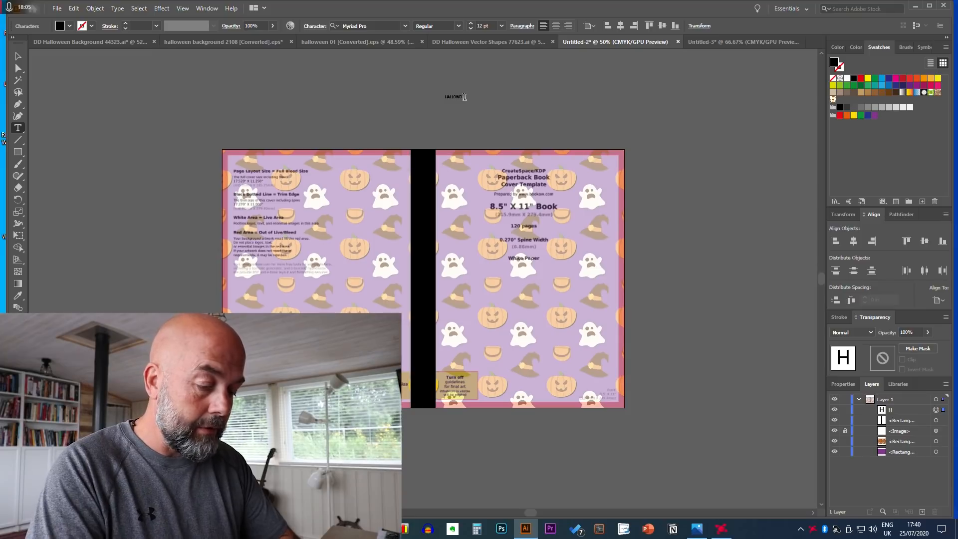
{"action": "type", "text": "EN"}
{"action": "key", "text": "Escape"}
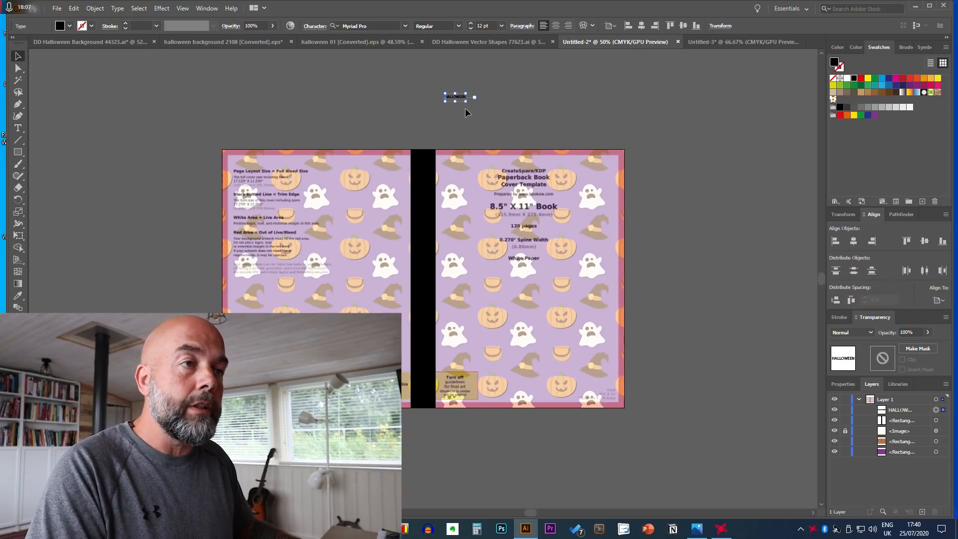
{"action": "left_click_drag", "start_coordinate": [467, 101], "coordinate": [551, 118]}
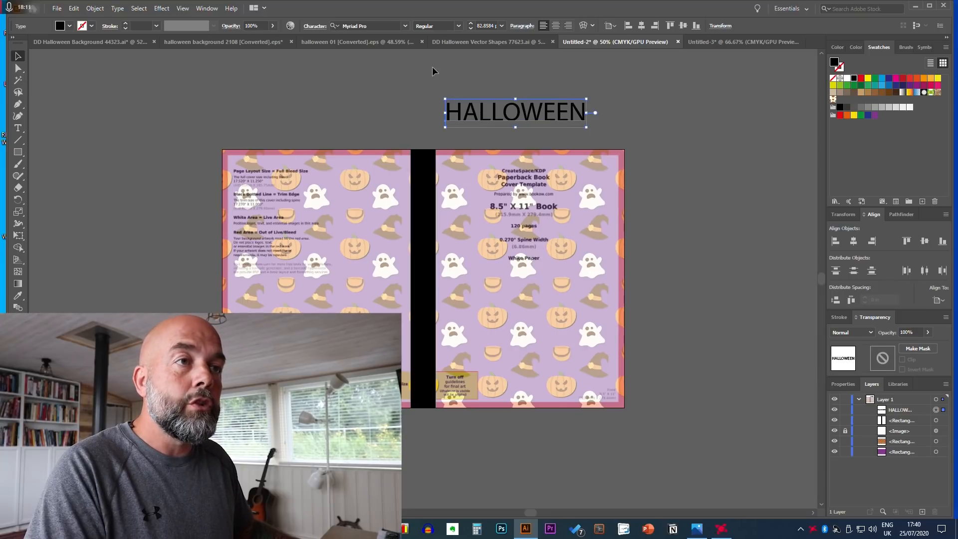
Set the HALLOWEEN text in the Halloween font and fill it with orange
{"action": "left_click", "coordinate": [405, 27]}
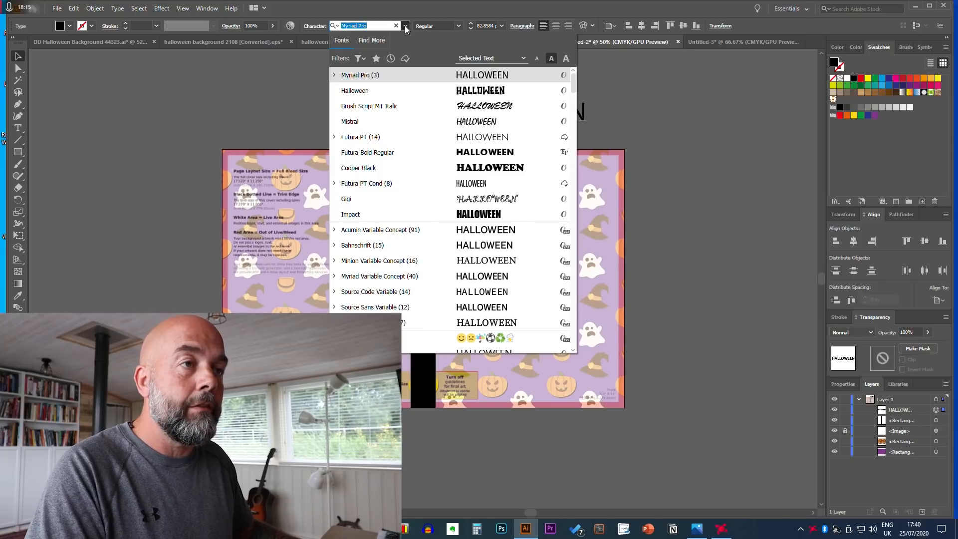
{"action": "left_click", "coordinate": [480, 92]}
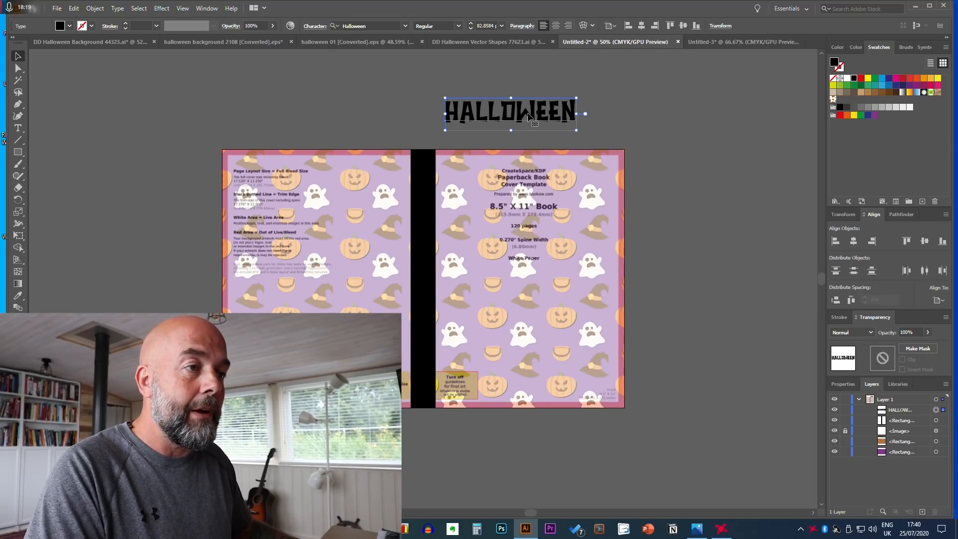
{"action": "left_click", "coordinate": [847, 116]}
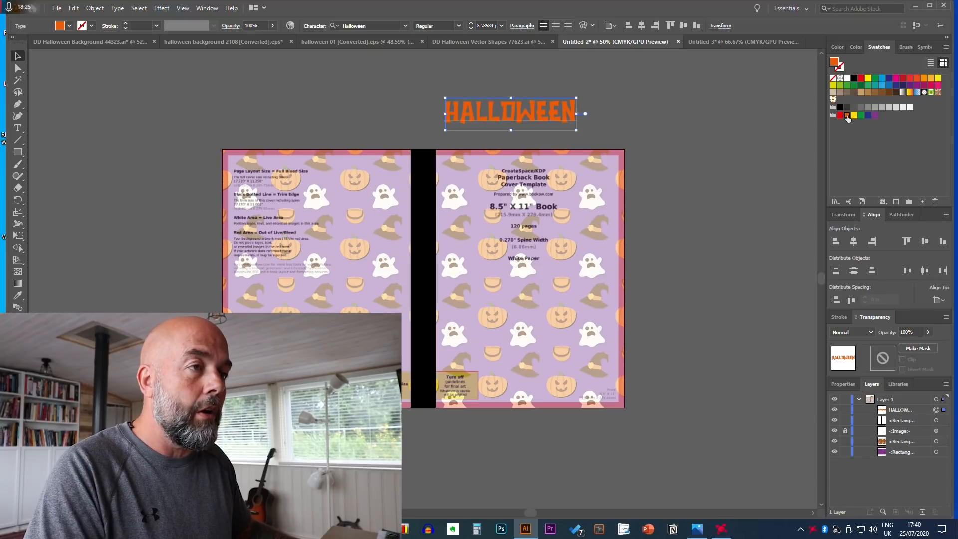
Move the title onto the upper front cover, hide the template image and shrink the title to about 70 pt
{"action": "left_click_drag", "start_coordinate": [528, 114], "coordinate": [541, 221]}
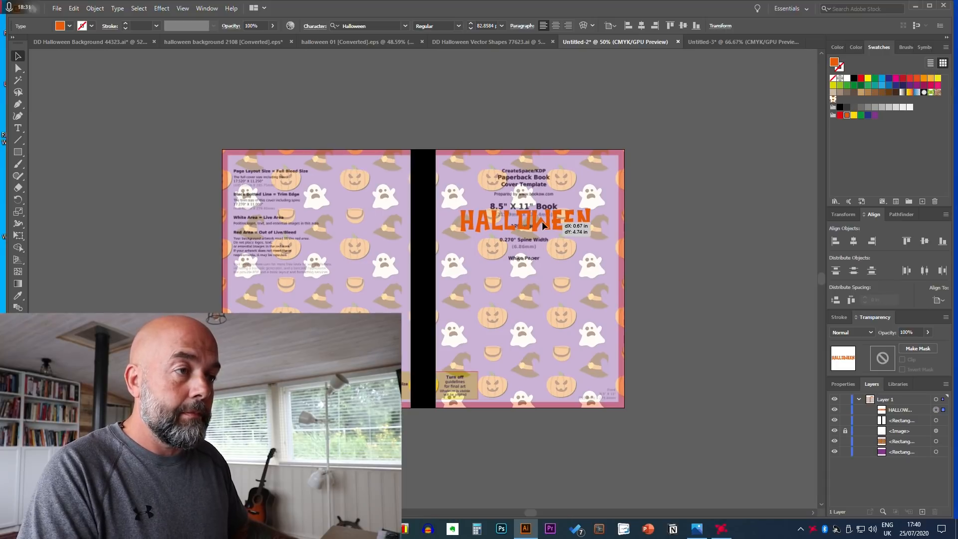
{"action": "left_click", "coordinate": [541, 222]}
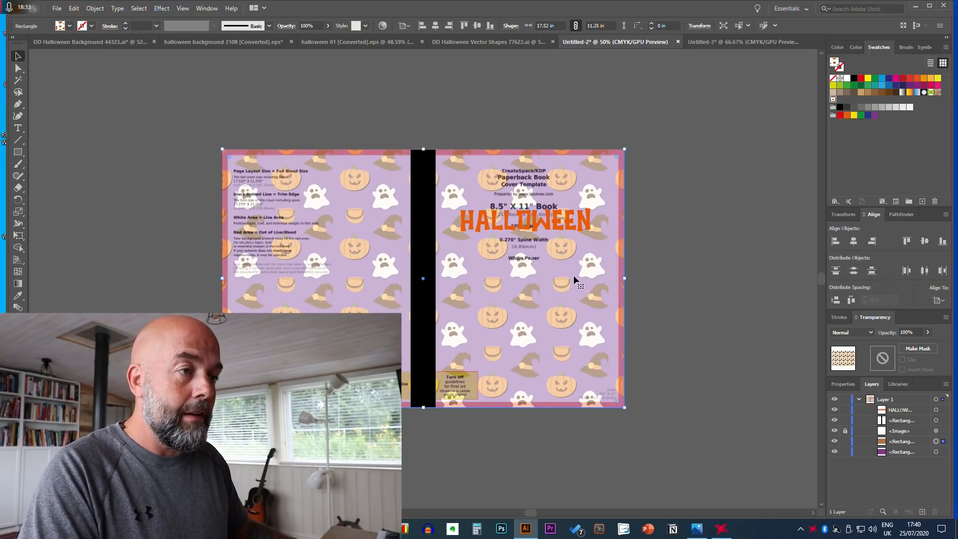
{"action": "left_click", "coordinate": [834, 431]}
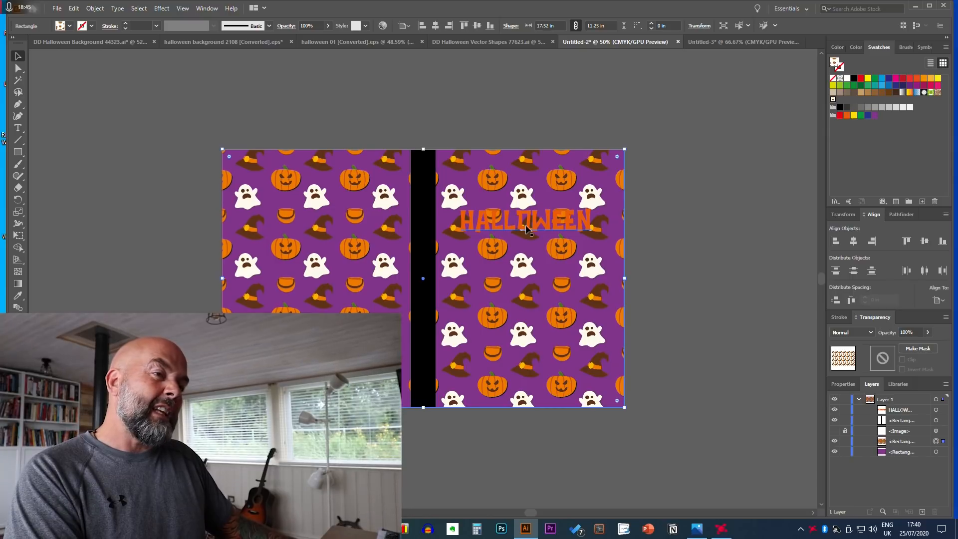
{"action": "left_click", "coordinate": [588, 230]}
{"action": "mouse_move", "coordinate": [593, 207]}
{"action": "left_mouse_down"}
{"action": "mouse_move", "coordinate": [564, 226]}
{"action": "mouse_move", "coordinate": [585, 215]}
{"action": "left_mouse_up"}
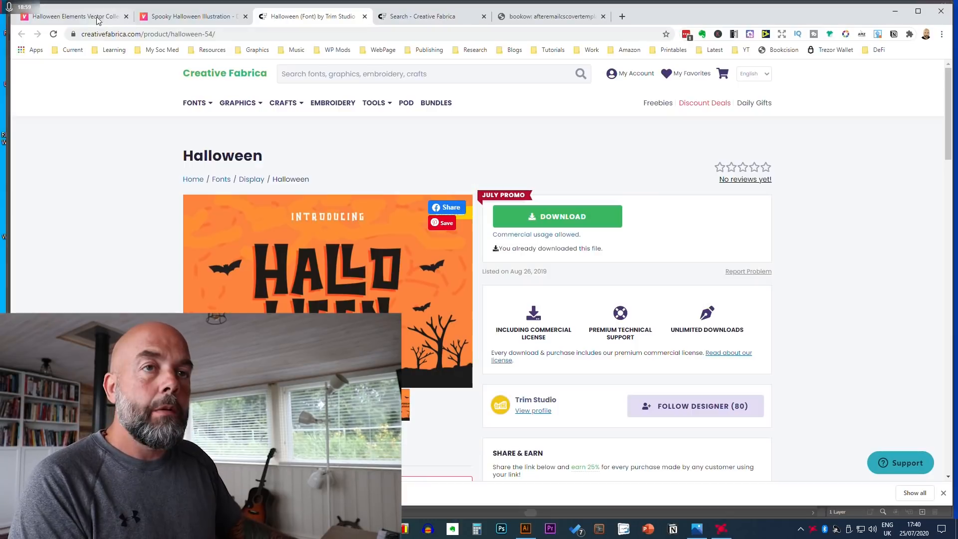
Switch to the browser, browse Vecteezy's halloween vector results and open the grey Halloween Vector Shapes Collection
{"action": "left_click", "coordinate": [77, 18]}
{"action": "left_click", "coordinate": [21, 33]}
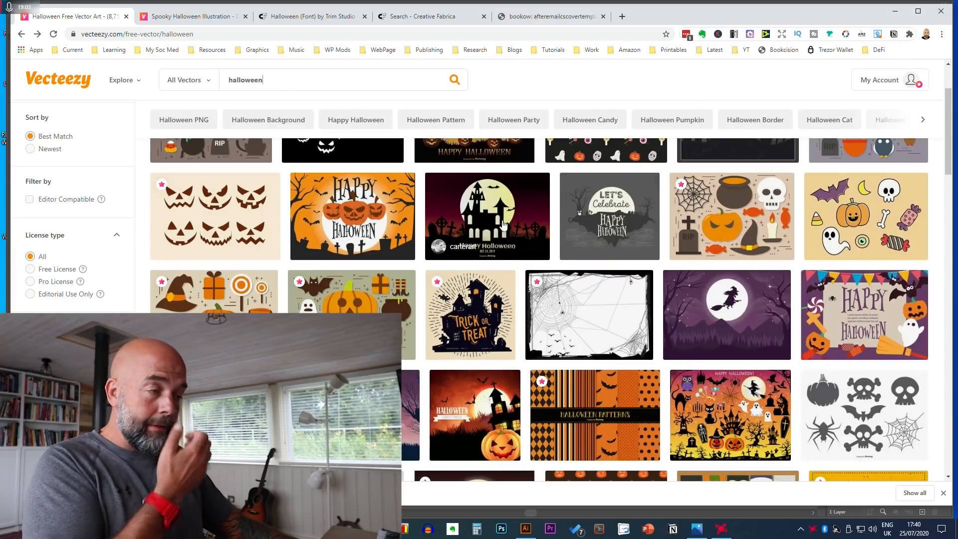
{"action": "scroll", "coordinate": [484, 209], "scroll_direction": "down", "scroll_amount": 3}
{"action": "scroll", "coordinate": [484, 209], "scroll_direction": "down", "scroll_amount": 2}
{"action": "scroll", "coordinate": [858, 251], "scroll_direction": "up", "scroll_amount": 1}
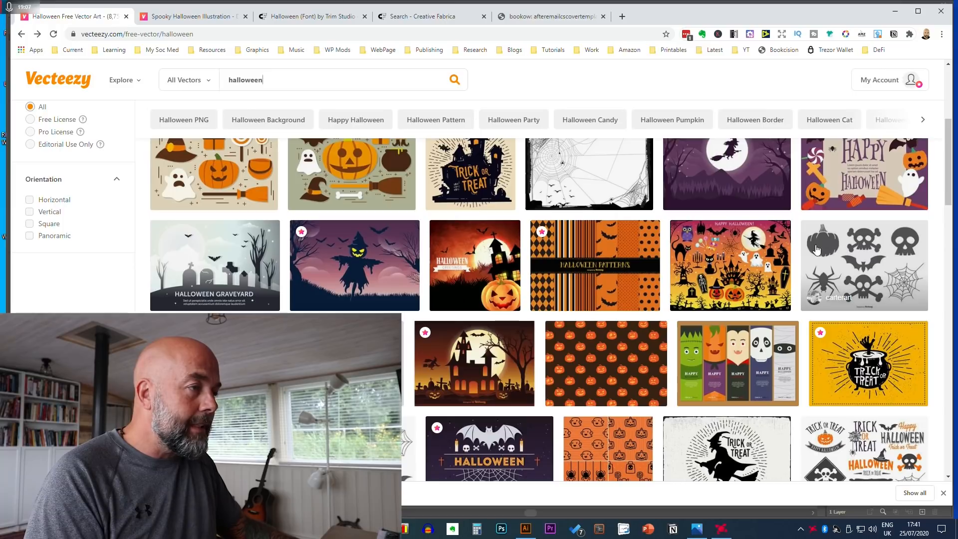
{"action": "left_click", "coordinate": [866, 263]}
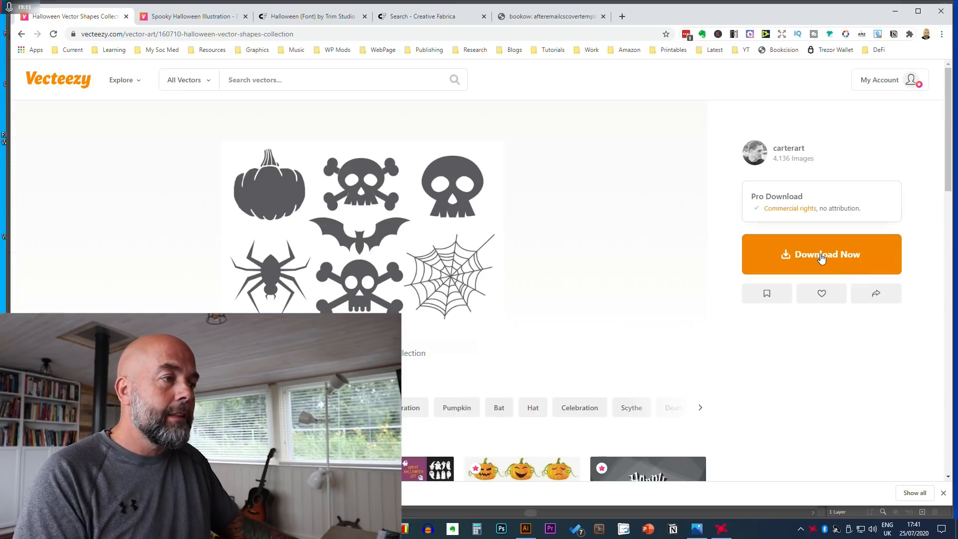
Return to Illustrator and copy the pumpkin from the DD Halloween Vector Shapes 77623 document into the cover document
{"action": "left_click", "coordinate": [526, 529]}
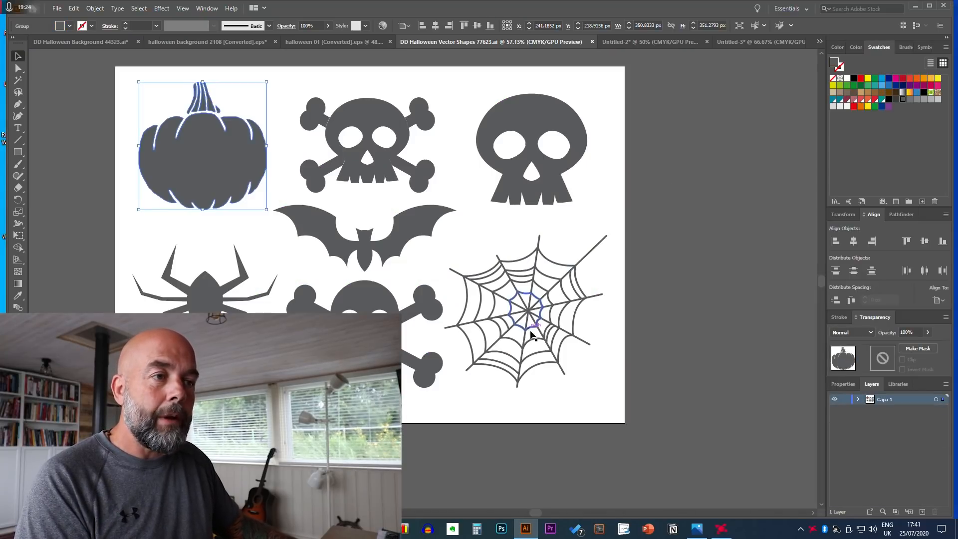
{"action": "left_click", "coordinate": [481, 269]}
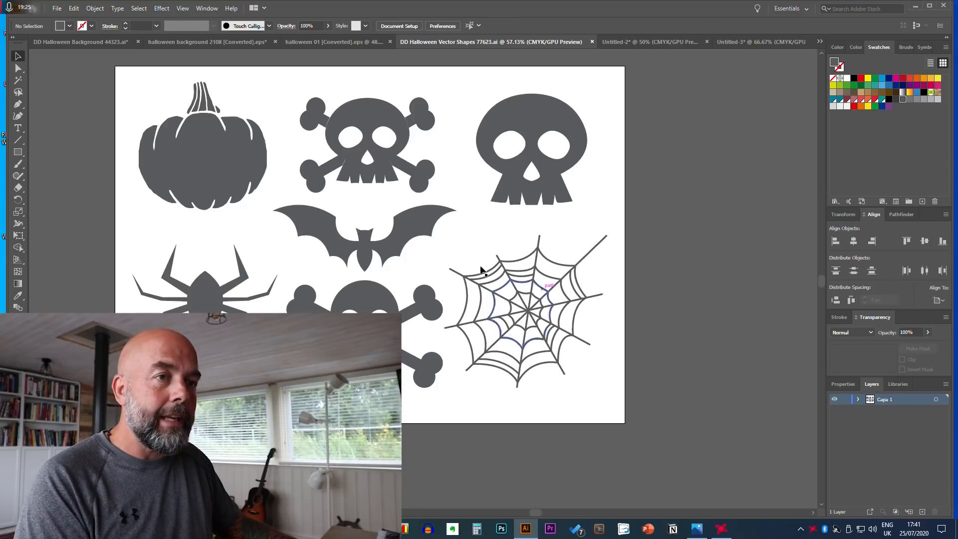
{"action": "left_click", "coordinate": [209, 185]}
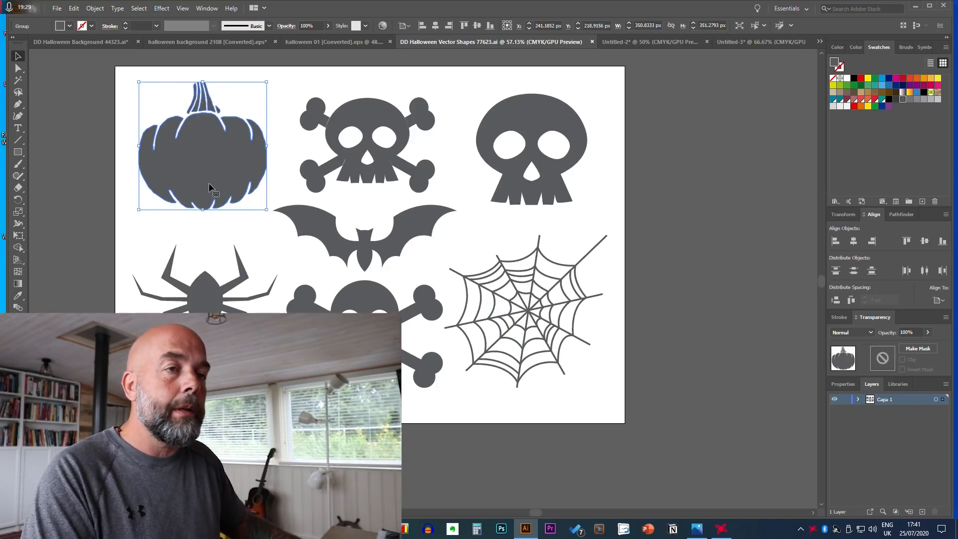
{"action": "left_click", "coordinate": [748, 41]}
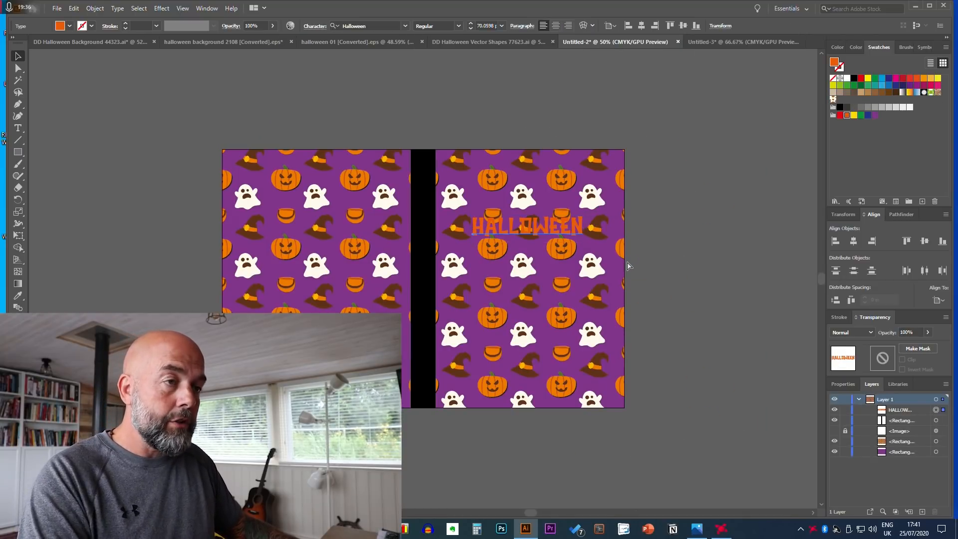
{"action": "key", "text": "ctrl+v"}
Place the pumpkin on the front cover behind the HALLOWEEN title, about 5.3 in wide, with the title centred on it
{"action": "left_click_drag", "start_coordinate": [454, 298], "coordinate": [557, 238]}
{"action": "left_click_drag", "start_coordinate": [910, 414], "coordinate": [911, 428]}
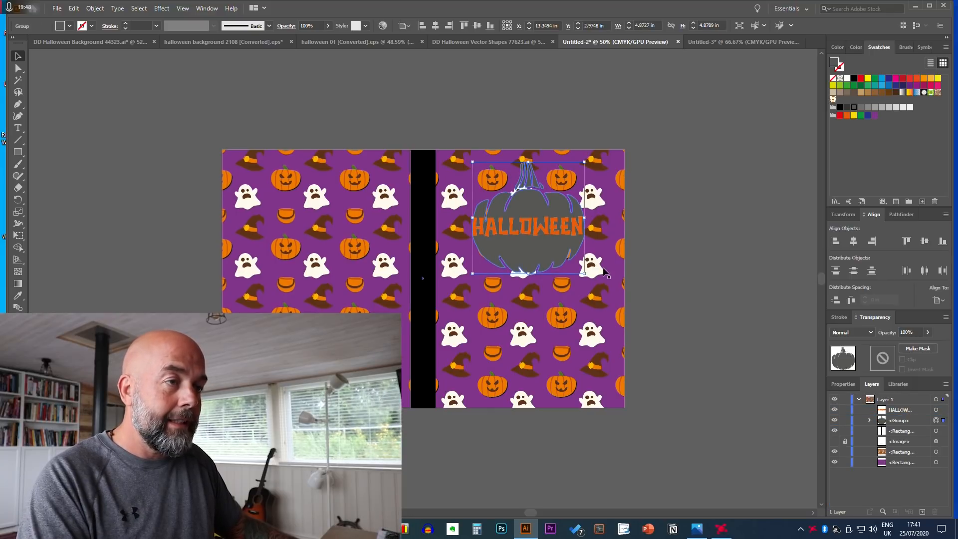
{"action": "left_click_drag", "start_coordinate": [584, 274], "coordinate": [541, 244]}
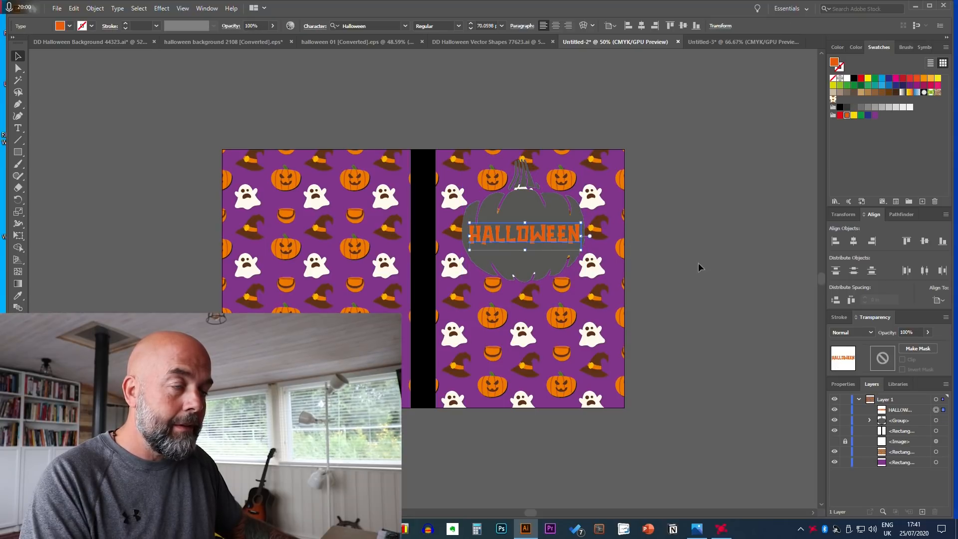
{"action": "left_click", "coordinate": [705, 262]}
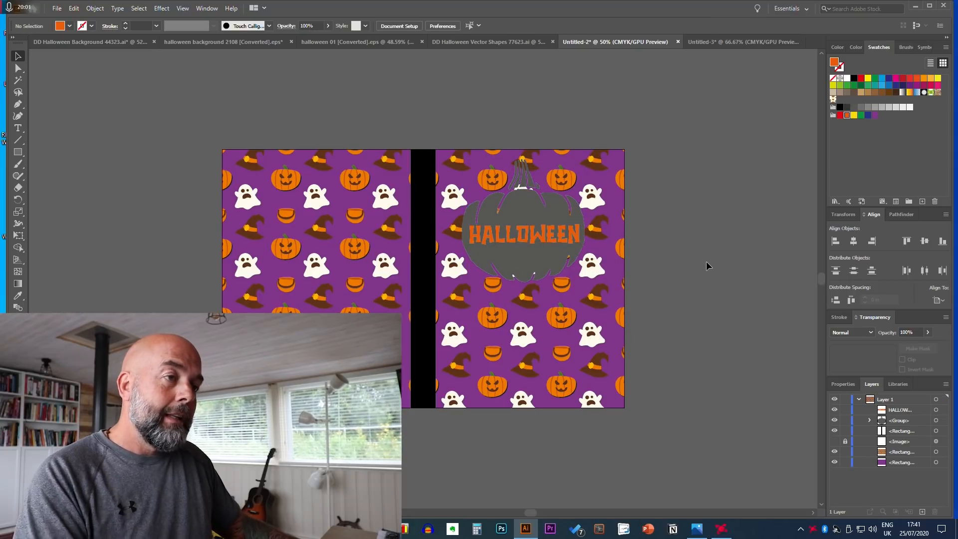
Fill the pumpkin with orange and the HALLOWEEN title with black
{"action": "left_click", "coordinate": [529, 209]}
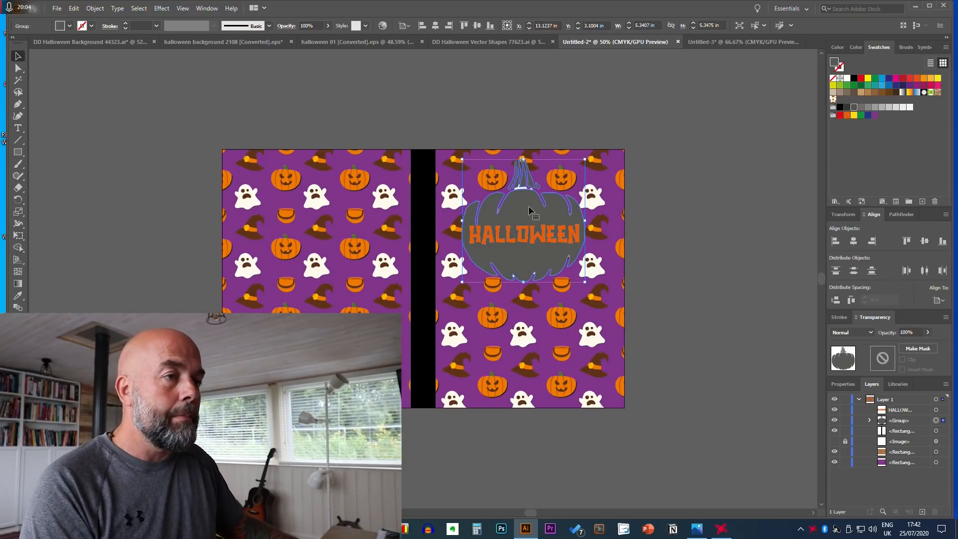
{"action": "left_click", "coordinate": [848, 116]}
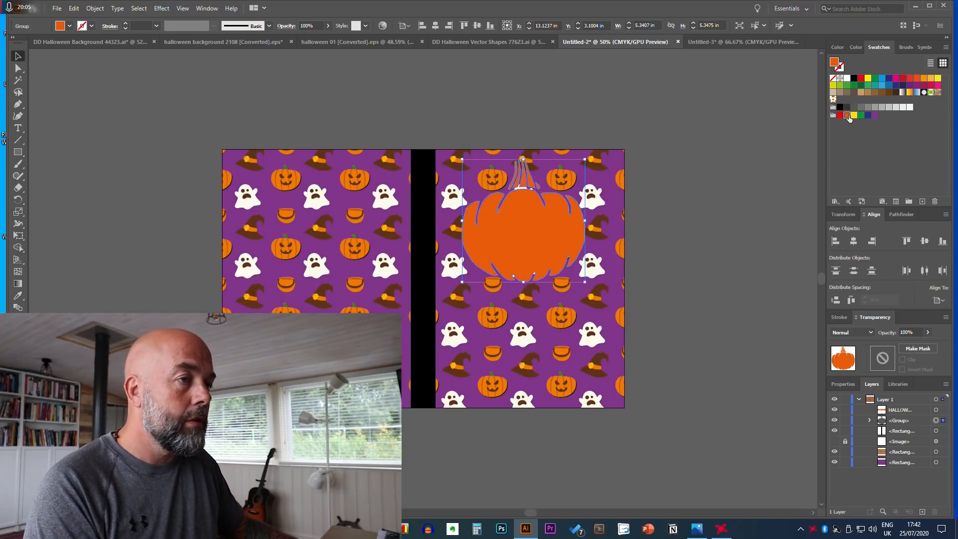
{"action": "left_click", "coordinate": [735, 199]}
{"action": "left_click", "coordinate": [533, 238]}
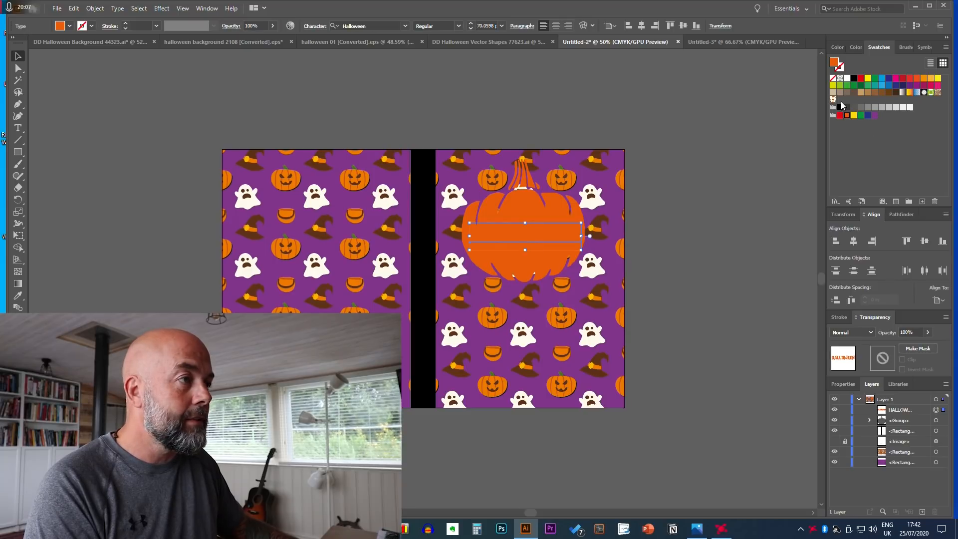
{"action": "left_click", "coordinate": [853, 79]}
{"action": "left_click", "coordinate": [740, 168]}
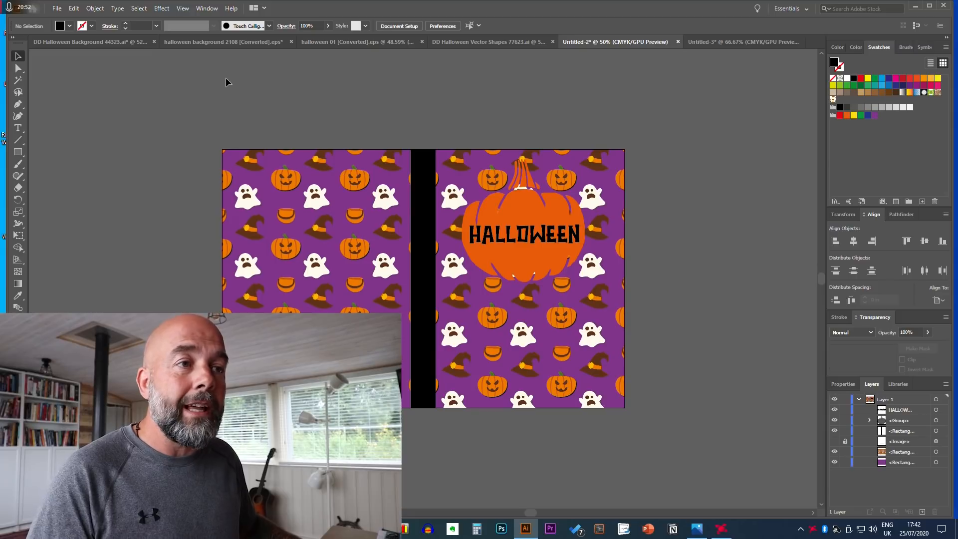
{"action": "left_click", "coordinate": [57, 9]}
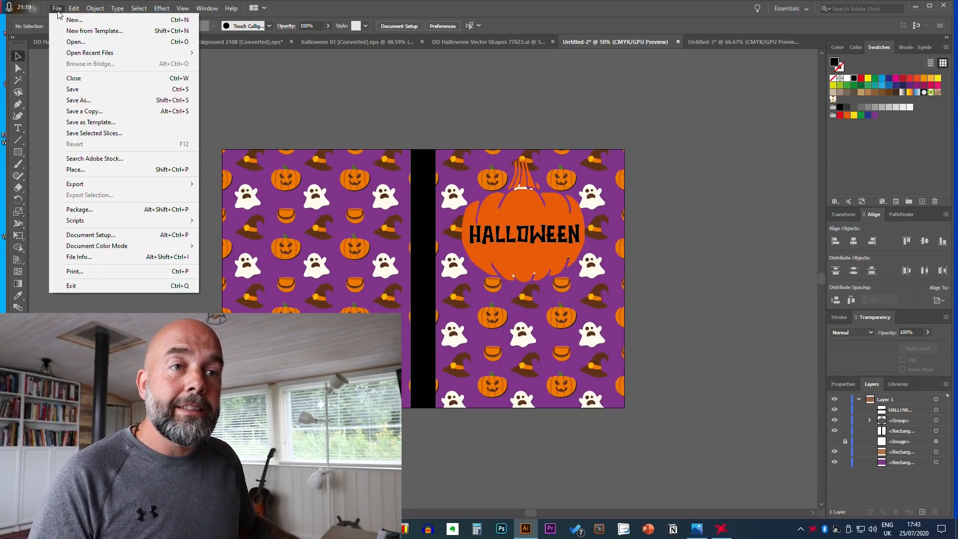
{"action": "mouse_move", "coordinate": [116, 187]}
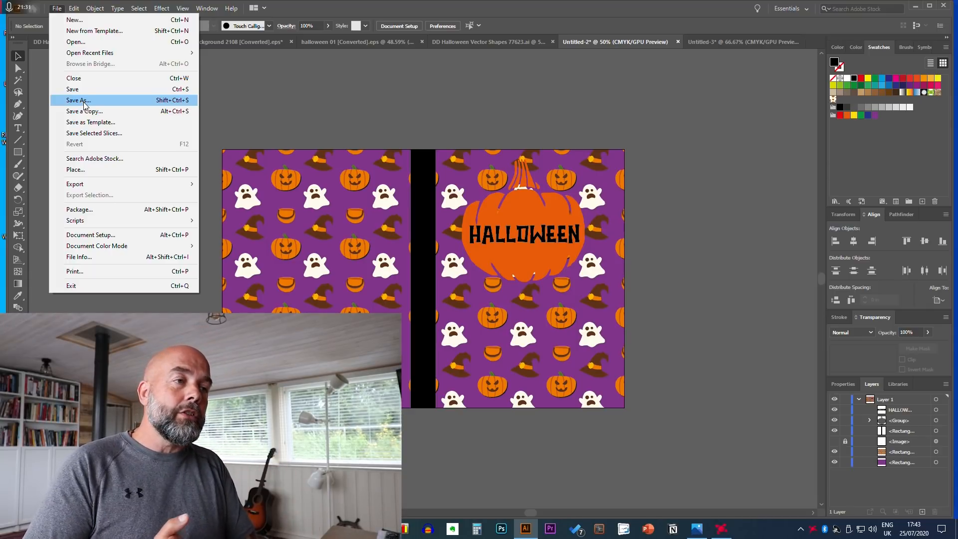
{"action": "left_click", "coordinate": [409, 114]}
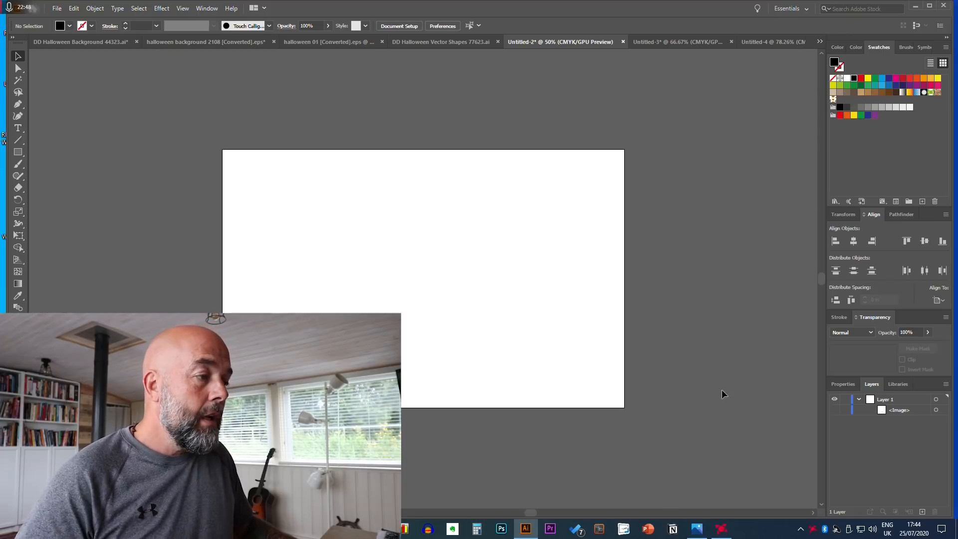
Make the template image visible, check its guidelines up close and lock it
{"action": "left_click", "coordinate": [834, 409]}
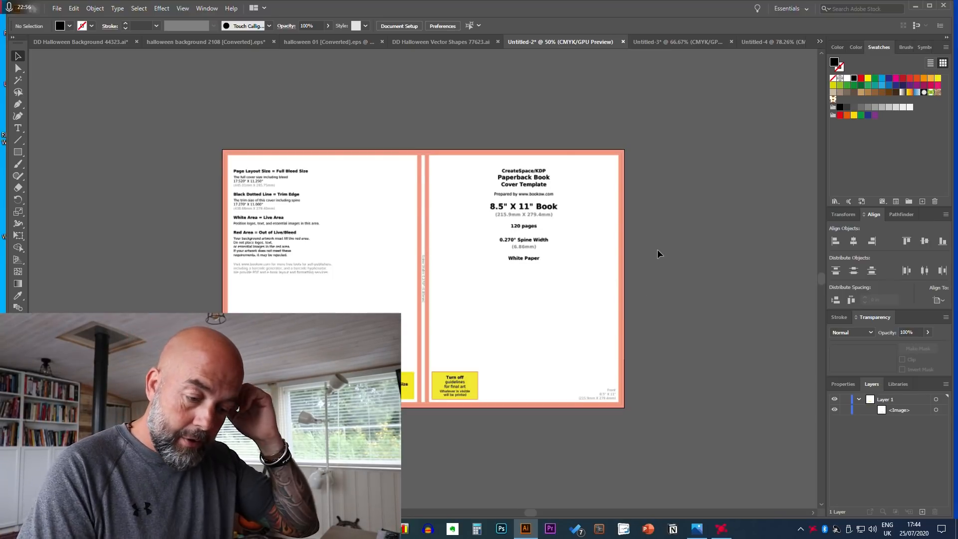
{"action": "key", "text": "ctrl+plus"}
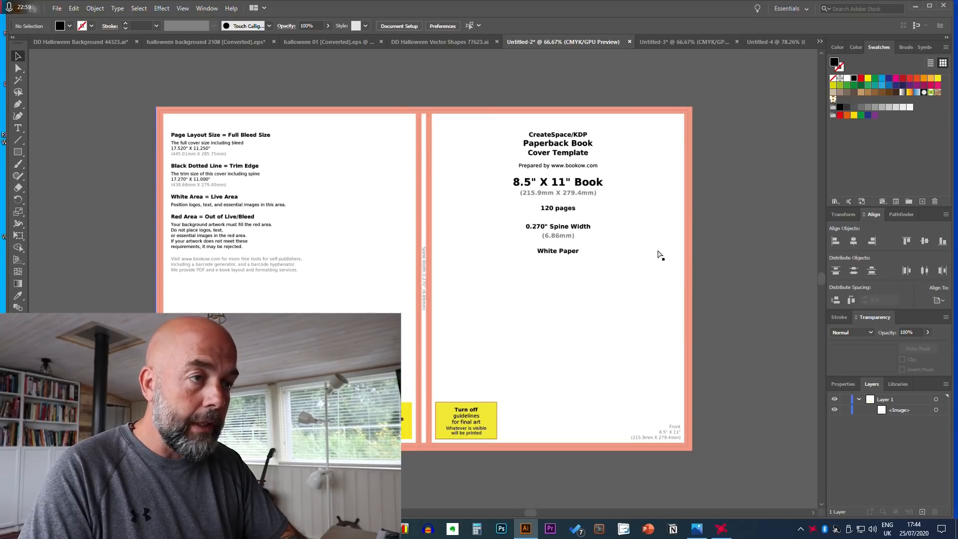
{"action": "key", "text": "ctrl+plus"}
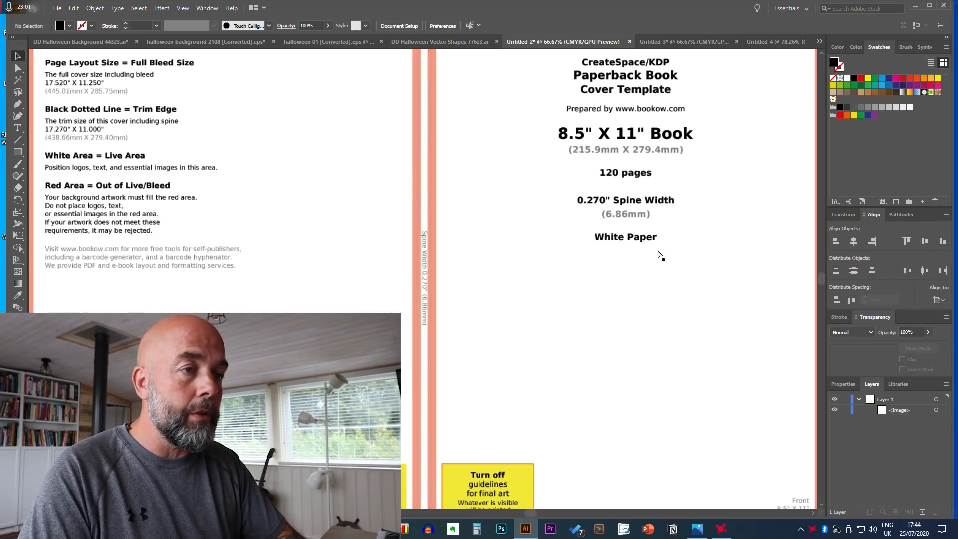
{"action": "key", "text": "ctrl+minus"}
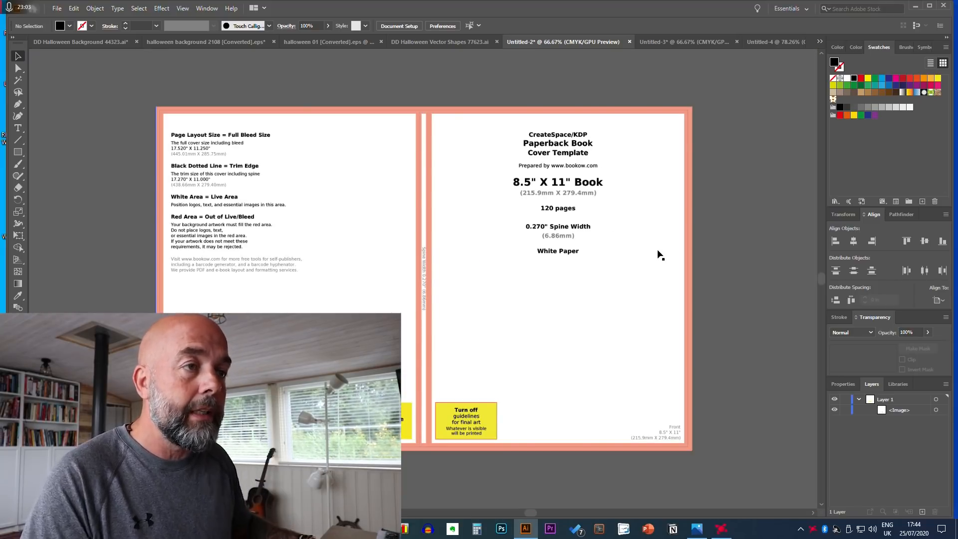
{"action": "left_click", "coordinate": [846, 410]}
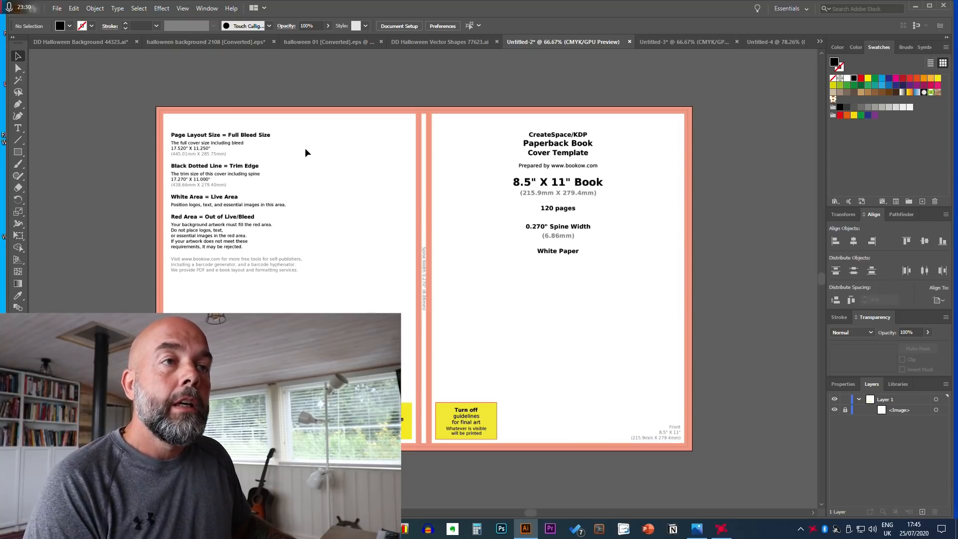
Switch to the browser, look through the Vecteezy halloween vectors and view the Spooky Halloween Illustration page
{"action": "key", "text": "alt+Tab"}
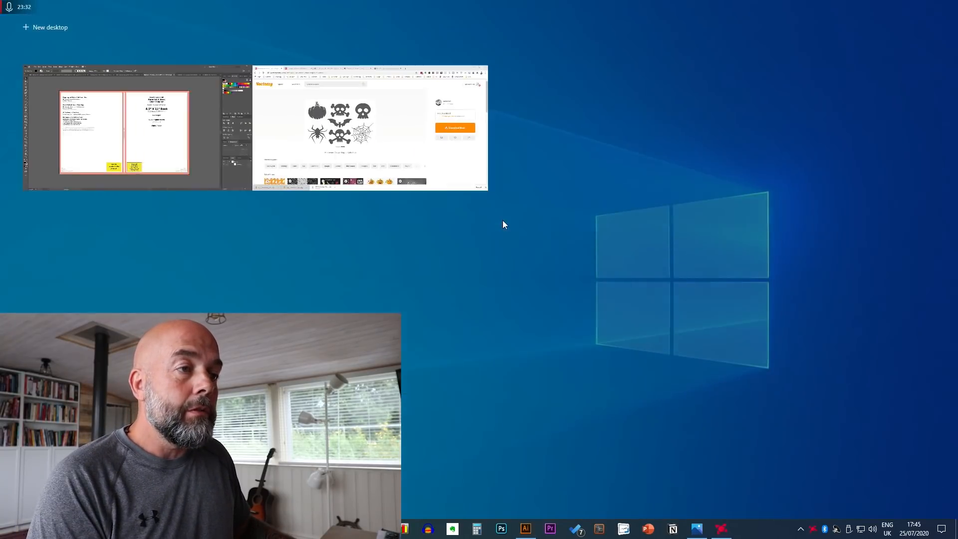
{"action": "left_click", "coordinate": [21, 34]}
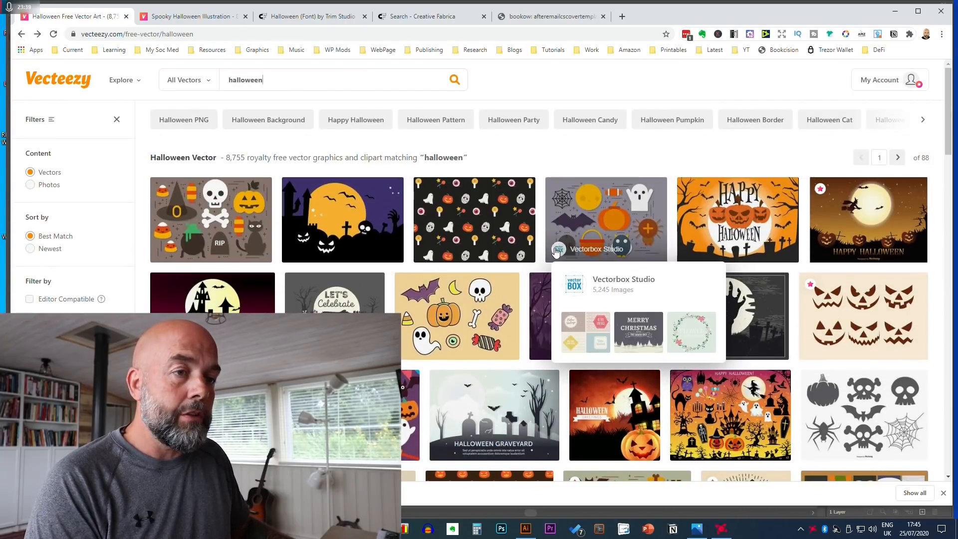
{"action": "scroll", "coordinate": [643, 328], "scroll_direction": "down", "scroll_amount": 3}
{"action": "scroll", "coordinate": [642, 329], "scroll_direction": "down", "scroll_amount": 6}
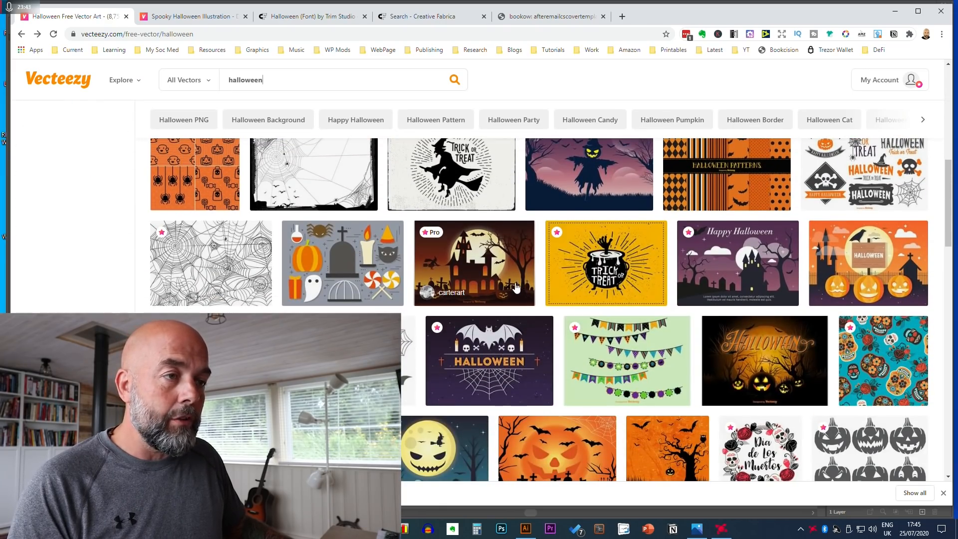
{"action": "scroll", "coordinate": [517, 288], "scroll_direction": "up", "scroll_amount": 9}
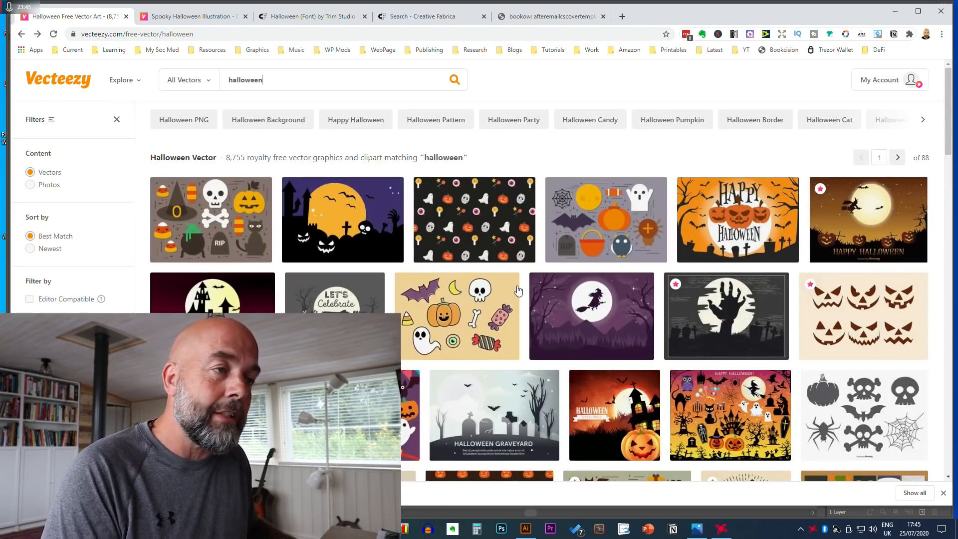
{"action": "left_click", "coordinate": [587, 313]}
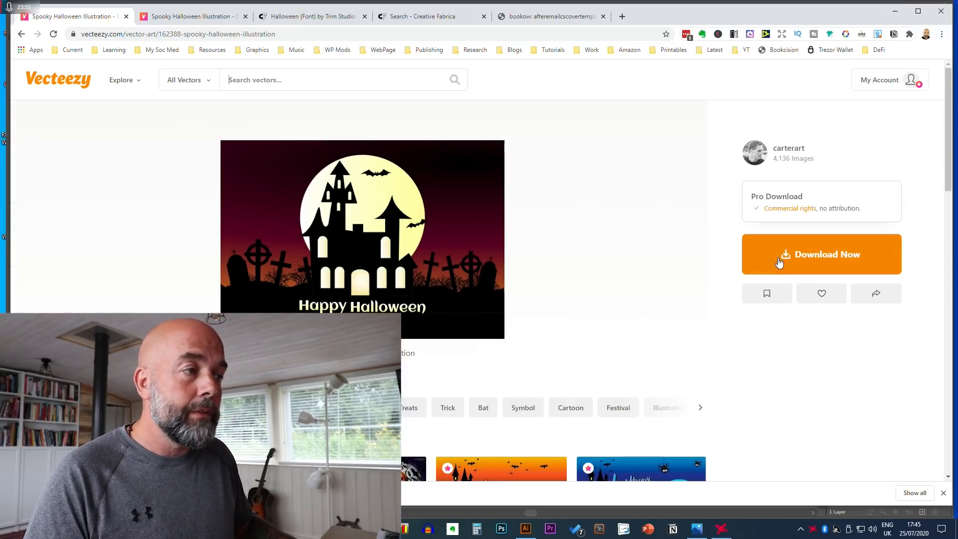
Back in Illustrator, copy the DD Halloween Background 44323 artwork into the cover document, scaled to about 17.2 in wide over the front cover
{"action": "left_click", "coordinate": [525, 528]}
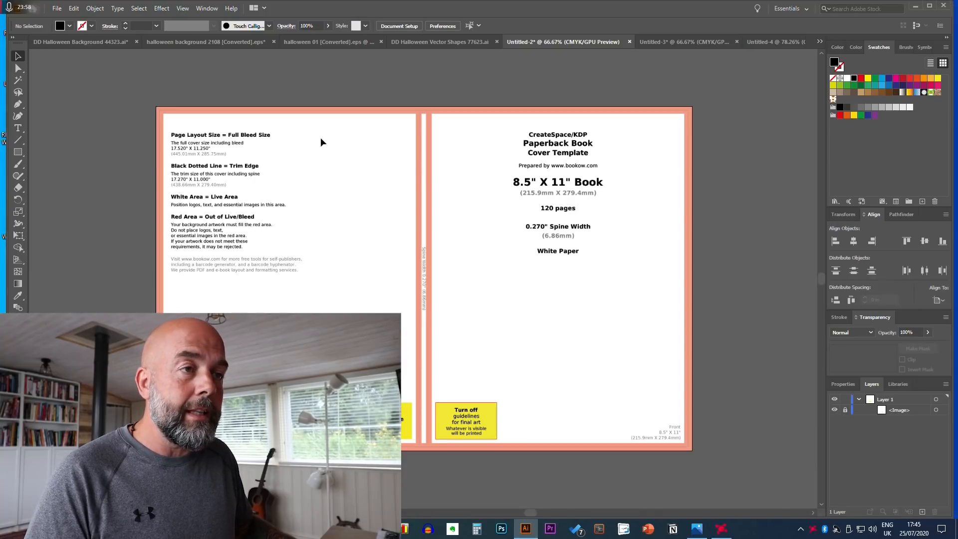
{"action": "left_click", "coordinate": [94, 43]}
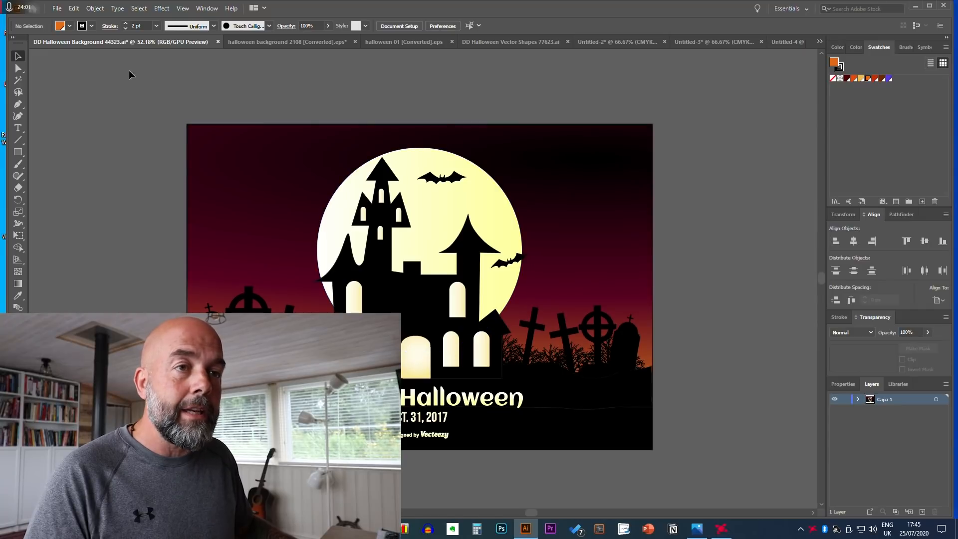
{"action": "scroll", "coordinate": [469, 477], "scroll_direction": "down", "scroll_amount": 5}
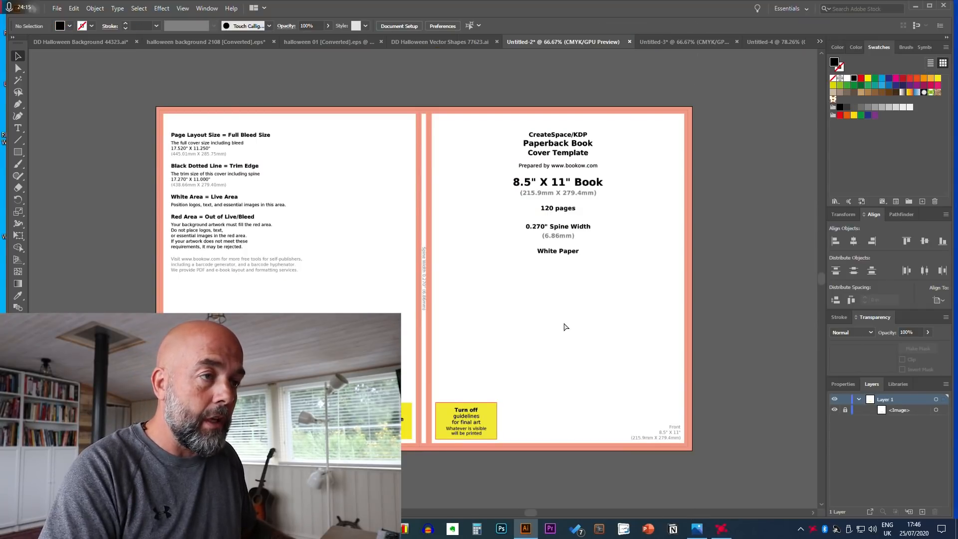
{"action": "key", "text": "ctrl+v"}
{"action": "left_click_drag", "start_coordinate": [722, 486], "coordinate": [675, 438]}
{"action": "left_click_drag", "start_coordinate": [580, 271], "coordinate": [734, 286]}
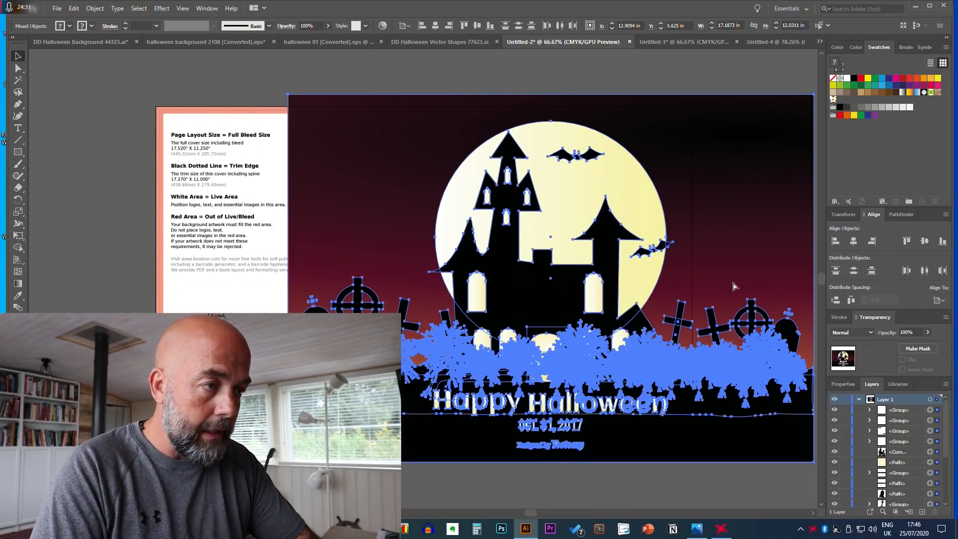
Group the haunted-house artwork, lower its opacity to 51% and fit it over the front cover at about 16.8 in wide
{"action": "key", "text": "ctrl+g"}
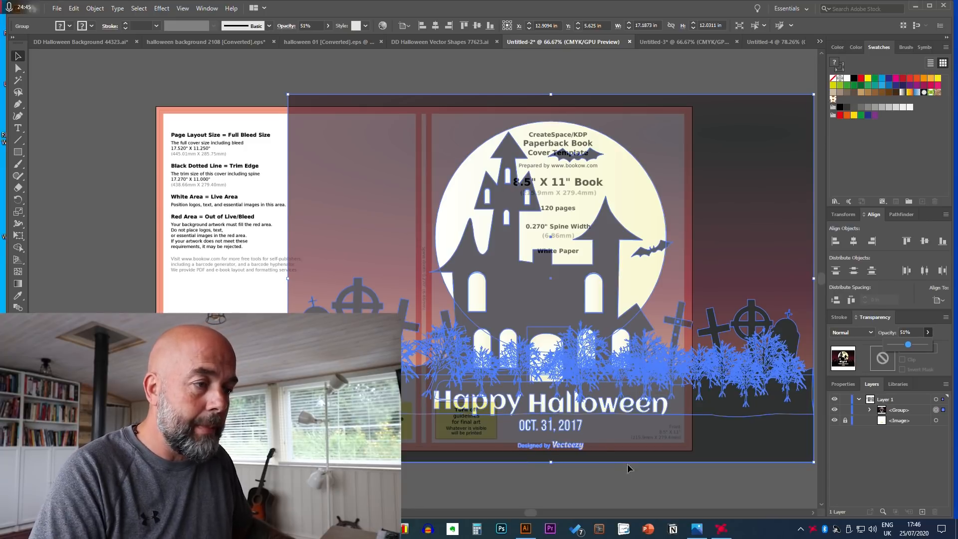
{"action": "left_click_drag", "start_coordinate": [516, 288], "coordinate": [521, 292]}
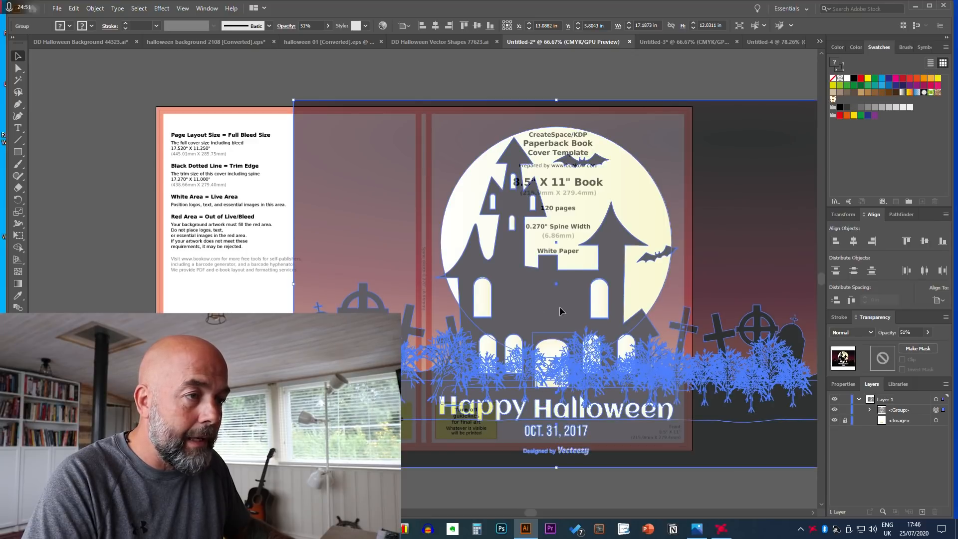
{"action": "left_click_drag", "start_coordinate": [562, 310], "coordinate": [563, 311]}
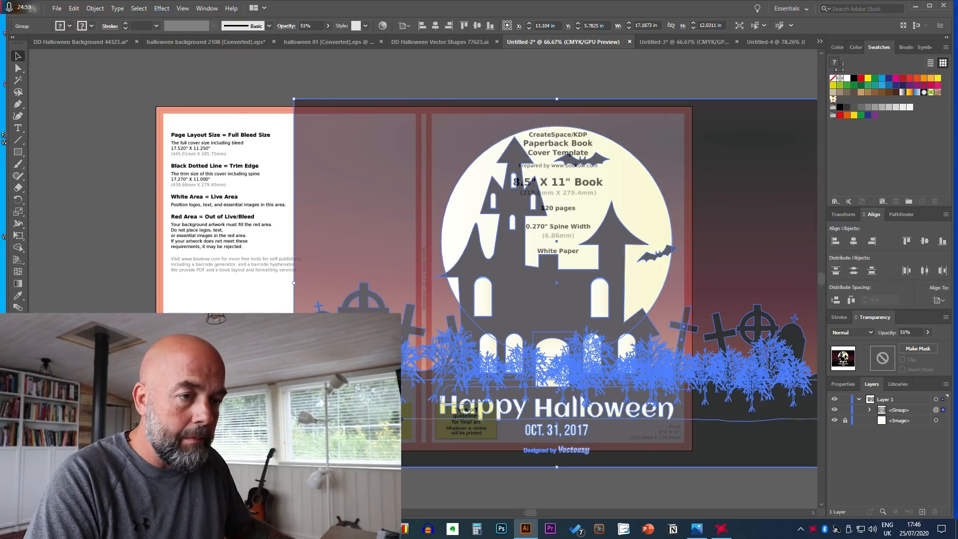
{"action": "left_click_drag", "start_coordinate": [294, 467], "coordinate": [304, 459]}
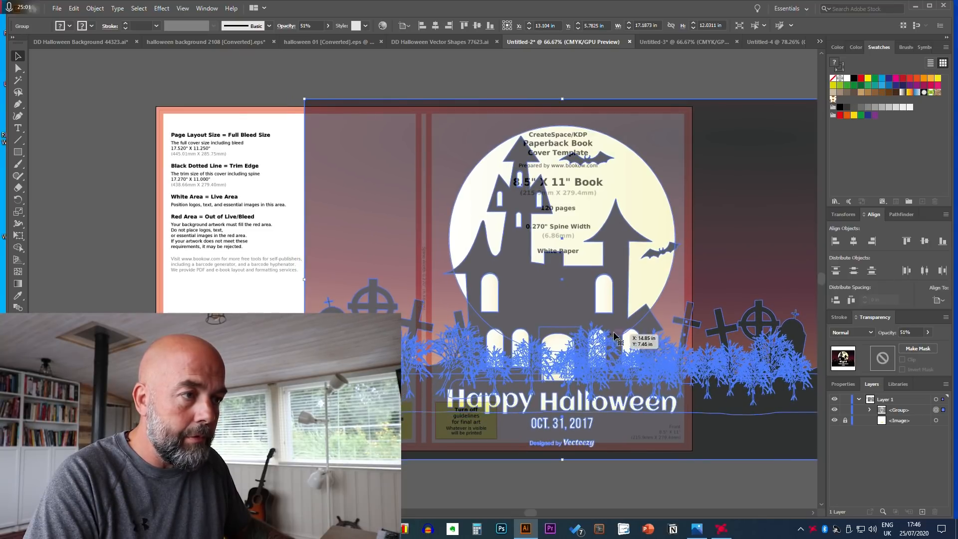
{"action": "left_click_drag", "start_coordinate": [580, 321], "coordinate": [577, 325]}
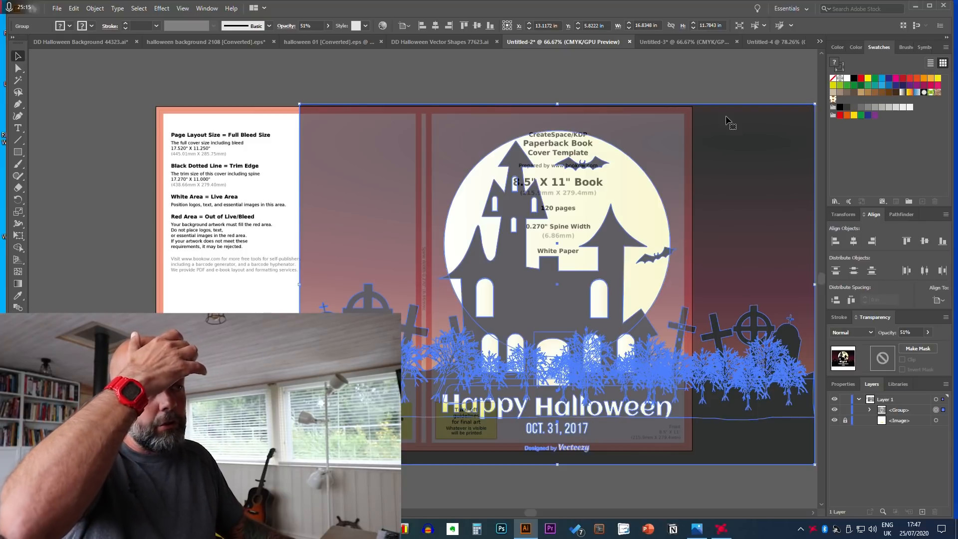
Set the haunted-house artwork's opacity to 100%
{"action": "left_click", "coordinate": [928, 333]}
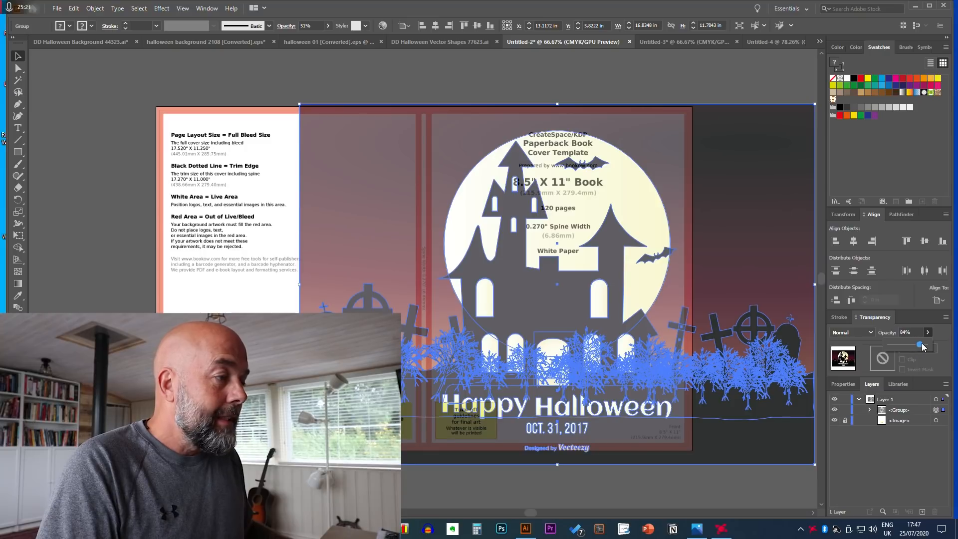
{"action": "left_click_drag", "start_coordinate": [929, 347], "coordinate": [930, 347]}
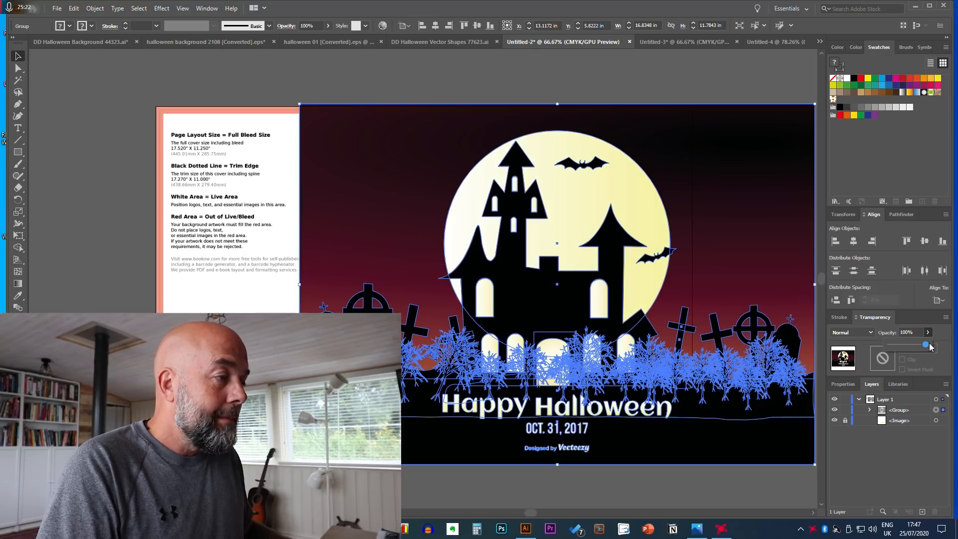
{"action": "left_click", "coordinate": [663, 491]}
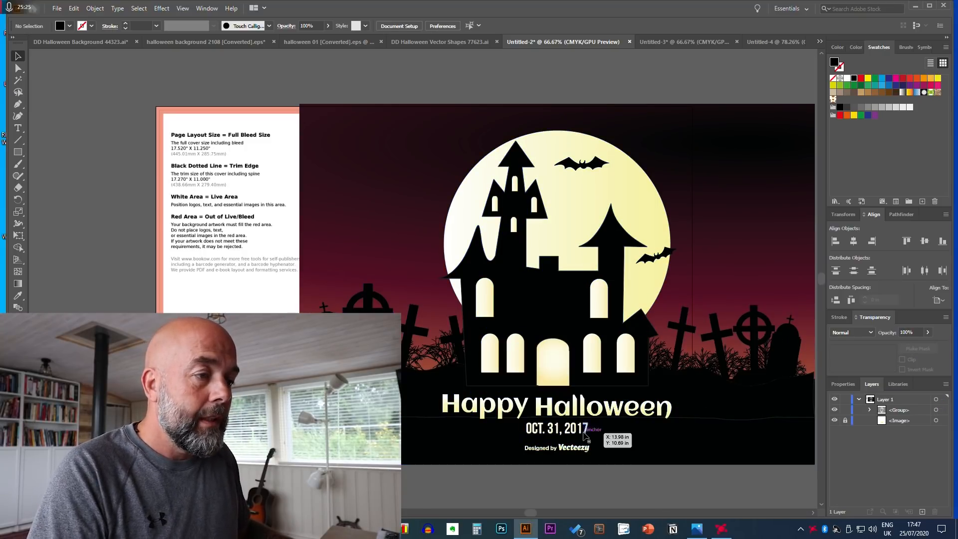
Ungroup the haunted-house artwork and delete its Happy Halloween title, date line and Designed by Vecteezy credit
{"action": "left_click", "coordinate": [583, 411]}
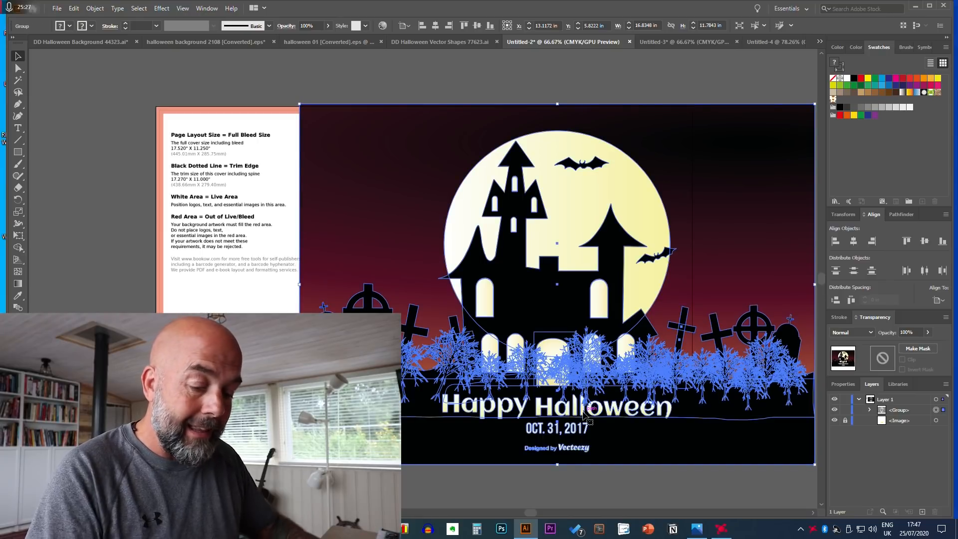
{"action": "key", "text": "ctrl+shift+o"}
{"action": "key", "text": "ctrl+shift+g"}
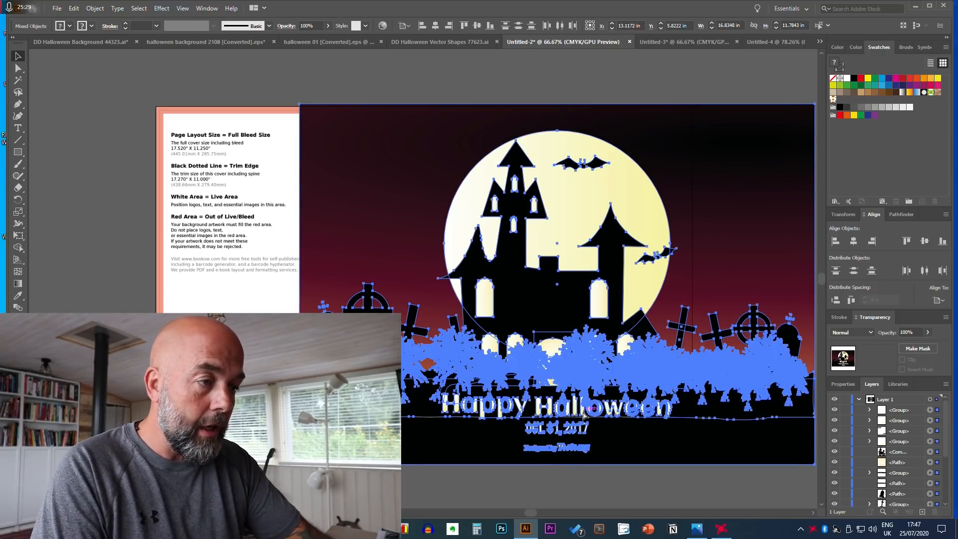
{"action": "left_click", "coordinate": [552, 456]}
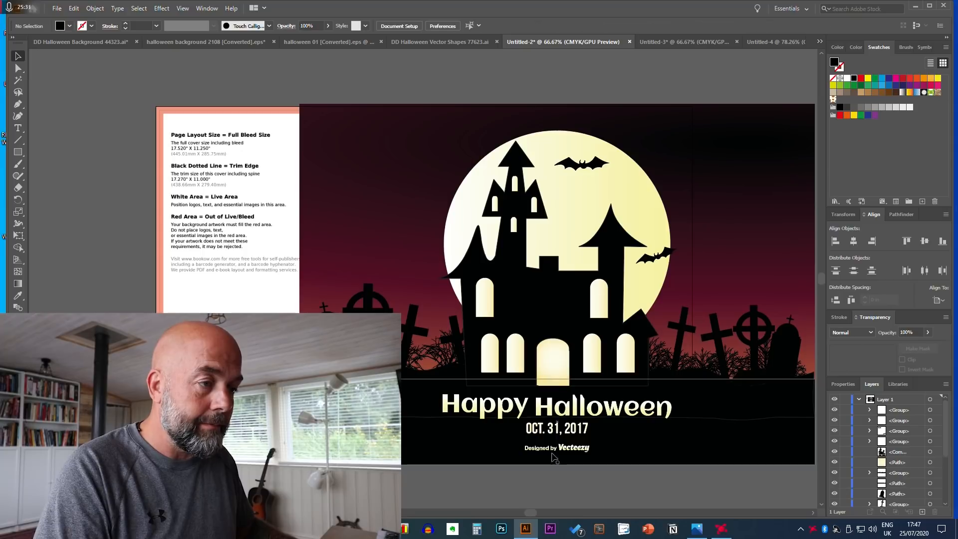
{"action": "left_click", "coordinate": [569, 414]}
{"action": "key", "text": "Delete"}
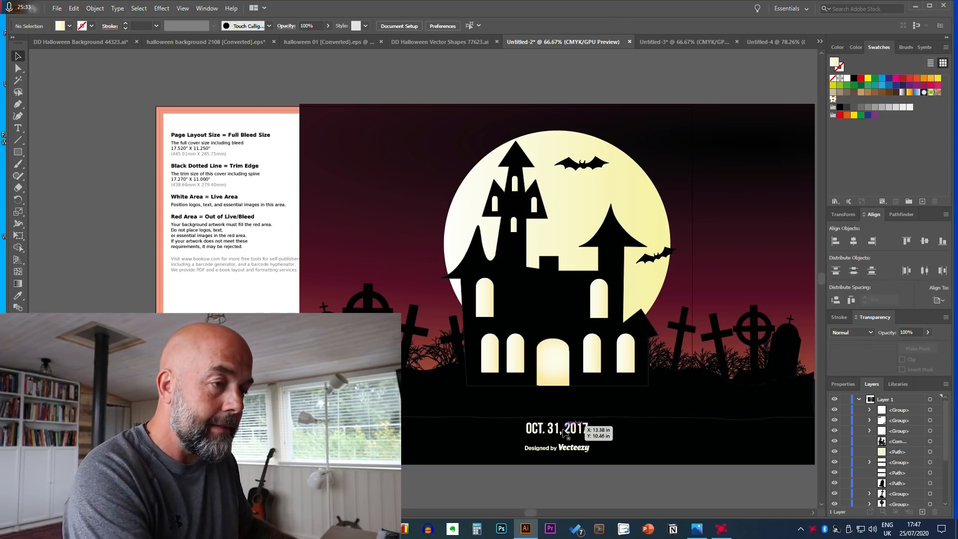
{"action": "left_click", "coordinate": [558, 433]}
{"action": "key", "text": "Delete"}
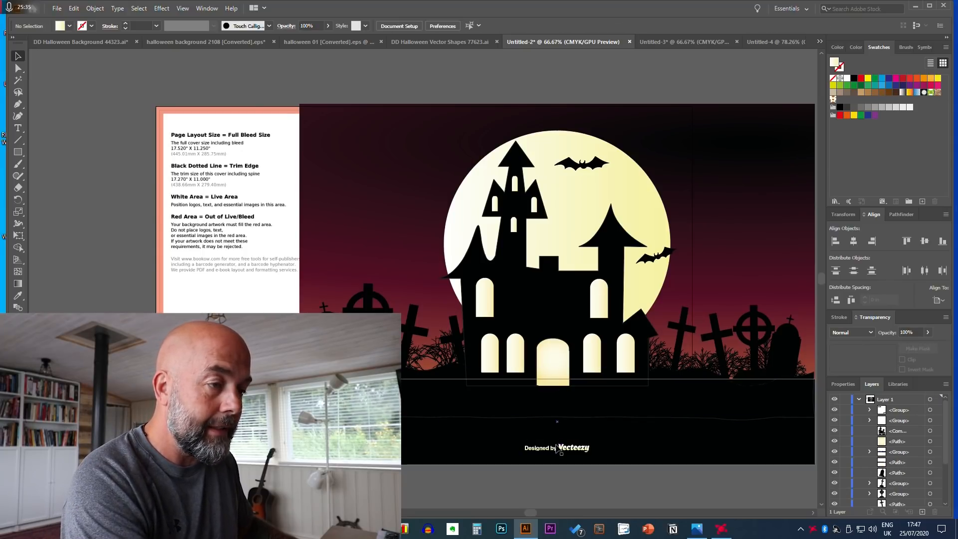
{"action": "left_click", "coordinate": [560, 448]}
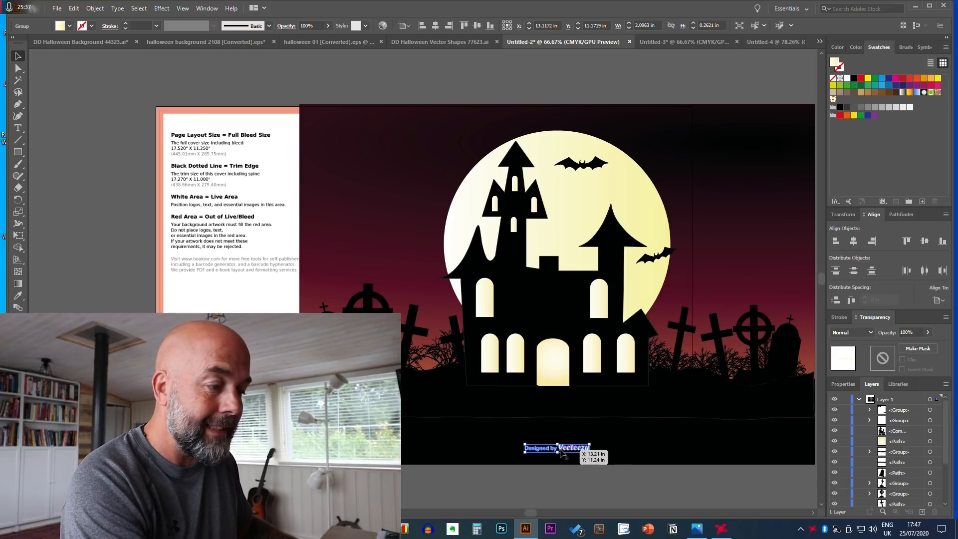
{"action": "key", "text": "Delete"}
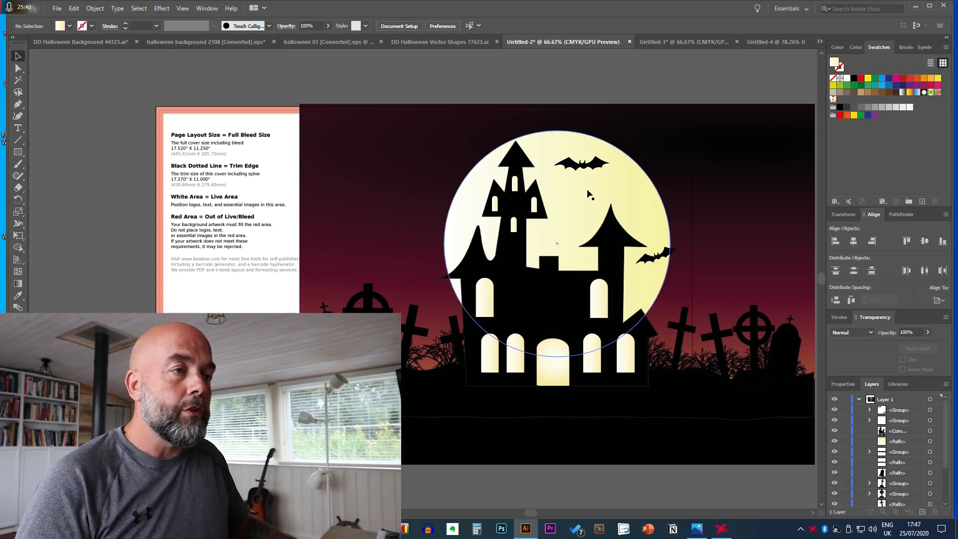
Add the title word HAPPY in the Halloween font over the moon, filled with orange and enlarged to about 108 pt
{"action": "left_click", "coordinate": [18, 128]}
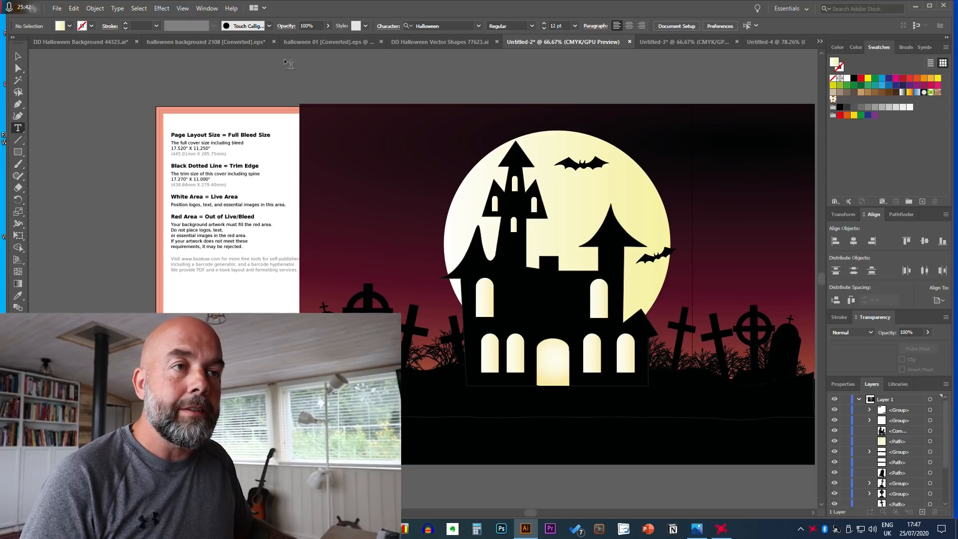
{"action": "left_click", "coordinate": [430, 74]}
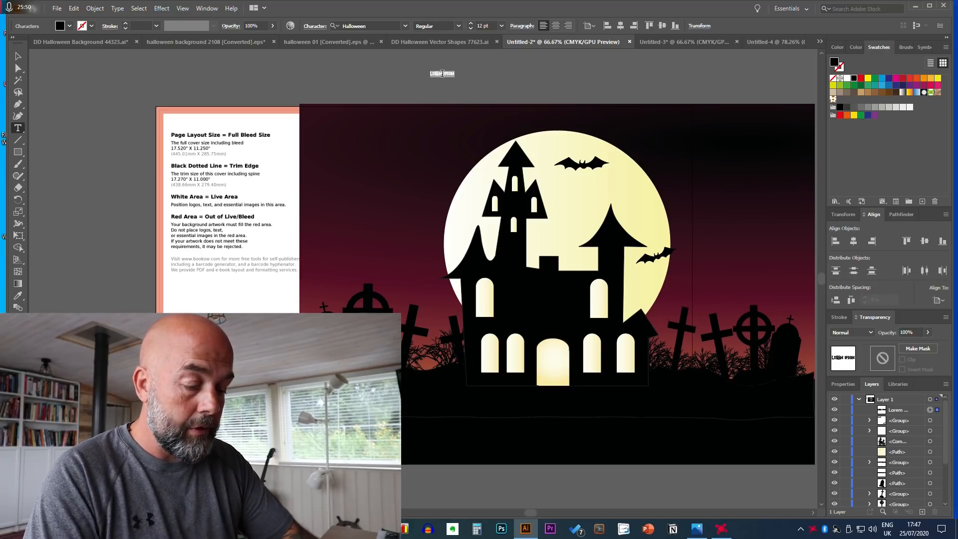
{"action": "type", "text": "HAPPY"}
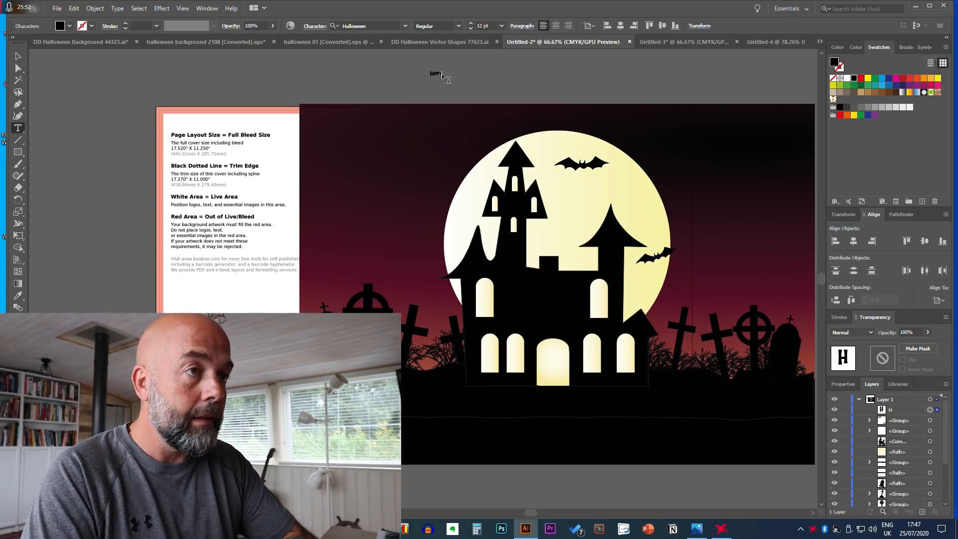
{"action": "left_click", "coordinate": [18, 58]}
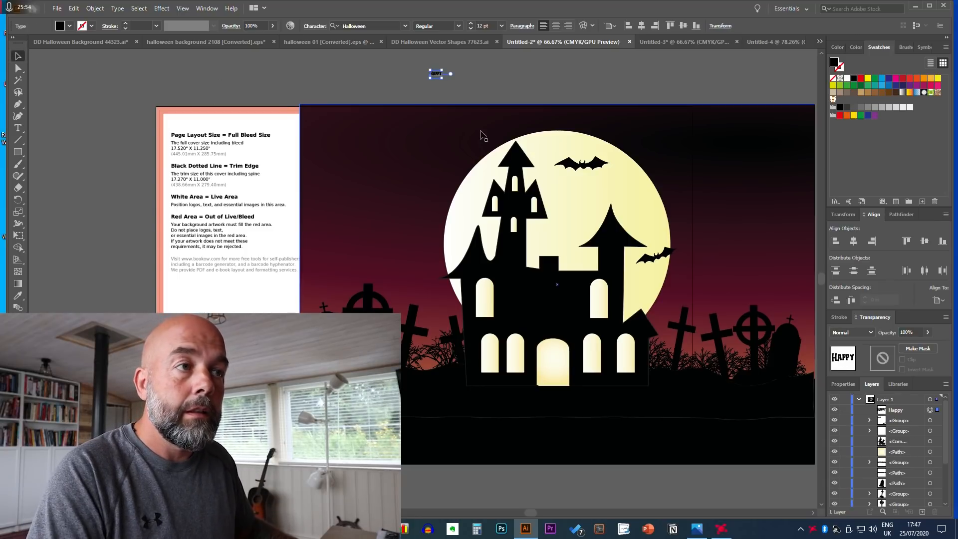
{"action": "left_click_drag", "start_coordinate": [442, 78], "coordinate": [522, 121]}
{"action": "left_click_drag", "start_coordinate": [486, 90], "coordinate": [568, 189]}
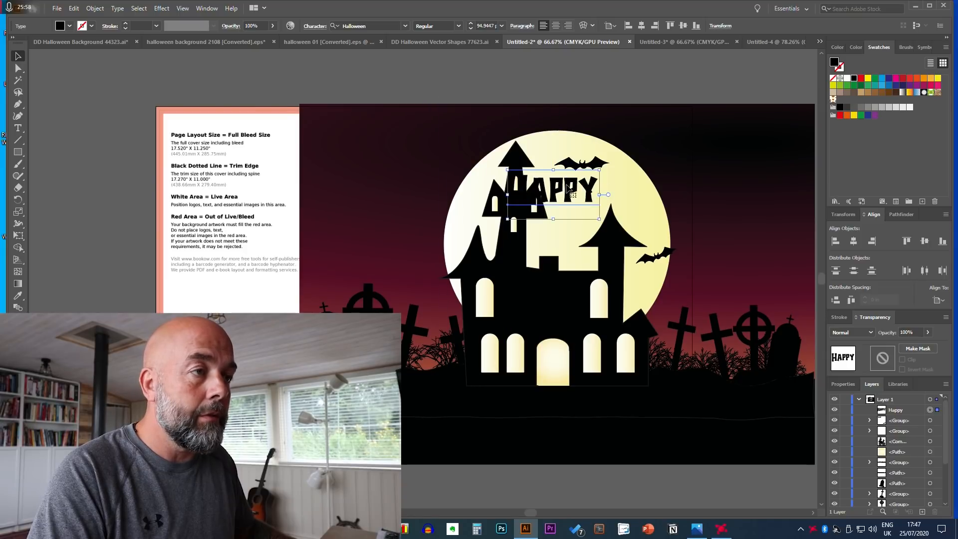
{"action": "left_click", "coordinate": [847, 116]}
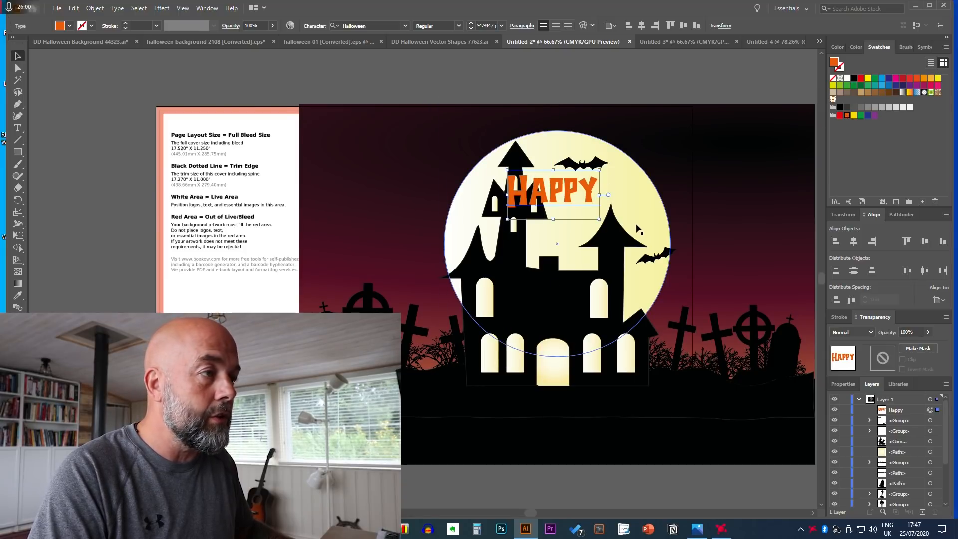
{"action": "mouse_move", "coordinate": [599, 218]}
{"action": "left_mouse_down"}
{"action": "mouse_move", "coordinate": [630, 224]}
{"action": "mouse_move", "coordinate": [608, 223]}
{"action": "left_mouse_up"}
Duplicate the HAPPY text directly below itself and change the copy's wording to HALLOWEEN
{"action": "left_click_drag", "start_coordinate": [556, 198], "coordinate": [555, 242]}
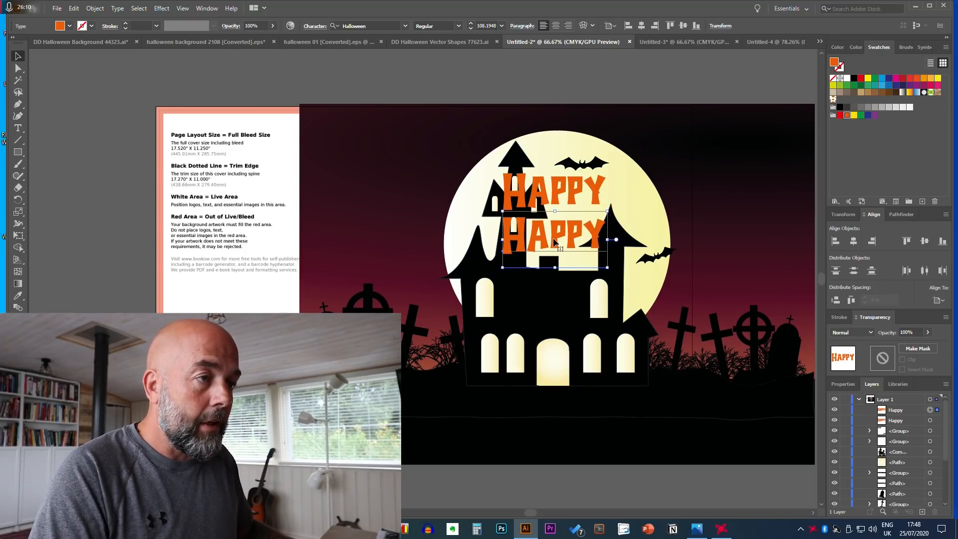
{"action": "double_click", "coordinate": [555, 242]}
{"action": "key", "text": "ctrl+a"}
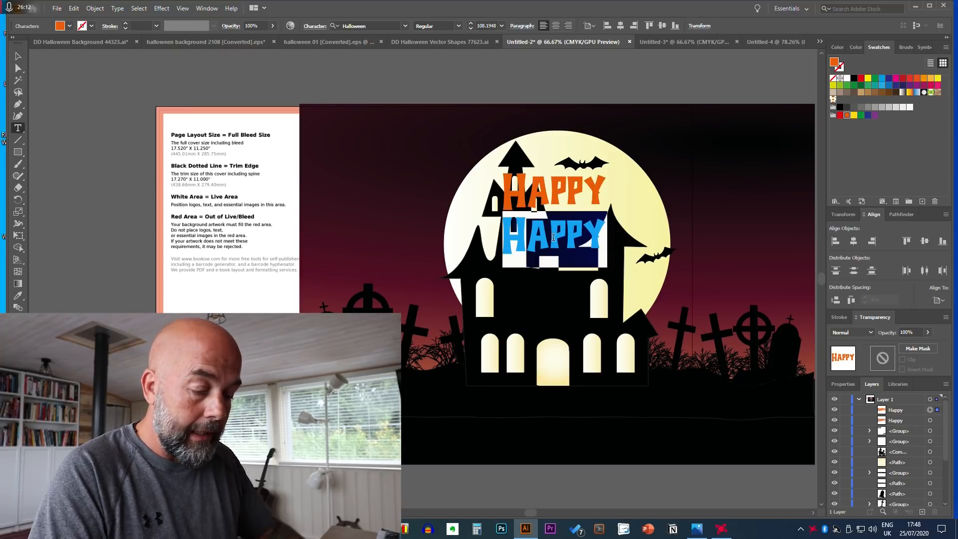
{"action": "type", "text": "HALLOWEEN"}
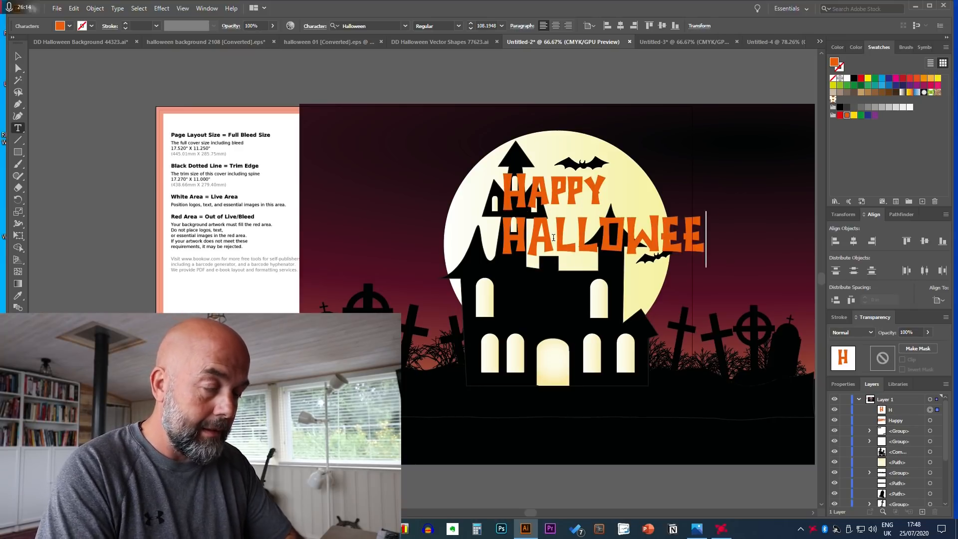
{"action": "left_click", "coordinate": [19, 56]}
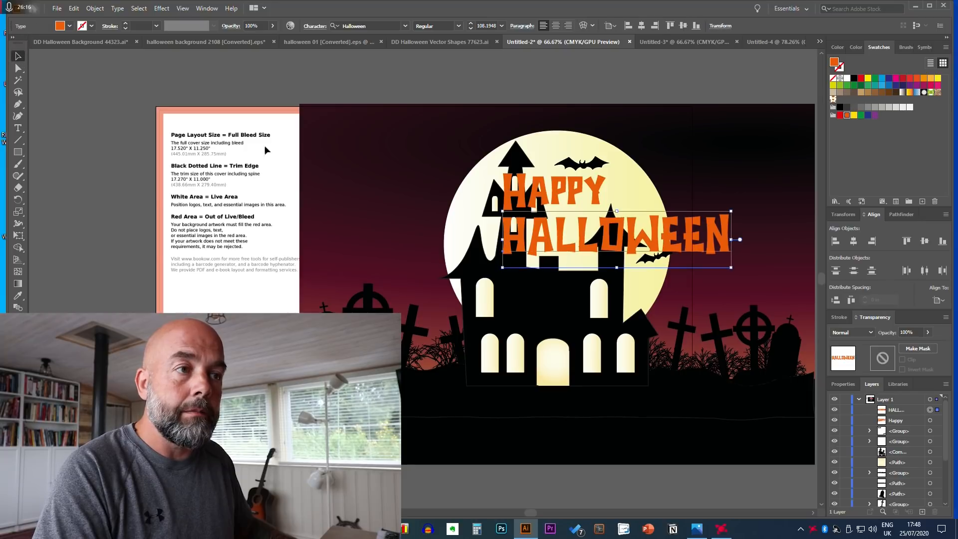
Move the HALLOWEEN text so it sits centred beneath HAPPY on the moon
{"action": "left_click_drag", "start_coordinate": [649, 239], "coordinate": [600, 239]}
{"action": "left_click", "coordinate": [577, 188], "text": "shift"}
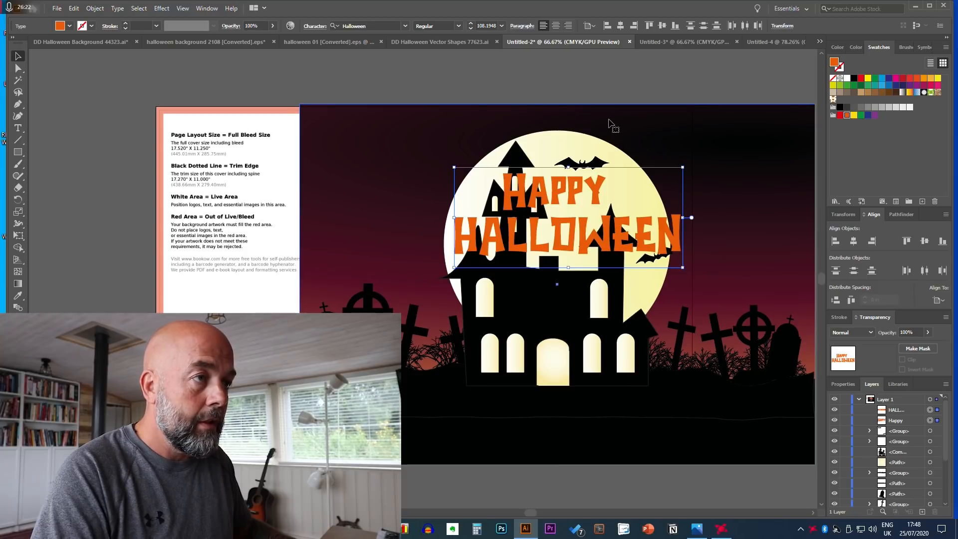
{"action": "left_click", "coordinate": [574, 203]}
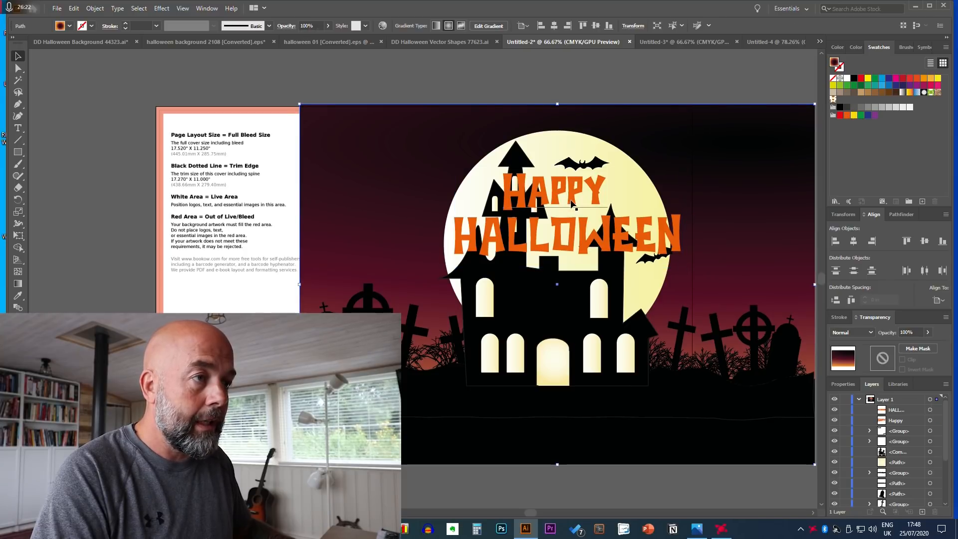
Scale both title lines down together to about 96 pt and rotate them slightly counterclockwise over the moon
{"action": "left_click", "coordinate": [580, 238], "text": "shift"}
{"action": "left_click_drag", "start_coordinate": [683, 268], "coordinate": [660, 257]}
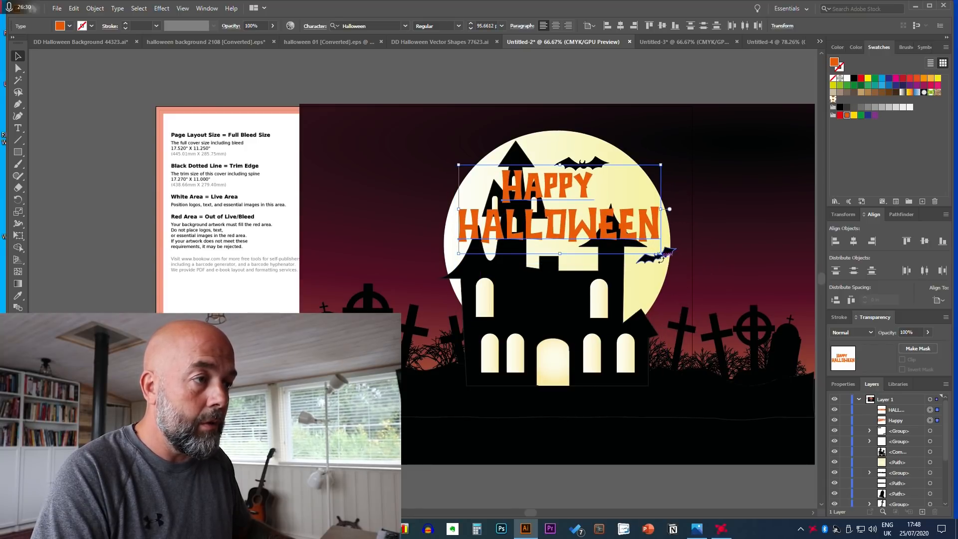
{"action": "left_click_drag", "start_coordinate": [664, 161], "coordinate": [659, 149]}
{"action": "left_click_drag", "start_coordinate": [630, 219], "coordinate": [625, 219]}
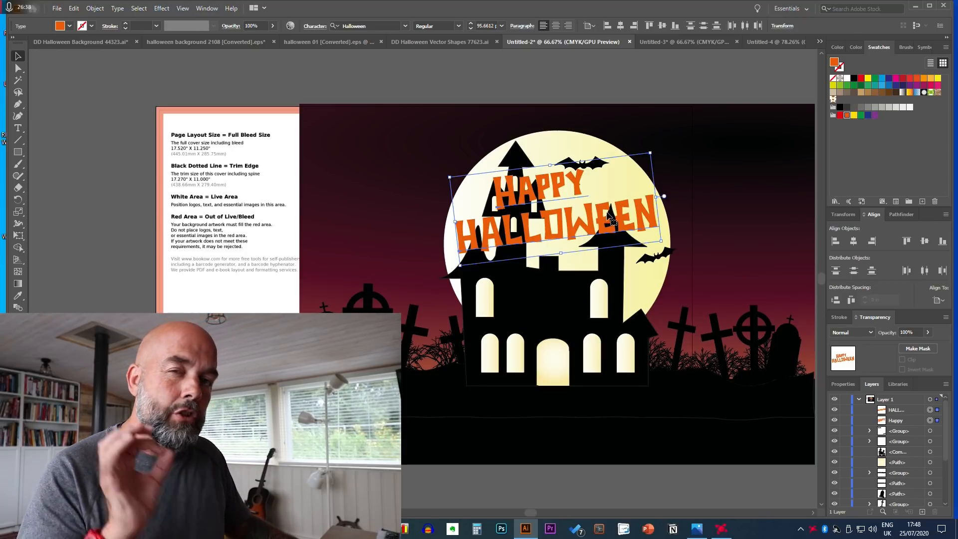
Give both title lines a black stroke with a weight of 3 pt
{"action": "left_click", "coordinate": [841, 69]}
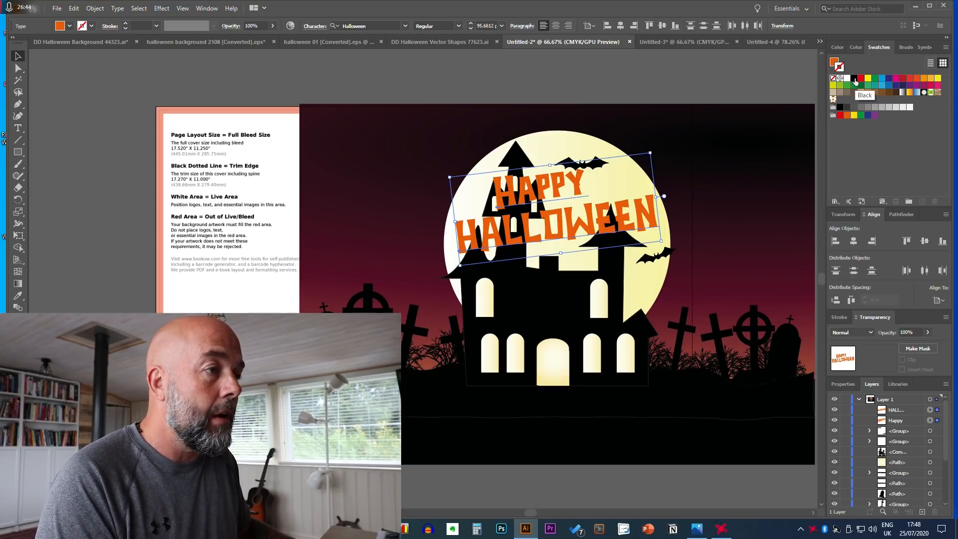
{"action": "left_click", "coordinate": [854, 79]}
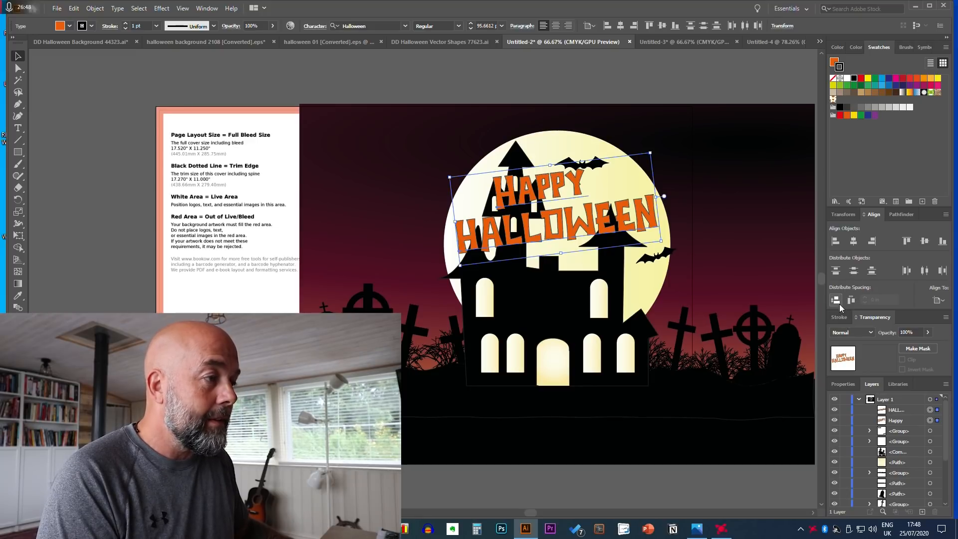
{"action": "left_click", "coordinate": [841, 317]}
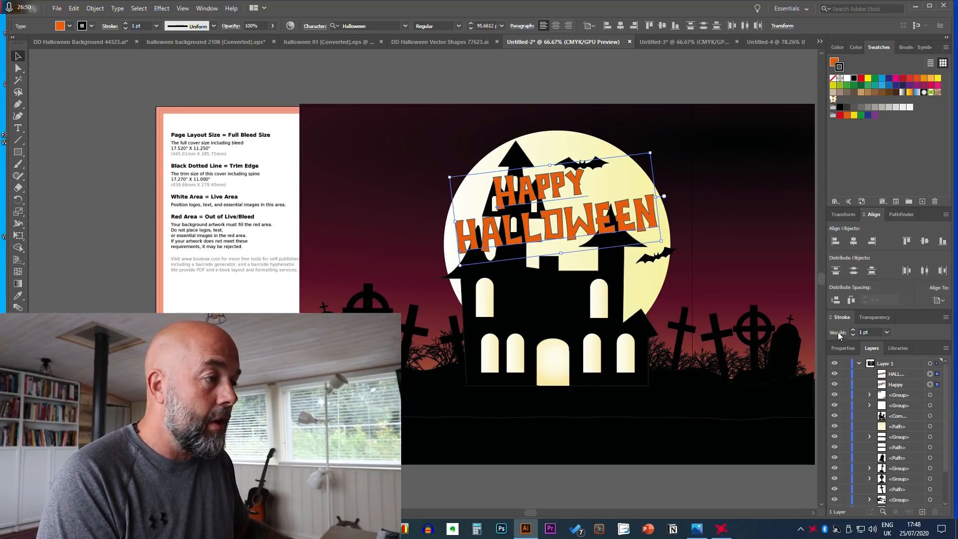
{"action": "left_click", "coordinate": [852, 329]}
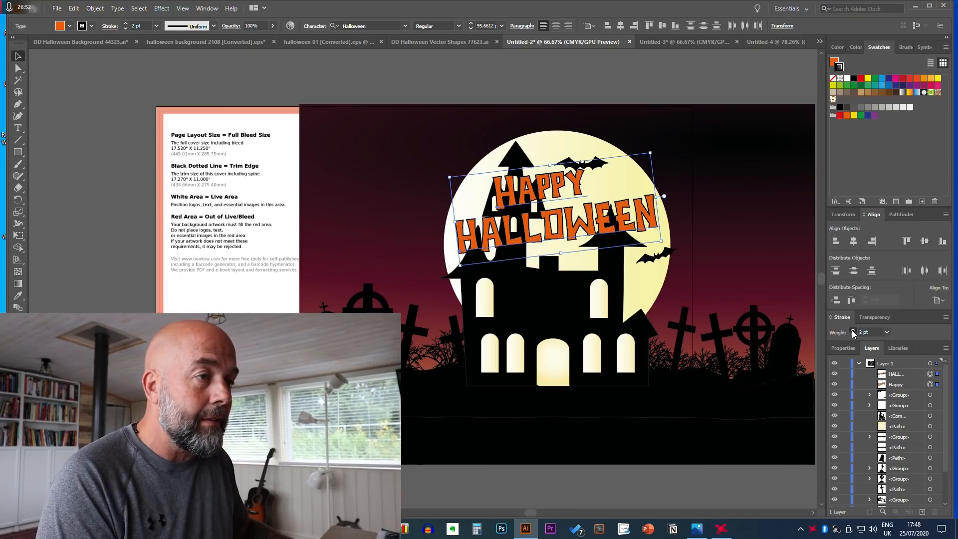
{"action": "left_click", "coordinate": [853, 330]}
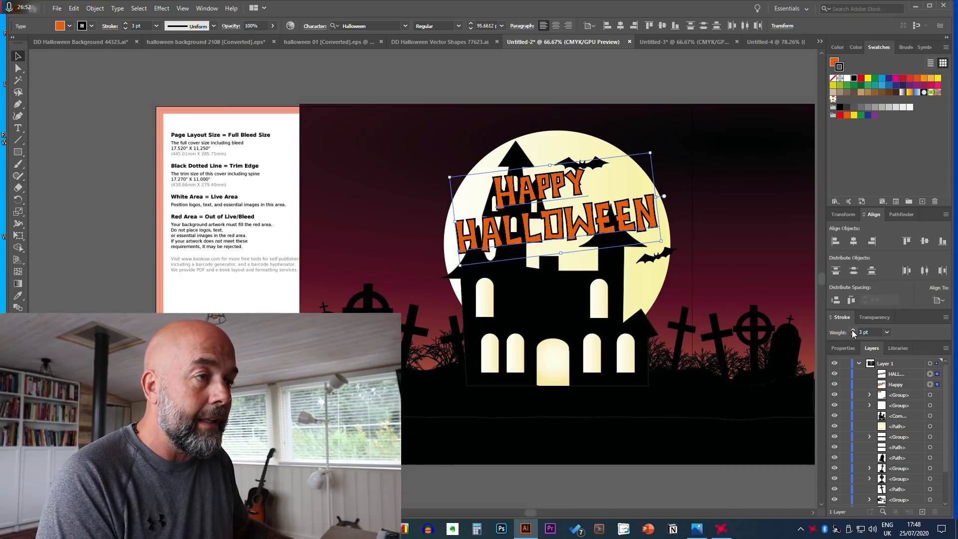
{"action": "left_click", "coordinate": [754, 247]}
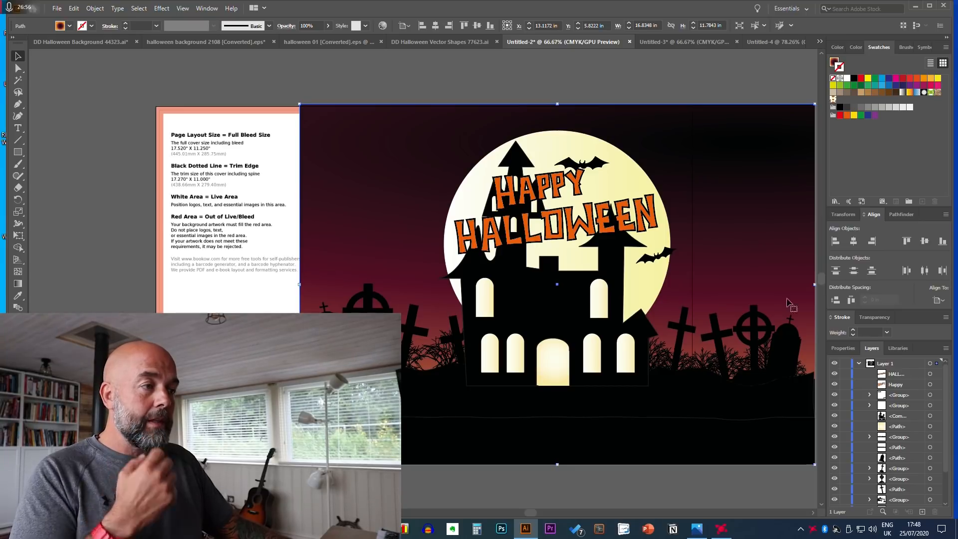
Select the HAPPY and HALLOWEEN lines together and adjust their stroke weight
{"action": "left_click", "coordinate": [585, 228]}
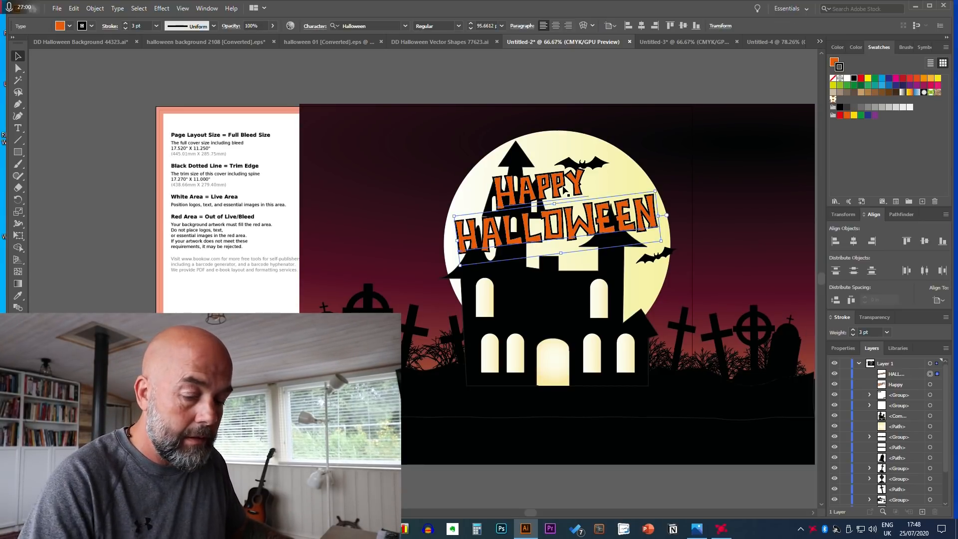
{"action": "left_click", "coordinate": [565, 191], "text": "shift"}
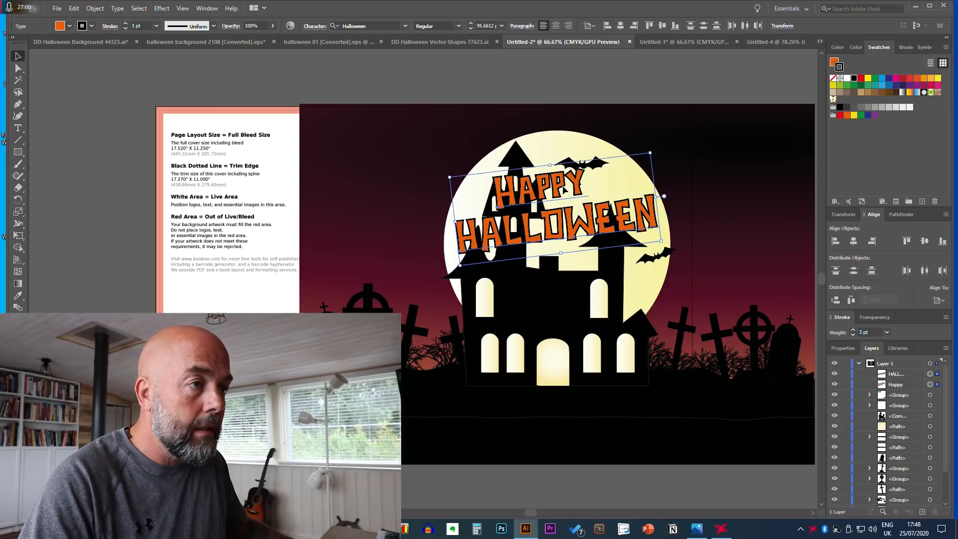
{"action": "left_click", "coordinate": [854, 334]}
{"action": "left_click", "coordinate": [853, 336]}
{"action": "left_click", "coordinate": [853, 336]}
{"action": "left_click", "coordinate": [687, 224]}
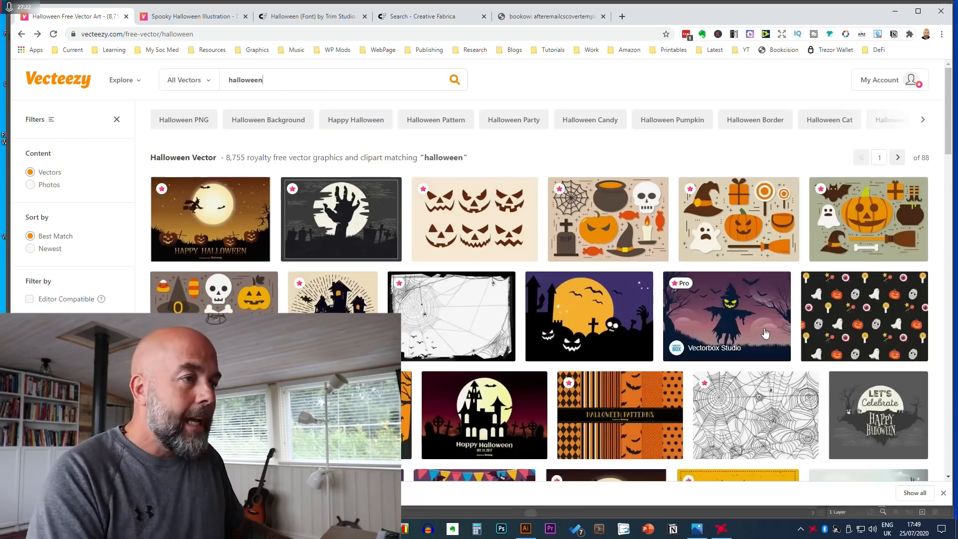
Browse Vecteezy's halloween vector results for more artwork and view the black-and-white haunted-house background with glowing pumpkins
{"action": "scroll", "coordinate": [762, 329], "scroll_direction": "down", "scroll_amount": 10}
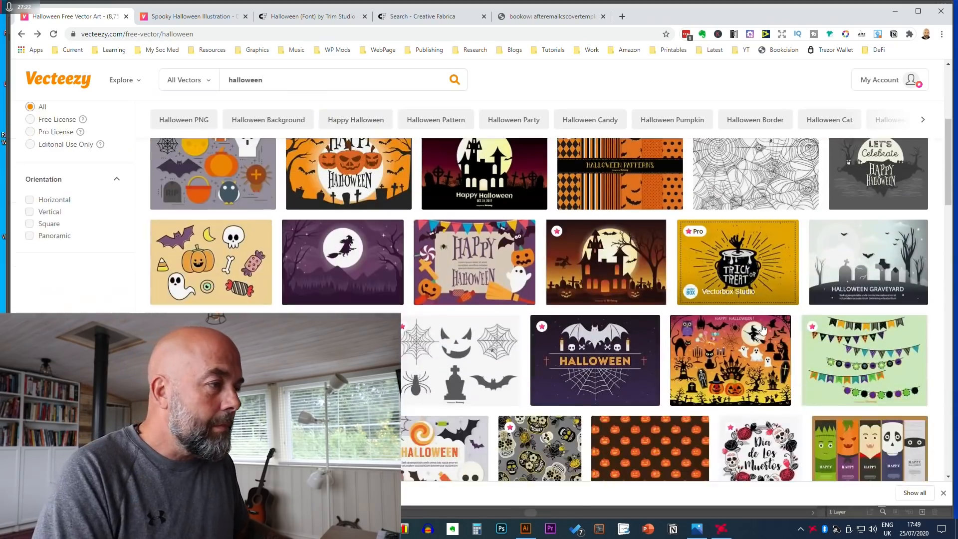
{"action": "scroll", "coordinate": [762, 329], "scroll_direction": "down", "scroll_amount": 10}
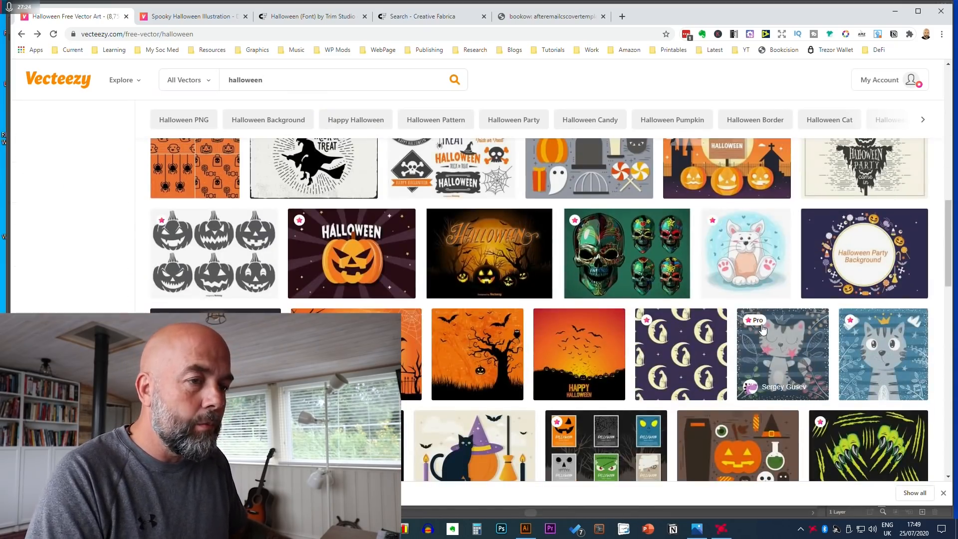
{"action": "scroll", "coordinate": [717, 332], "scroll_direction": "down", "scroll_amount": 10}
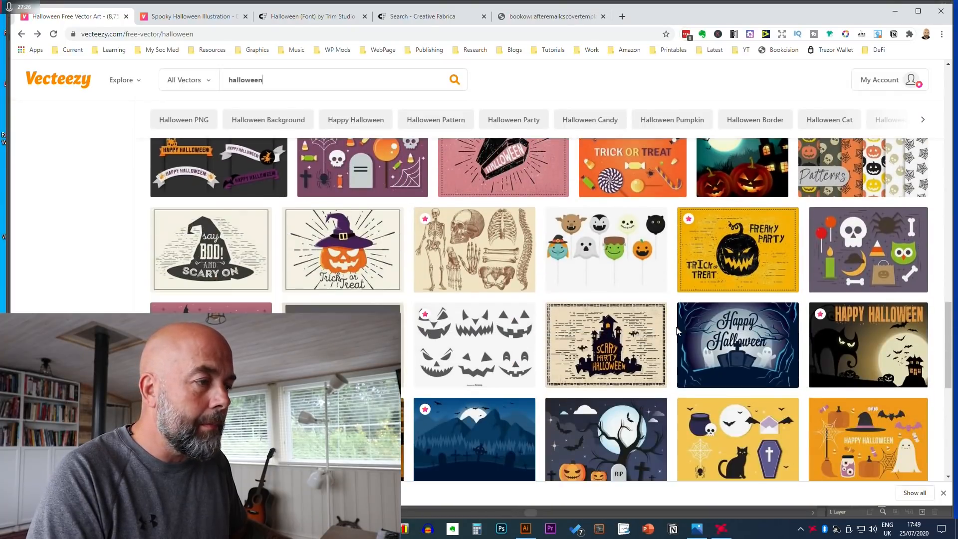
{"action": "scroll", "coordinate": [677, 331], "scroll_direction": "up", "scroll_amount": 2}
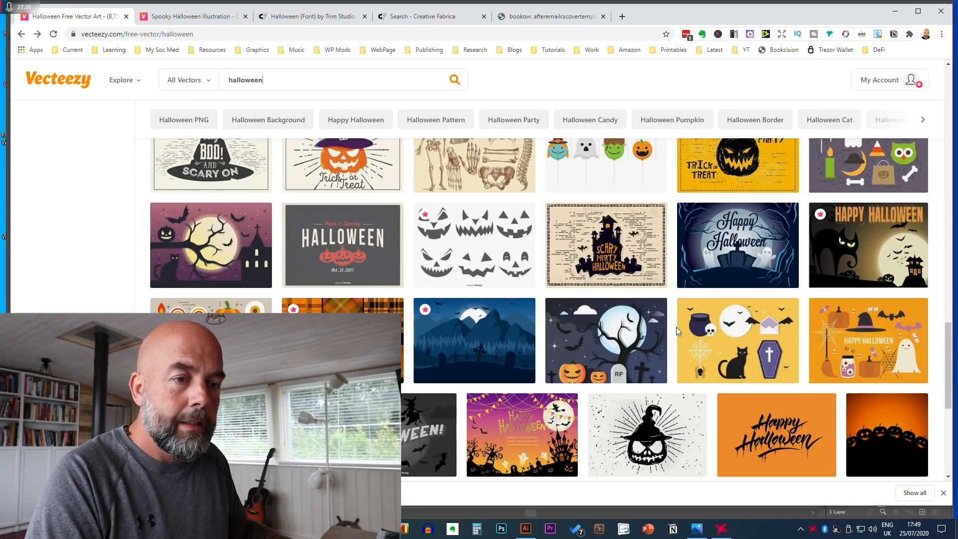
{"action": "scroll", "coordinate": [676, 328], "scroll_direction": "down", "scroll_amount": 1}
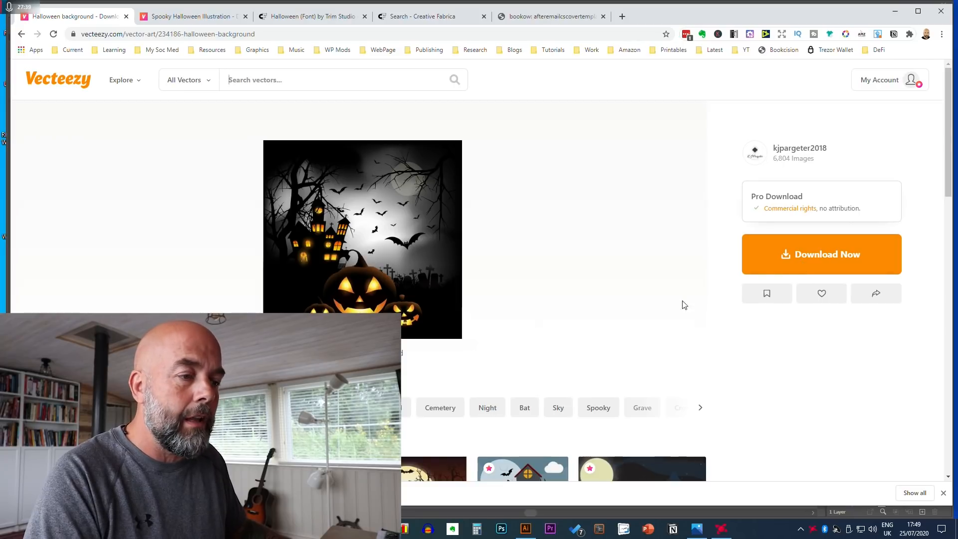
Switch to Illustrator and copy the three jack-o'-lanterns from the halloween background 2108 file
{"action": "left_click", "coordinate": [526, 528]}
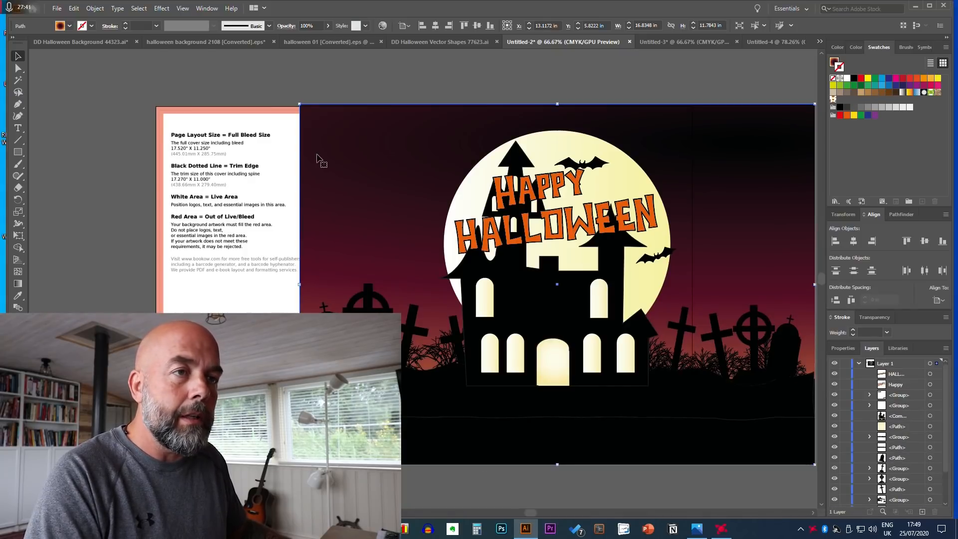
{"action": "left_click", "coordinate": [198, 41]}
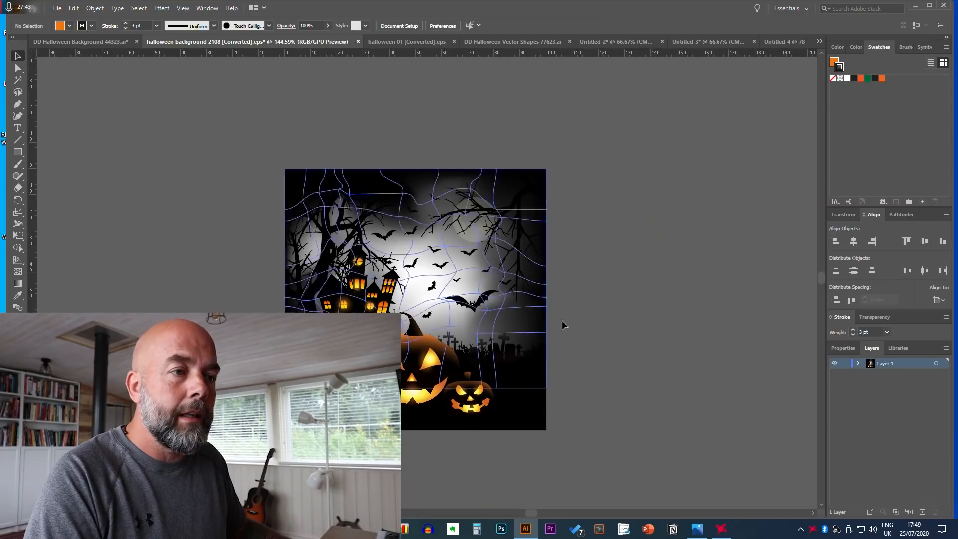
{"action": "left_click", "coordinate": [417, 377]}
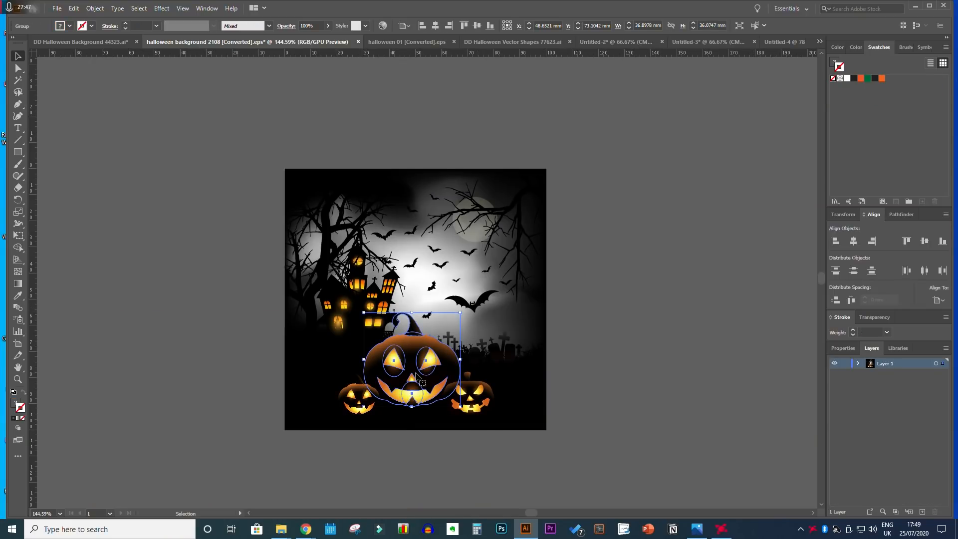
{"action": "left_click", "coordinate": [359, 397], "text": "shift"}
{"action": "left_click", "coordinate": [487, 402], "text": "shift"}
{"action": "key", "text": "a"}
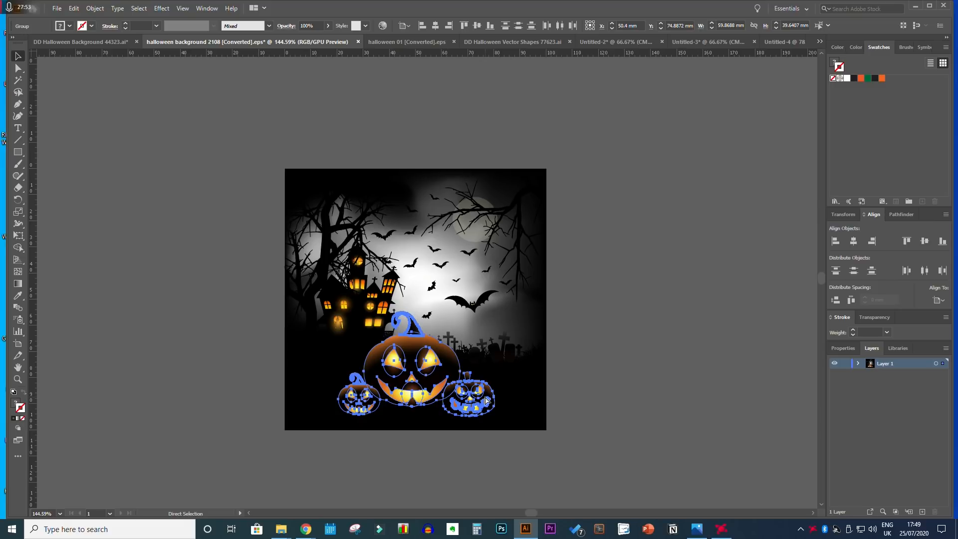
{"action": "key", "text": "v"}
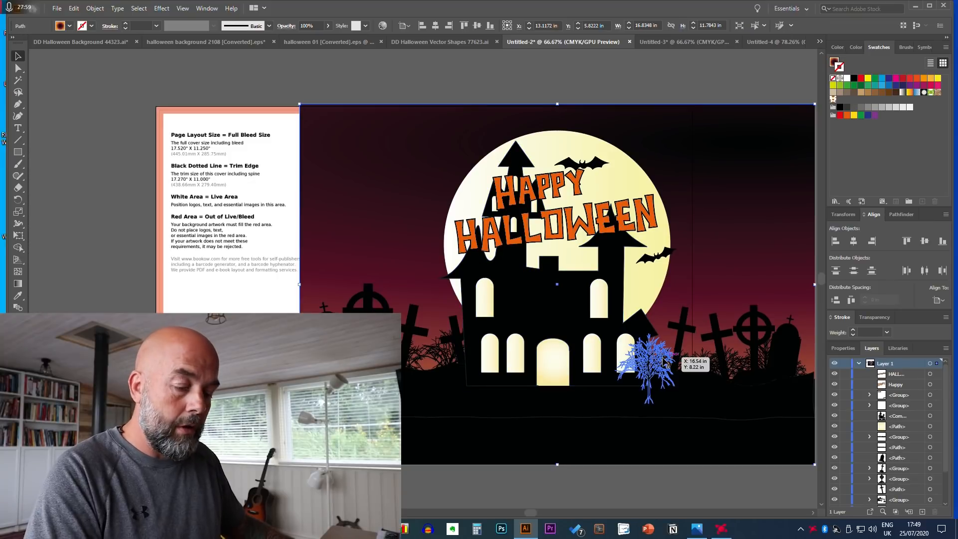
Paste the three pumpkins into the Untitled-2 cover, enlarge them and place them in front of the haunted house
{"action": "key", "text": "ctrl+v"}
{"action": "left_click_drag", "start_coordinate": [453, 302], "coordinate": [673, 405]}
{"action": "left_click_drag", "start_coordinate": [612, 362], "coordinate": [574, 349]}
Enlarge the small pumpkin on the right of the group and tilt it slightly clockwise
{"action": "left_click", "coordinate": [619, 392]}
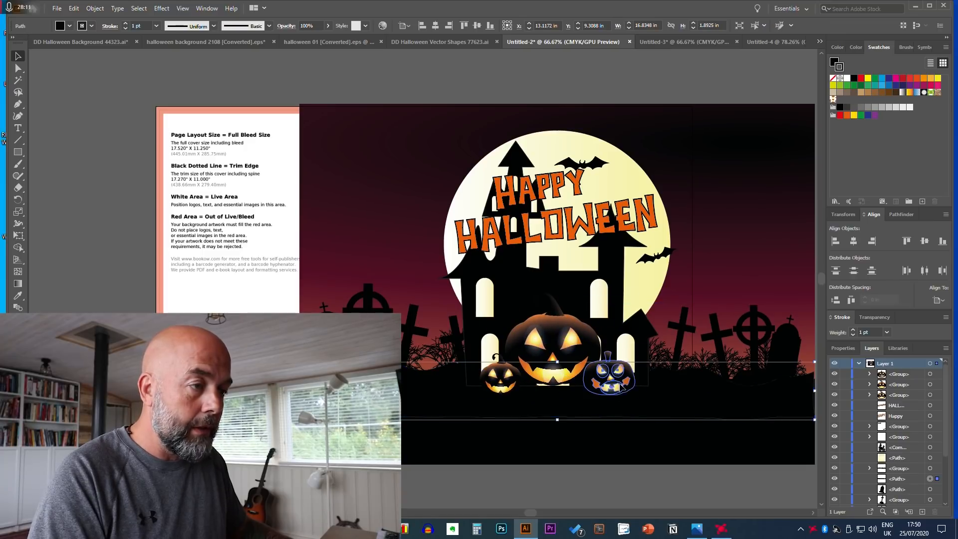
{"action": "left_click", "coordinate": [620, 386]}
{"action": "left_click_drag", "start_coordinate": [634, 393], "coordinate": [658, 392]}
{"action": "left_click_drag", "start_coordinate": [652, 334], "coordinate": [664, 346]}
Enlarge the small pumpkin on the left to about 1.6 x 1.53 in and tilt it slightly counterclockwise
{"action": "left_click", "coordinate": [492, 381]}
{"action": "left_click_drag", "start_coordinate": [493, 382], "coordinate": [463, 402]}
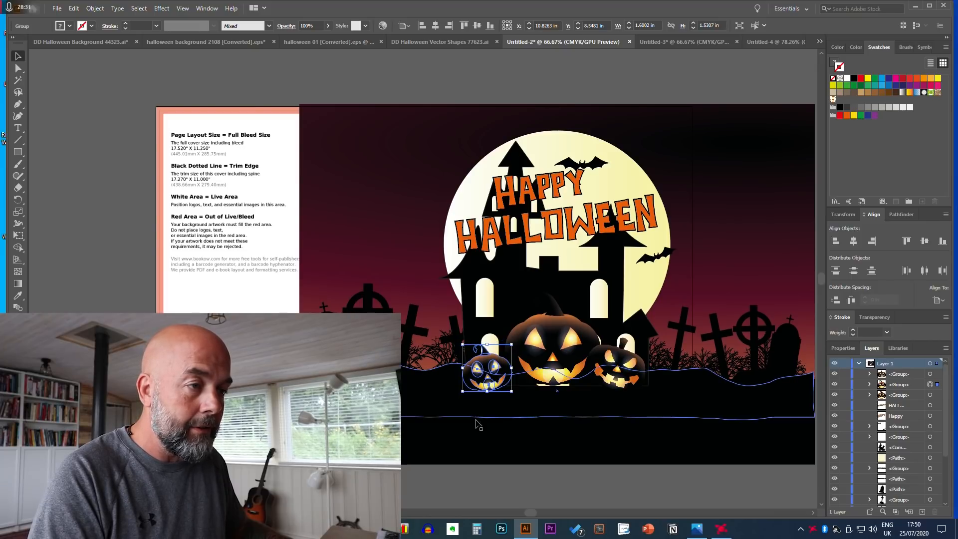
{"action": "left_click_drag", "start_coordinate": [513, 344], "coordinate": [494, 365]}
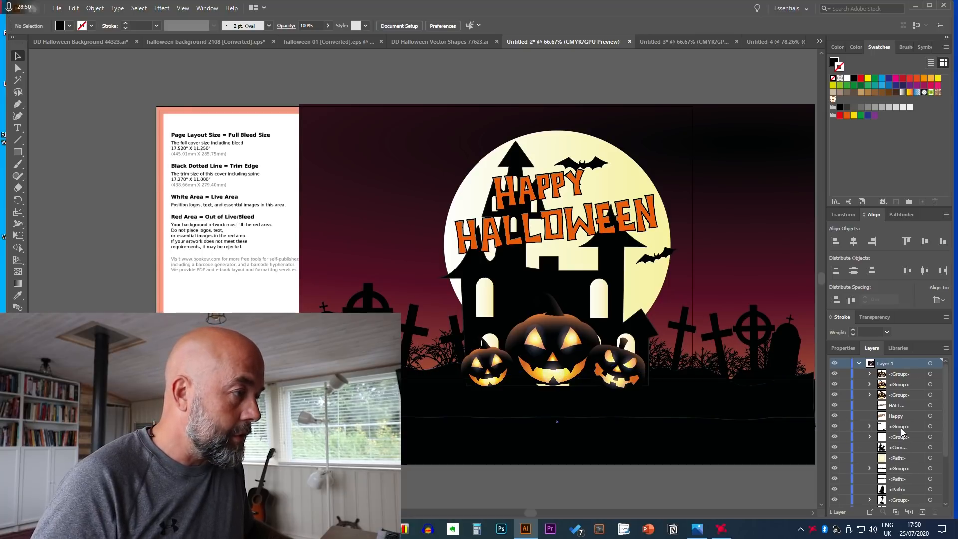
Move the cover template image to the top of Layer 1's stacking order, above the artwork and title
{"action": "scroll", "coordinate": [887, 432], "scroll_direction": "down", "scroll_amount": 1}
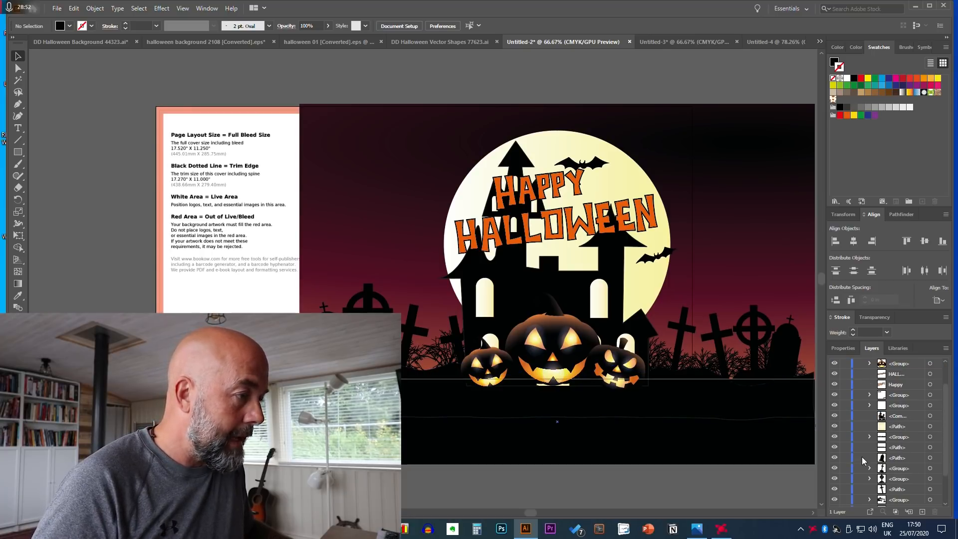
{"action": "scroll", "coordinate": [865, 452], "scroll_direction": "down", "scroll_amount": 1}
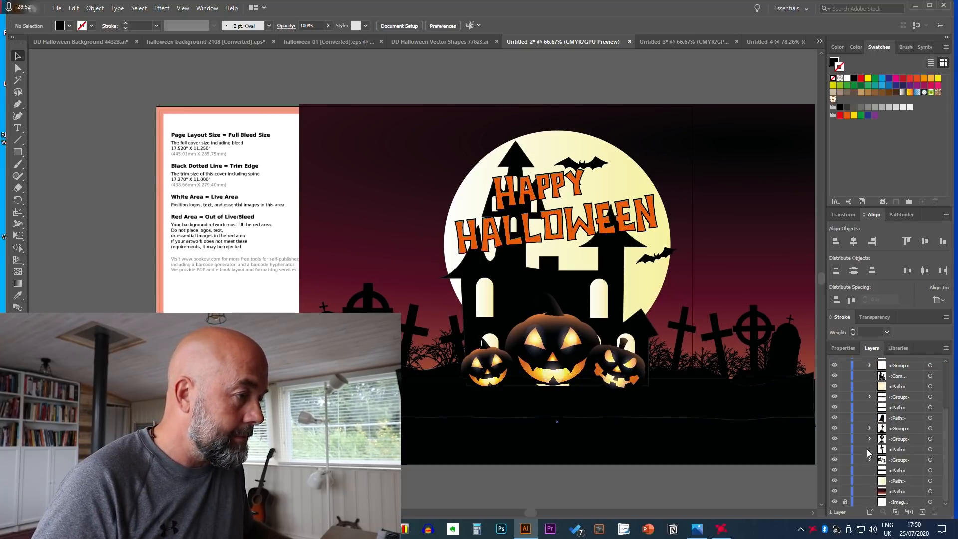
{"action": "left_click", "coordinate": [846, 502]}
{"action": "left_click_drag", "start_coordinate": [889, 501], "coordinate": [900, 370]}
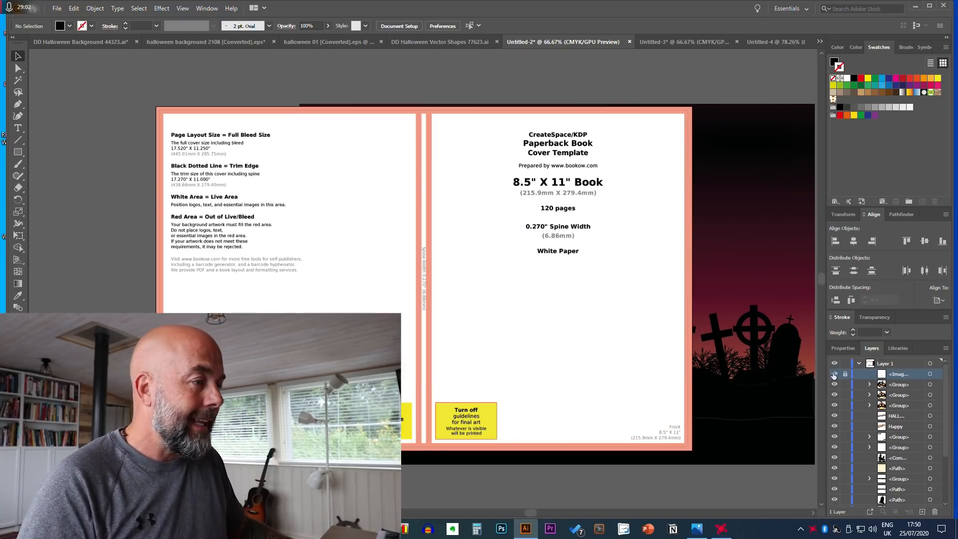
Unlock and select the cover template image and set its opacity to 70%
{"action": "left_click", "coordinate": [882, 317]}
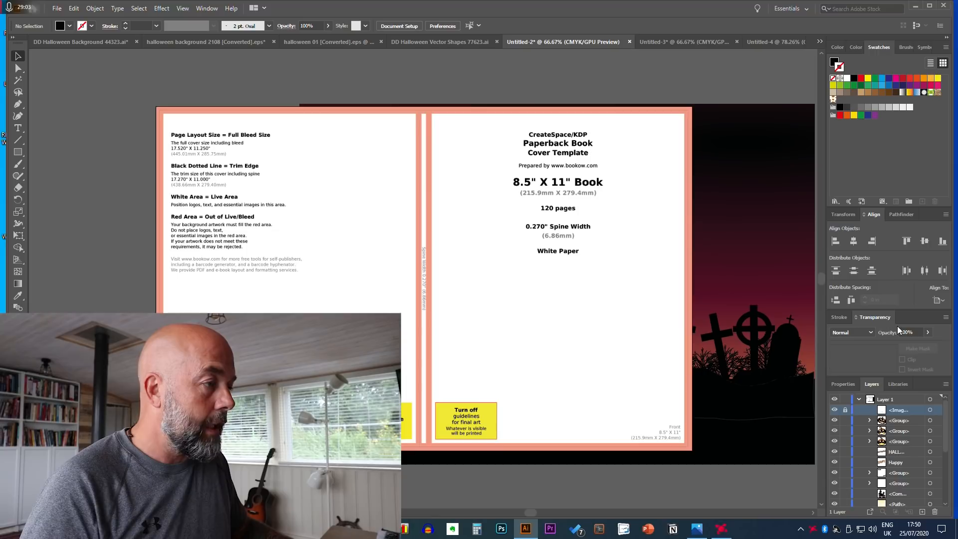
{"action": "left_click", "coordinate": [928, 333]}
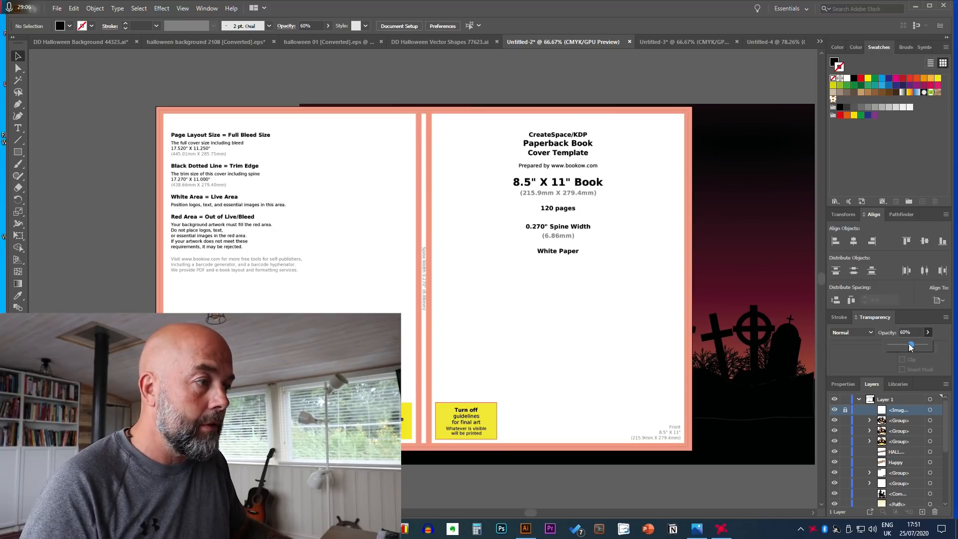
{"action": "left_click", "coordinate": [619, 369]}
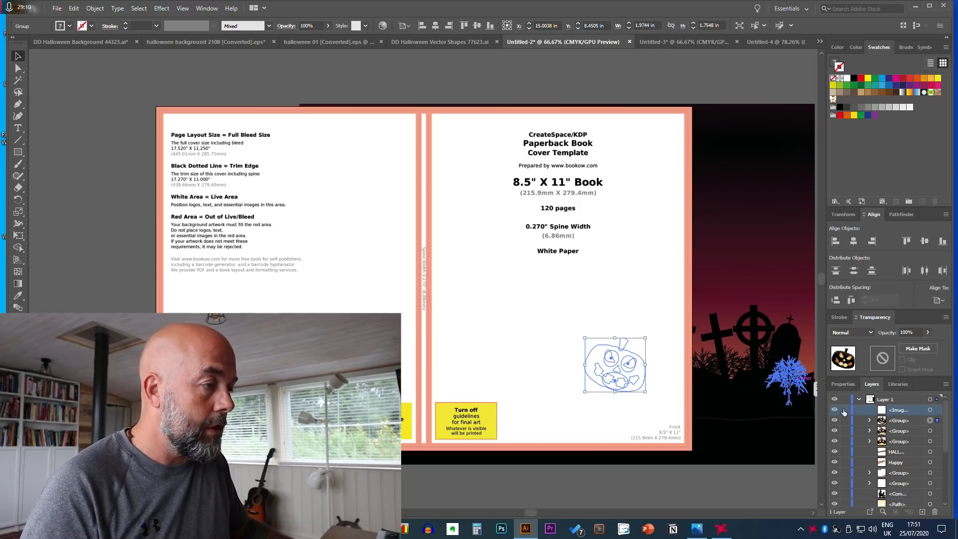
{"action": "left_click", "coordinate": [279, 227]}
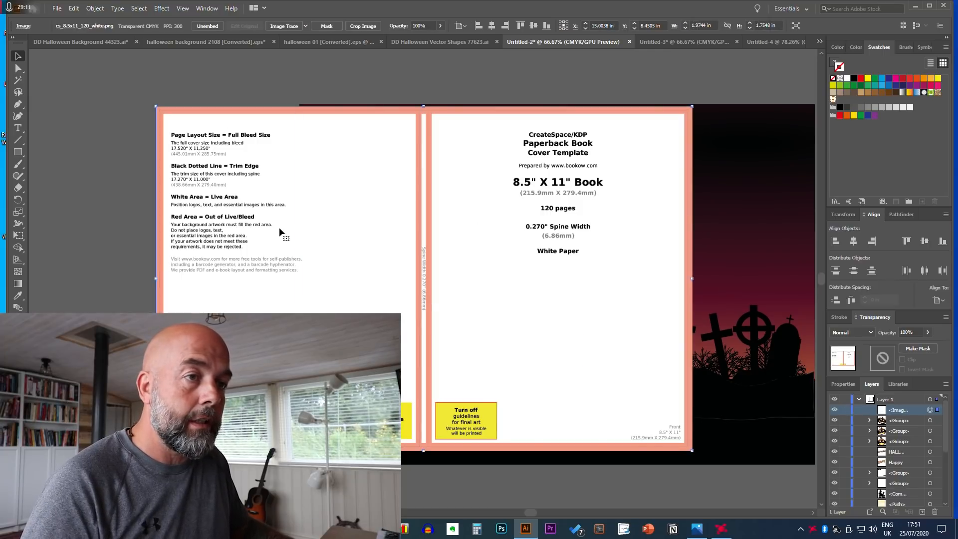
{"action": "left_click", "coordinate": [929, 333]}
{"action": "left_click_drag", "start_coordinate": [905, 346], "coordinate": [915, 345]}
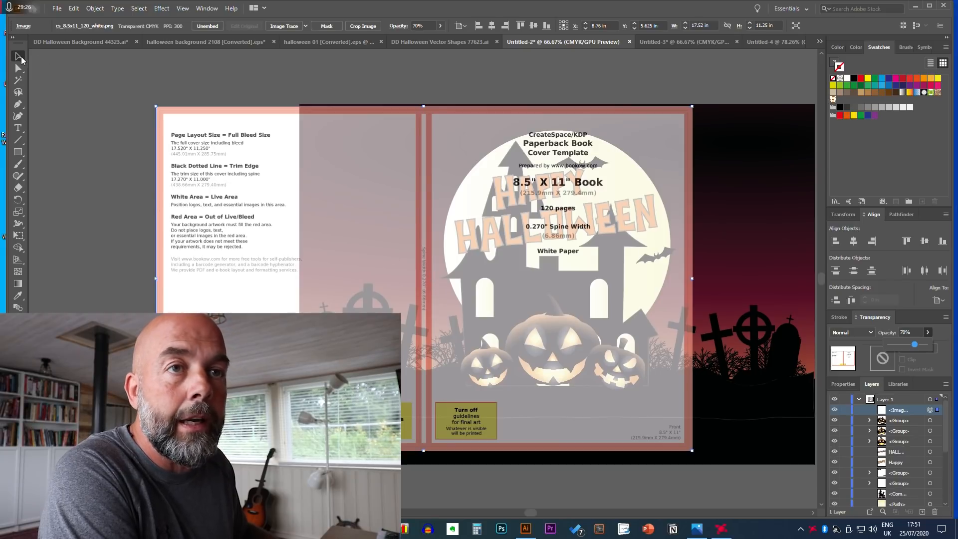
Draw a black rectangle 11.25 in tall over the template's back cover, narrowing it to about 8.51 in wide to leave the spine uncovered
{"action": "left_click", "coordinate": [18, 153]}
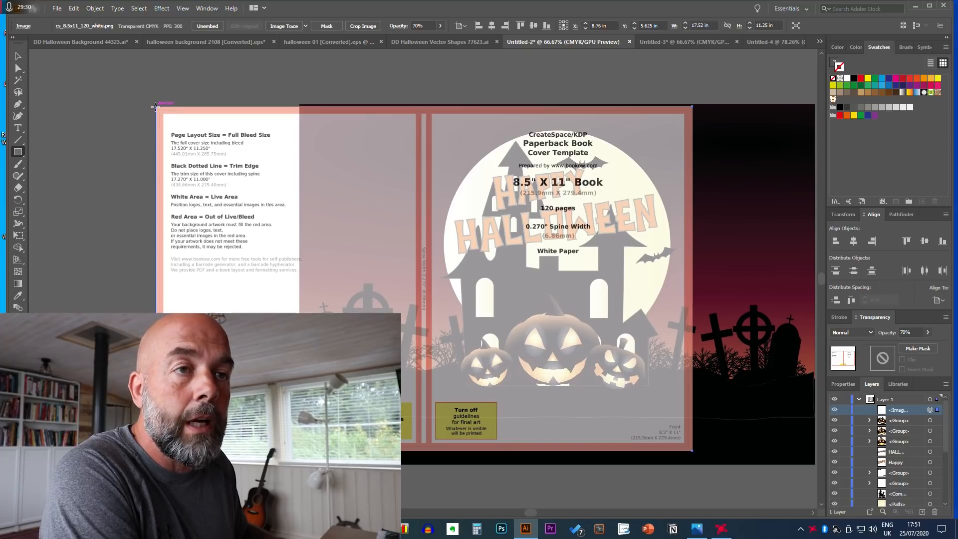
{"action": "left_click_drag", "start_coordinate": [156, 105], "coordinate": [428, 451]}
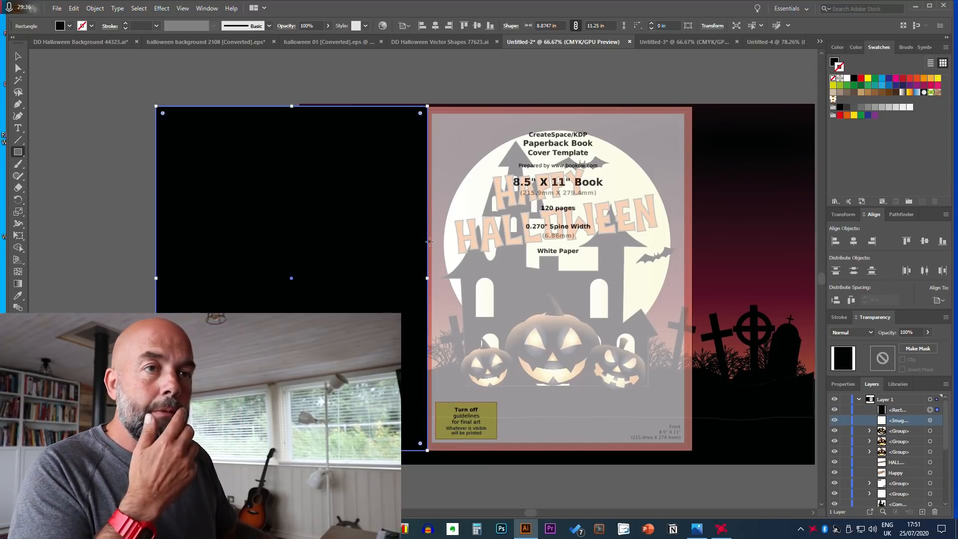
{"action": "key", "text": "v"}
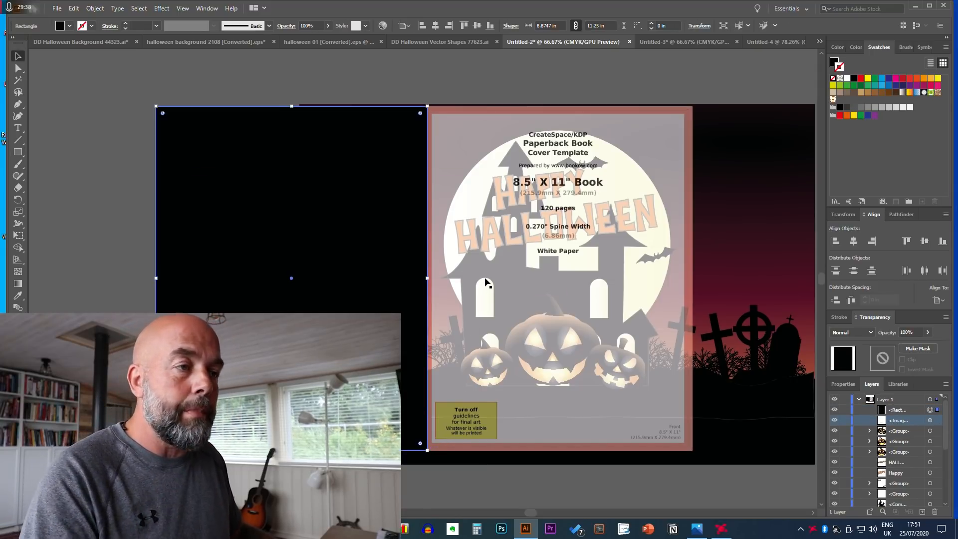
{"action": "key", "text": "ctrl+equal"}
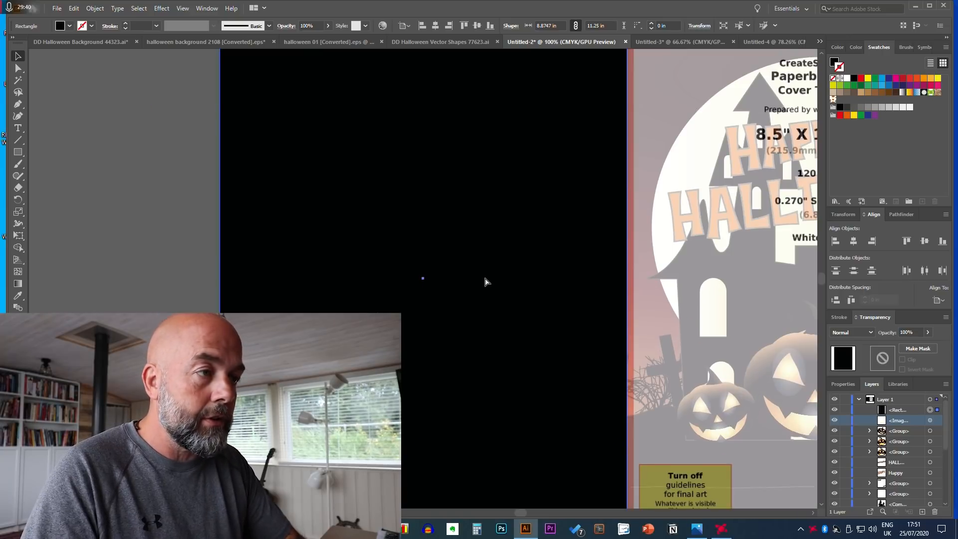
{"action": "key", "text": "ctrl+equal"}
{"action": "key", "text": "ctrl+equal"}
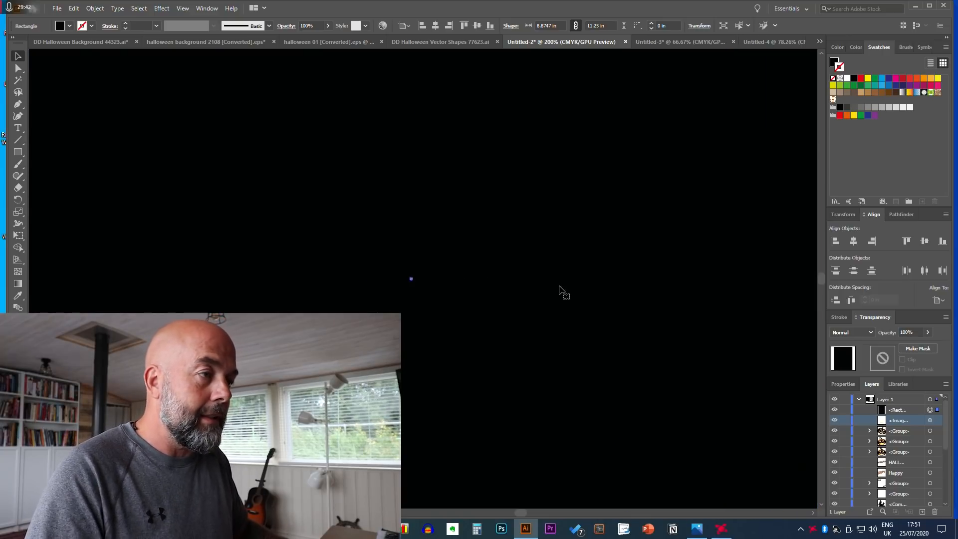
{"action": "scroll", "coordinate": [559, 288], "scroll_direction": "right", "scroll_amount": 8}
{"action": "mouse_move", "coordinate": [459, 279]}
{"action": "left_mouse_down"}
{"action": "mouse_move", "coordinate": [425, 278]}
{"action": "mouse_move", "coordinate": [463, 283]}
{"action": "left_mouse_up"}
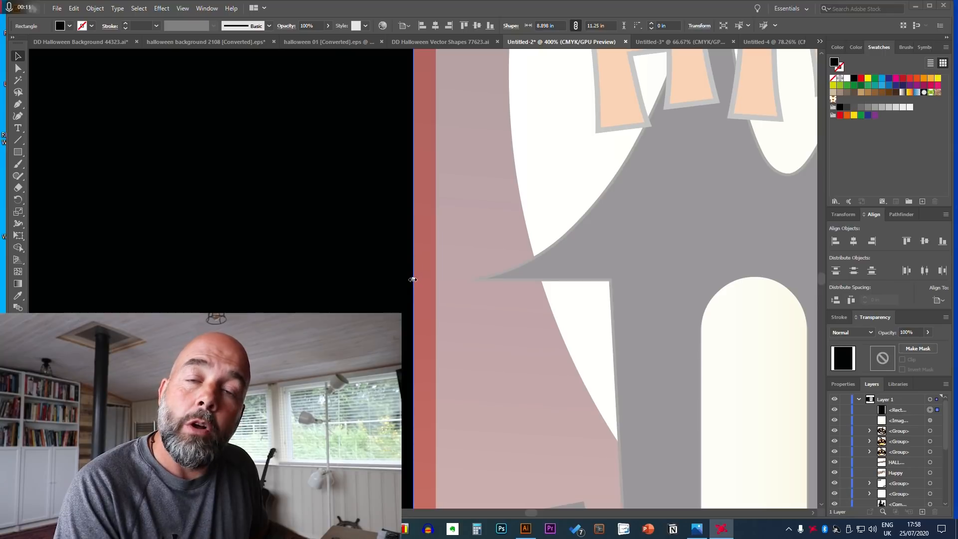
{"action": "left_click_drag", "start_coordinate": [413, 280], "coordinate": [342, 280]}
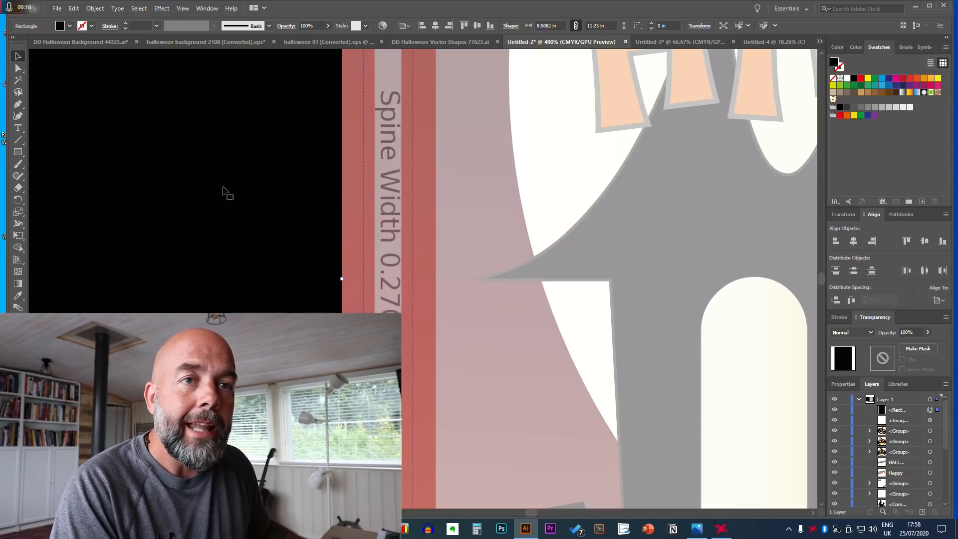
Add the text HALLOWEEN COLORING BOOK in 12 pt Futura-Bold beside the spine and color it white
{"action": "left_click", "coordinate": [19, 129]}
{"action": "left_click", "coordinate": [456, 156]}
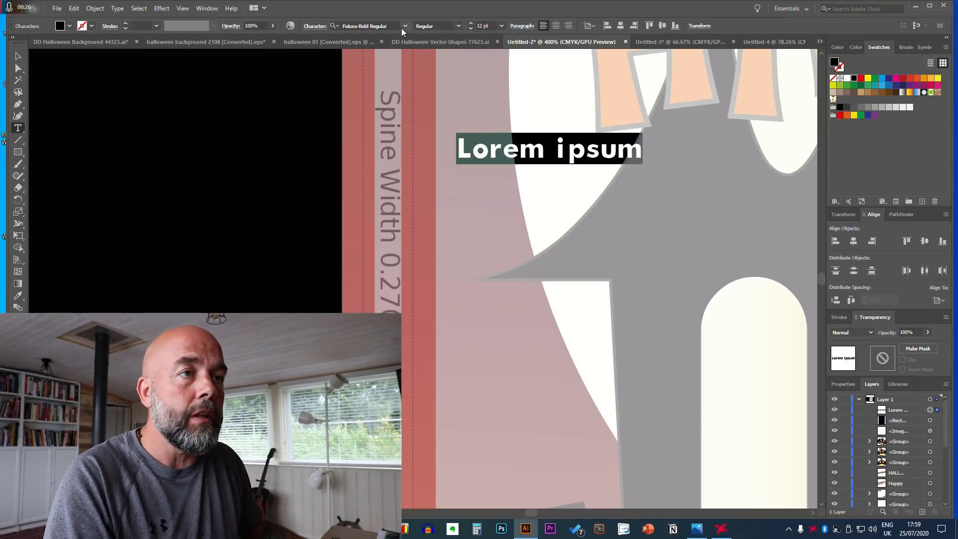
{"action": "triple_click", "coordinate": [536, 149]}
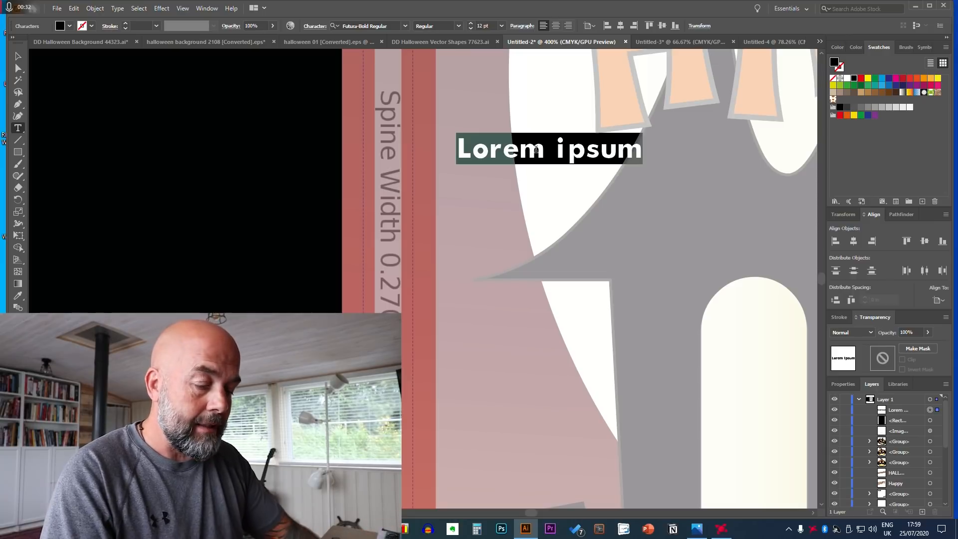
{"action": "type", "text": "HALLOWEEN"}
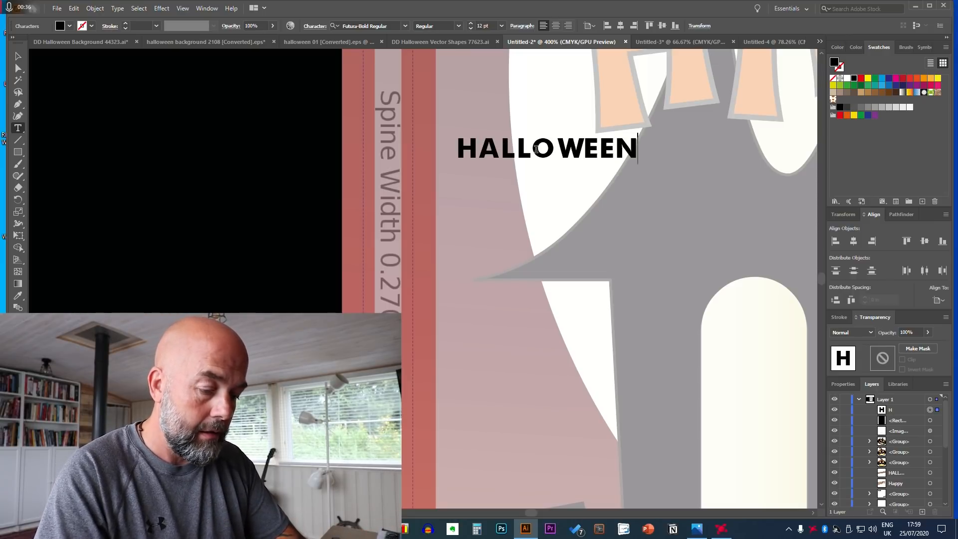
{"action": "type", "text": " COLORING B"}
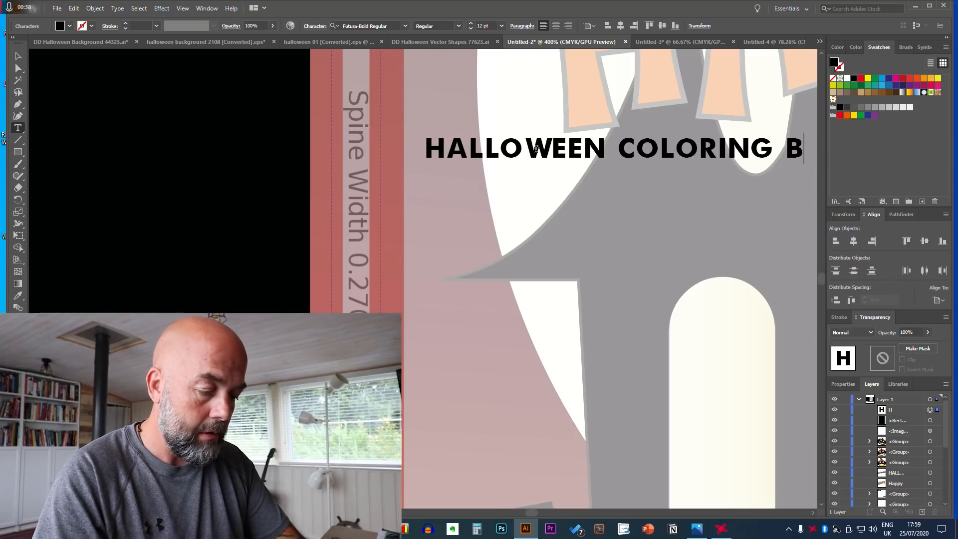
{"action": "type", "text": "OOK"}
{"action": "key", "text": "Escape"}
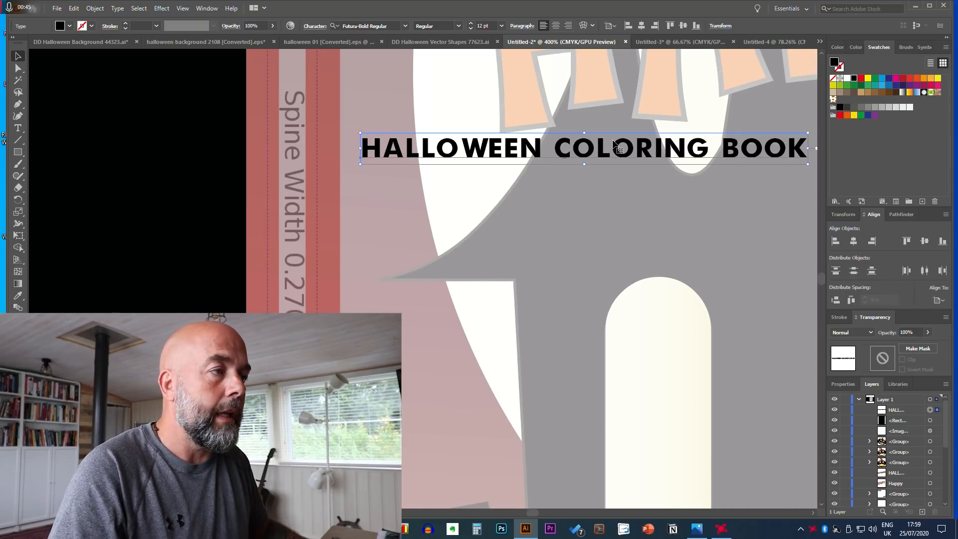
{"action": "left_click", "coordinate": [847, 79]}
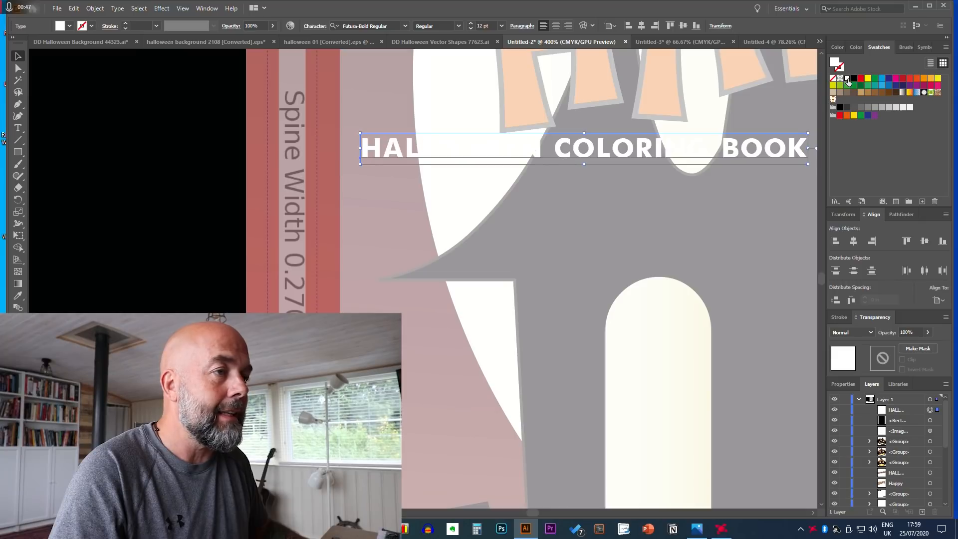
{"action": "left_click_drag", "start_coordinate": [657, 151], "coordinate": [618, 184]}
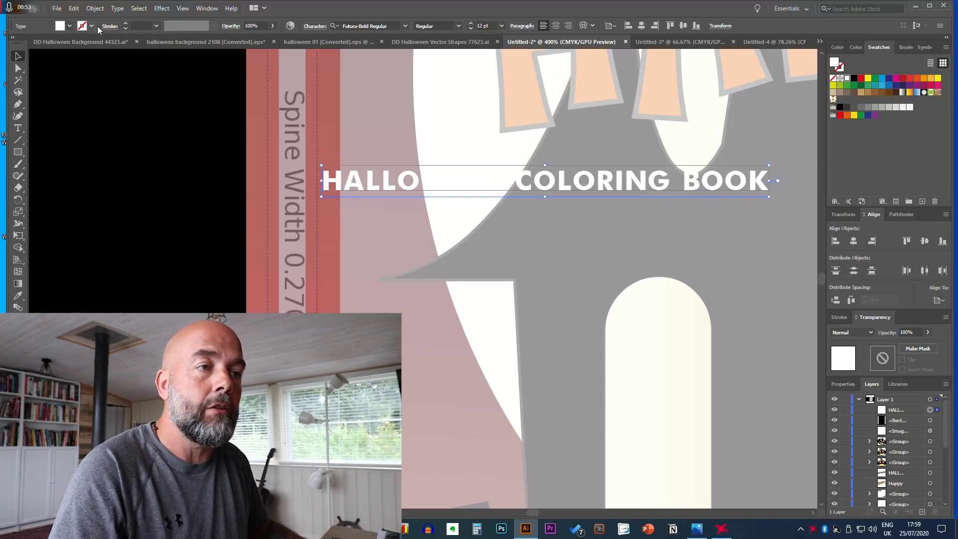
Rotate the HALLOWEEN COLORING BOOK text by -90° and position it centered across the width of the spine
{"action": "left_click", "coordinate": [94, 8]}
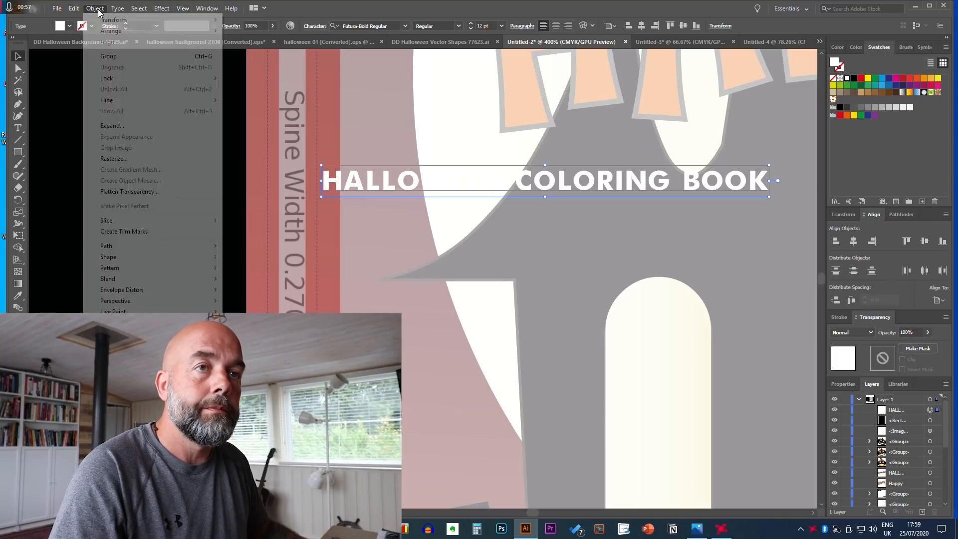
{"action": "left_click", "coordinate": [114, 15]}
{"action": "mouse_move", "coordinate": [95, 9]}
{"action": "mouse_move", "coordinate": [119, 20]}
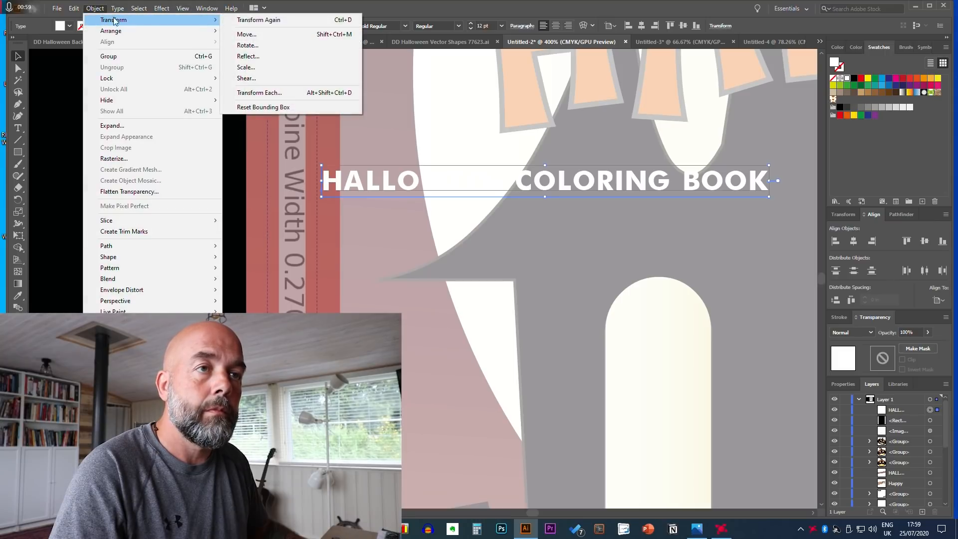
{"action": "left_click", "coordinate": [242, 46]}
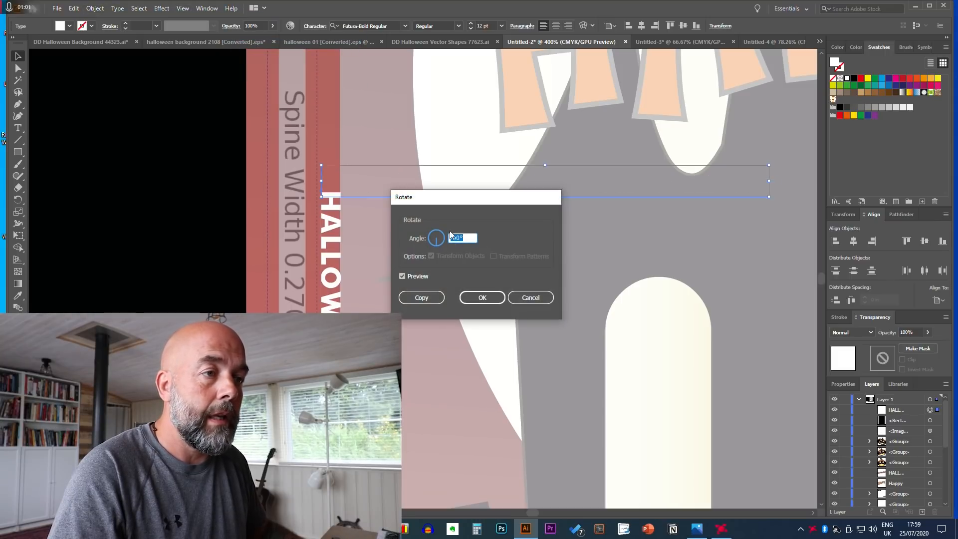
{"action": "left_click", "coordinate": [403, 277]}
{"action": "left_click", "coordinate": [403, 277]}
{"action": "left_click", "coordinate": [403, 277]}
{"action": "left_click", "coordinate": [403, 277]}
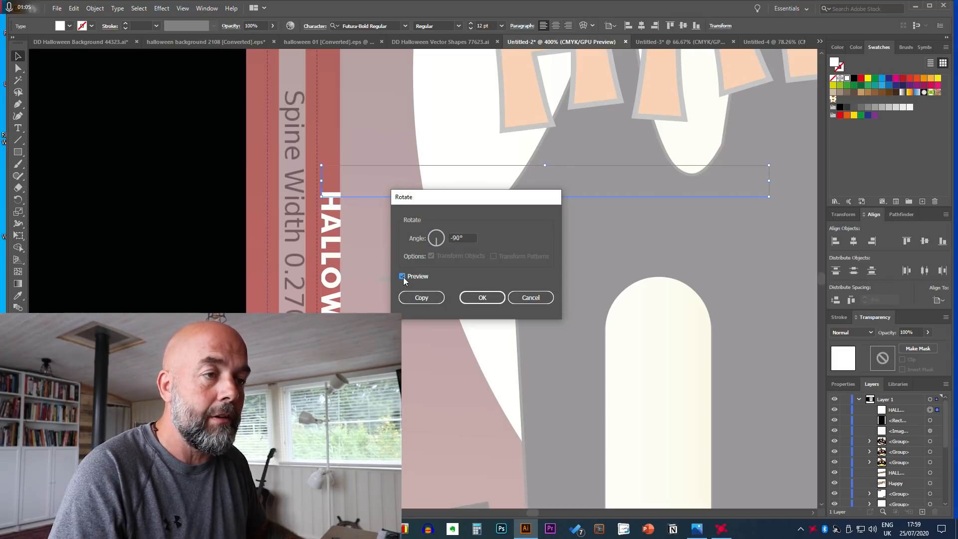
{"action": "left_click", "coordinate": [482, 297]}
{"action": "left_click_drag", "start_coordinate": [335, 310], "coordinate": [293, 250]}
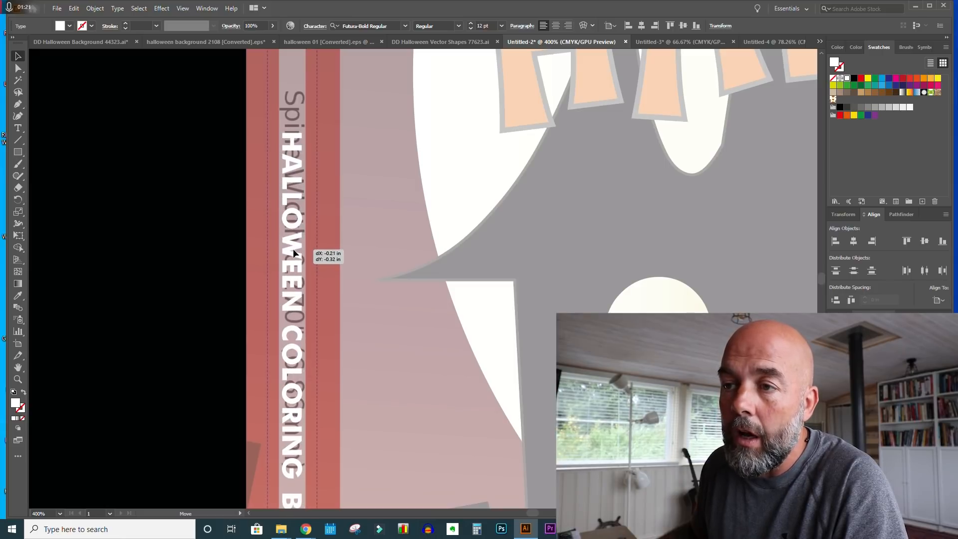
{"action": "left_click_drag", "start_coordinate": [292, 254], "coordinate": [293, 254]}
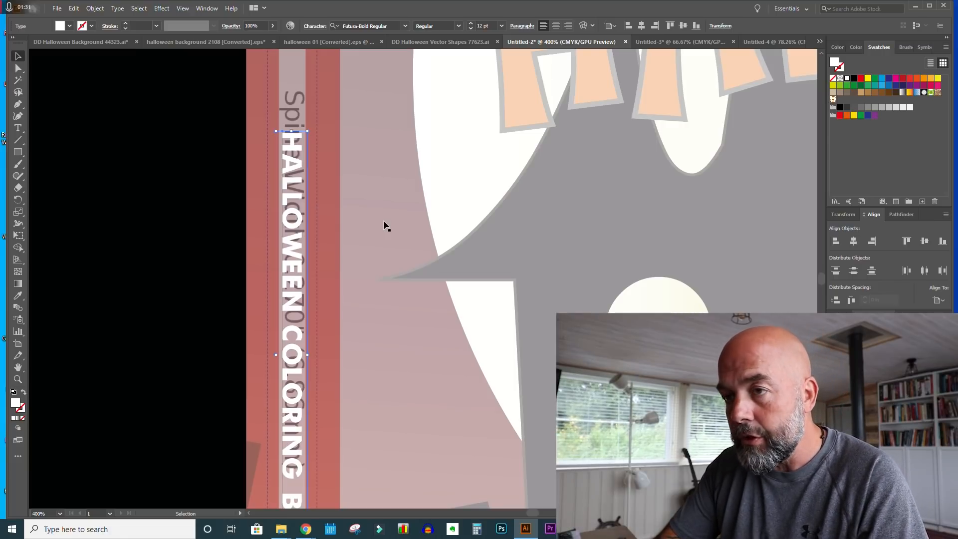
Check the spine title's placement against the whole cover and close up against the spine's fold lines
{"action": "key", "text": "ctrl+minus"}
{"action": "key", "text": "ctrl+minus"}
{"action": "key", "text": "ctrl+minus"}
{"action": "key", "text": "ctrl+minus"}
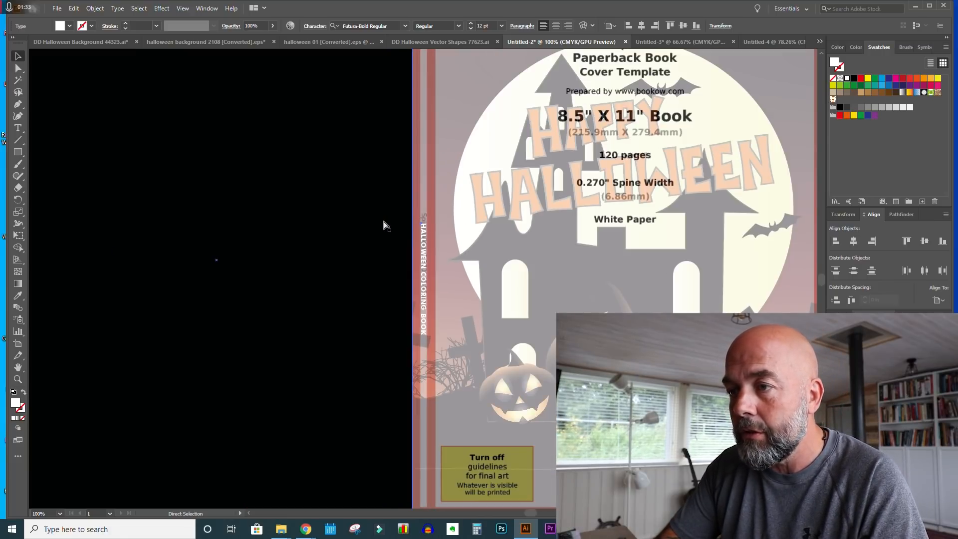
{"action": "key", "text": "ctrl+minus"}
{"action": "key", "text": "v"}
{"action": "left_click", "coordinate": [428, 248]}
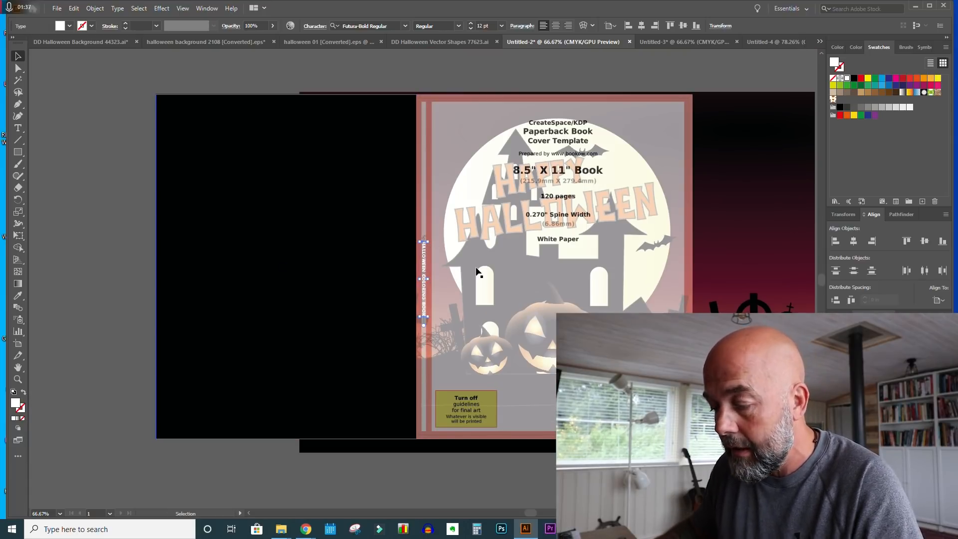
{"action": "key", "text": "ctrl+plus"}
{"action": "key", "text": "ctrl+plus"}
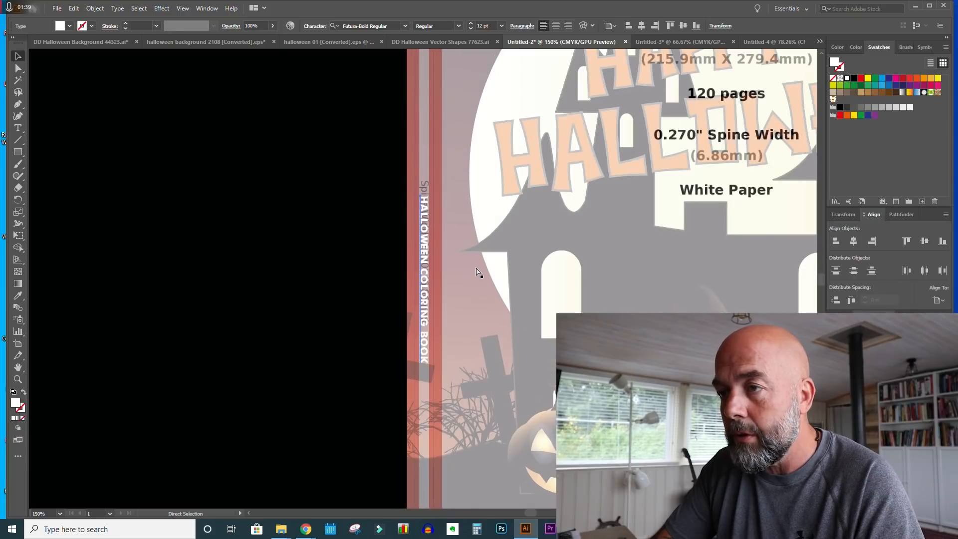
{"action": "key", "text": "ctrl+plus"}
{"action": "key", "text": "ctrl+plus"}
{"action": "key", "text": "ctrl+plus"}
{"action": "scroll", "coordinate": [477, 270], "scroll_direction": "up", "scroll_amount": 1}
{"action": "key", "text": "v"}
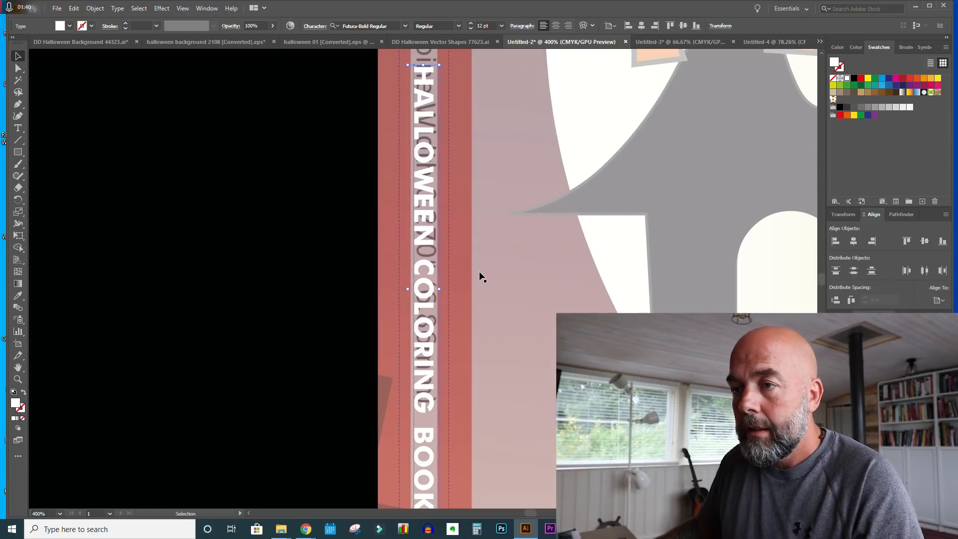
Widen the black back-cover rectangle to about 8.9 in so it covers the spine up to the front cover's fold line
{"action": "left_click", "coordinate": [321, 295]}
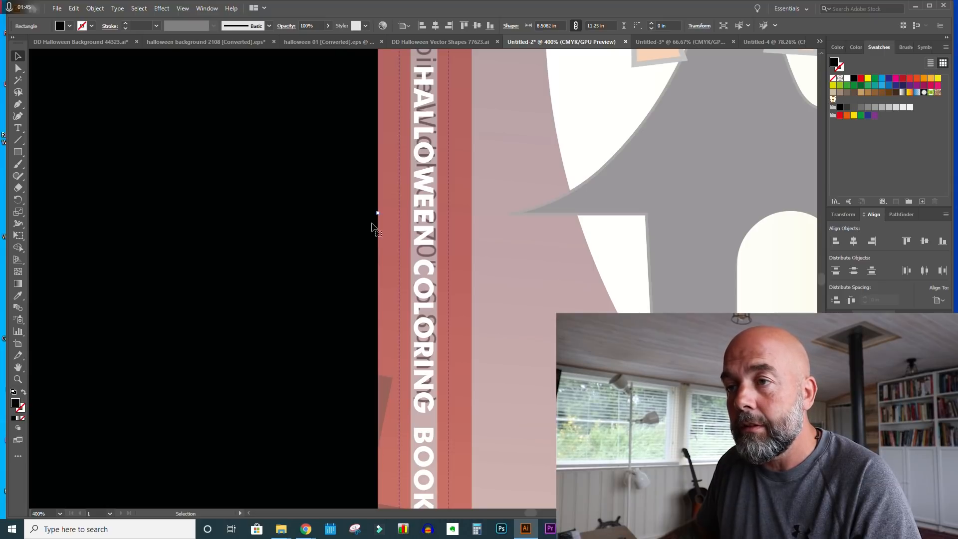
{"action": "left_click_drag", "start_coordinate": [379, 212], "coordinate": [450, 213]}
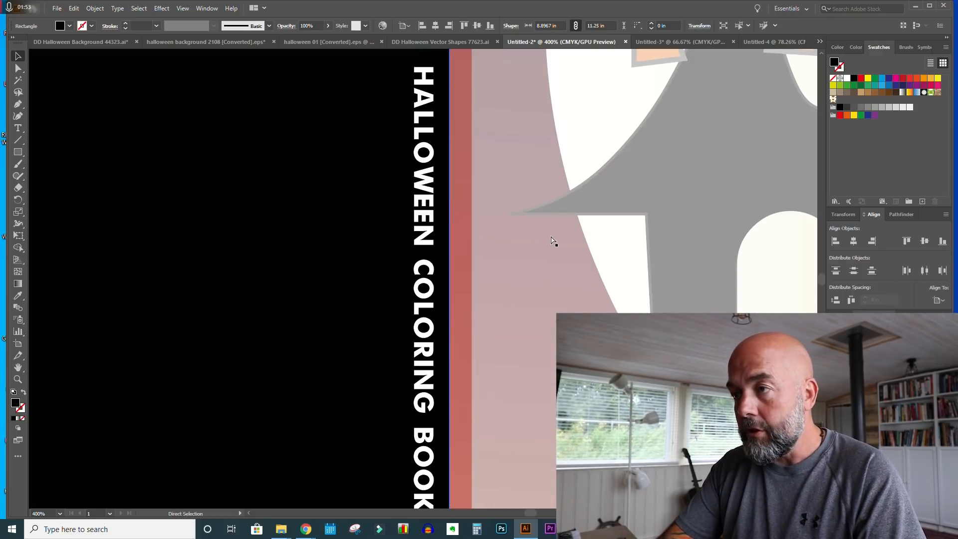
{"action": "key", "text": "ctrl+shift+bracketright"}
Hide the semi-transparent cover template over the artwork and clear the selection
{"action": "key", "text": "ctrl+minus"}
{"action": "key", "text": "ctrl+minus"}
{"action": "key", "text": "ctrl+minus"}
{"action": "key", "text": "ctrl+minus"}
{"action": "key", "text": "ctrl+minus"}
{"action": "key", "text": "ctrl+minus"}
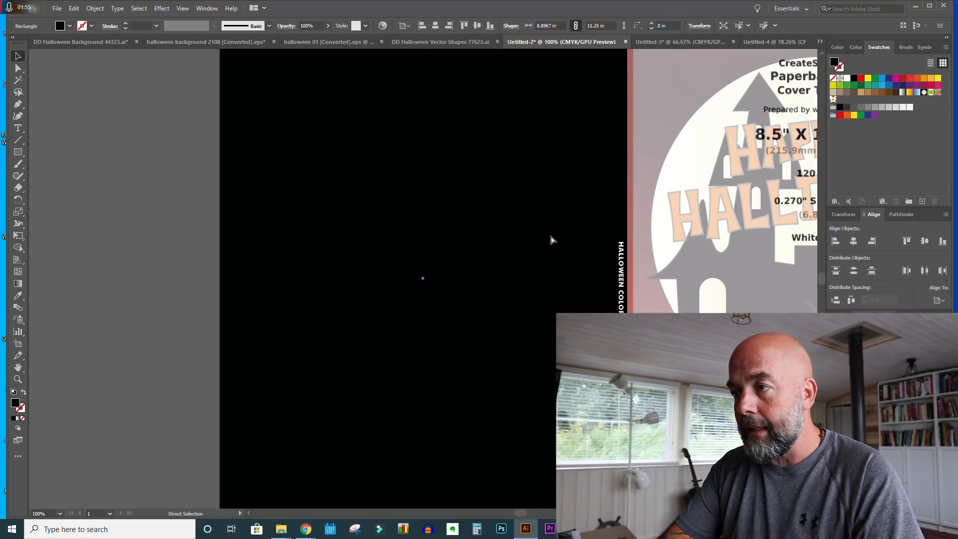
{"action": "key", "text": "ctrl+plus"}
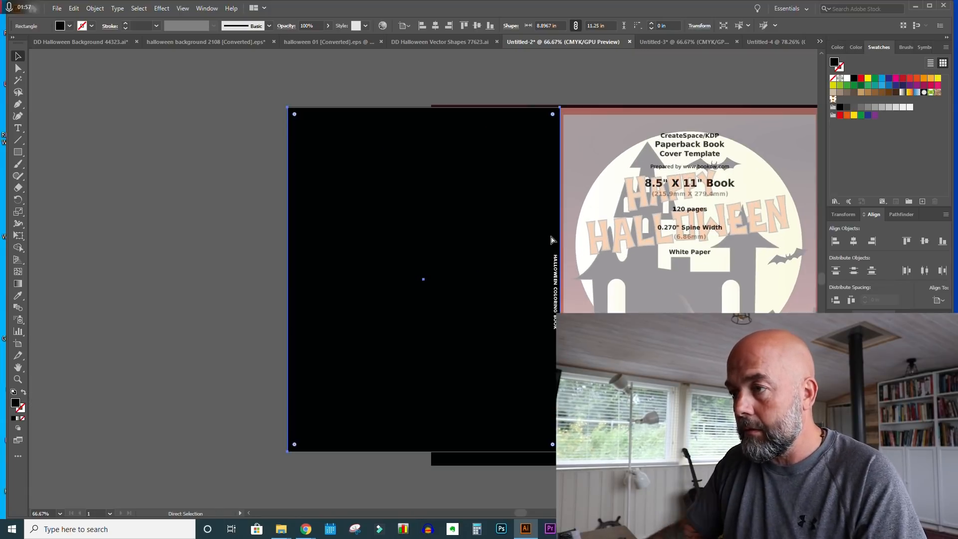
{"action": "scroll", "coordinate": [544, 232], "scroll_direction": "right", "scroll_amount": 2}
{"action": "scroll", "coordinate": [541, 232], "scroll_direction": "right", "scroll_amount": 6}
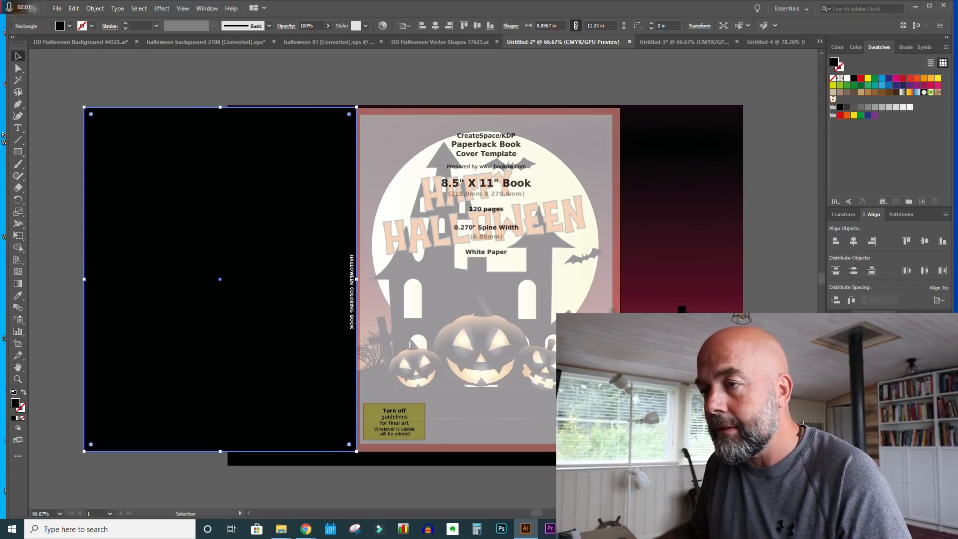
{"action": "key", "text": "ctrl+shift+w"}
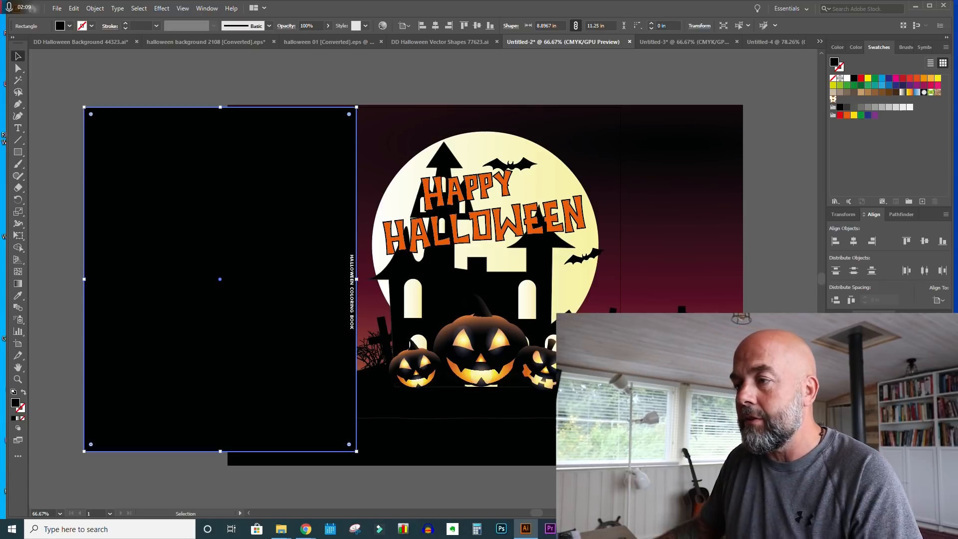
{"action": "key", "text": "ctrl+shift+a"}
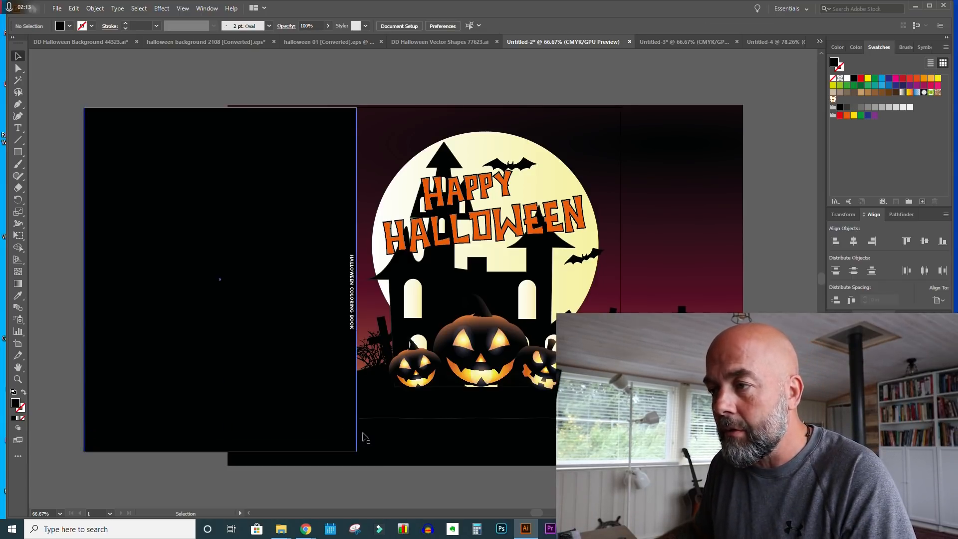
{"action": "left_click_drag", "start_coordinate": [311, 408], "coordinate": [454, 448]}
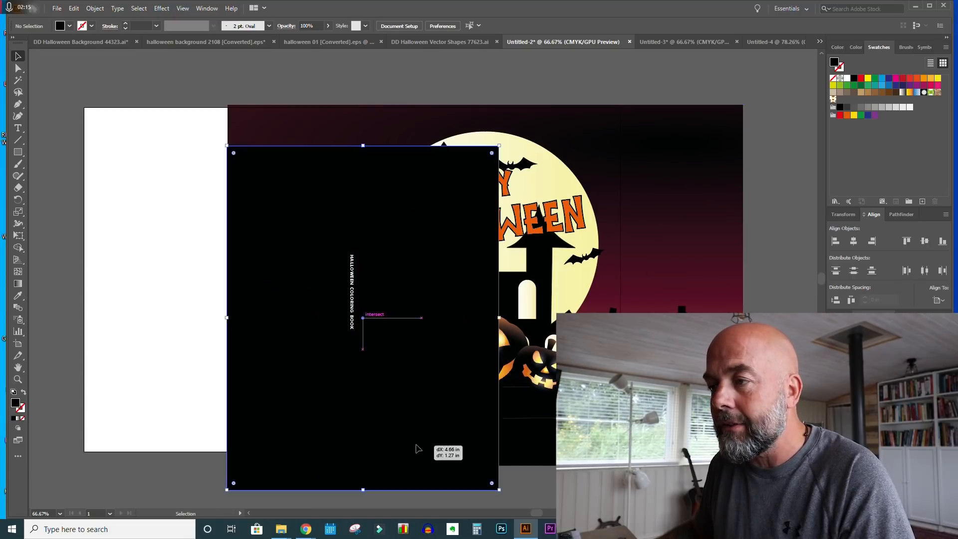
{"action": "key", "text": "ctrl+z"}
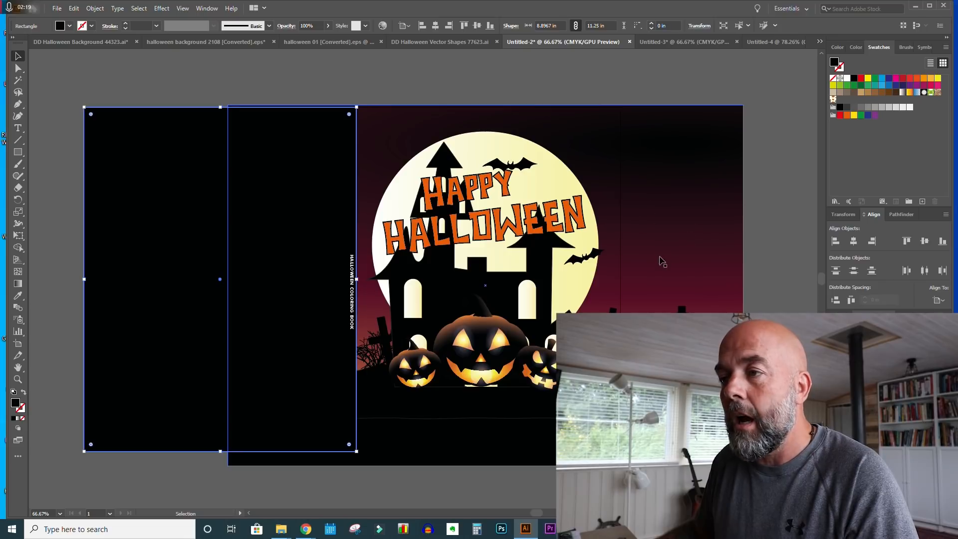
{"action": "left_click", "coordinate": [774, 216]}
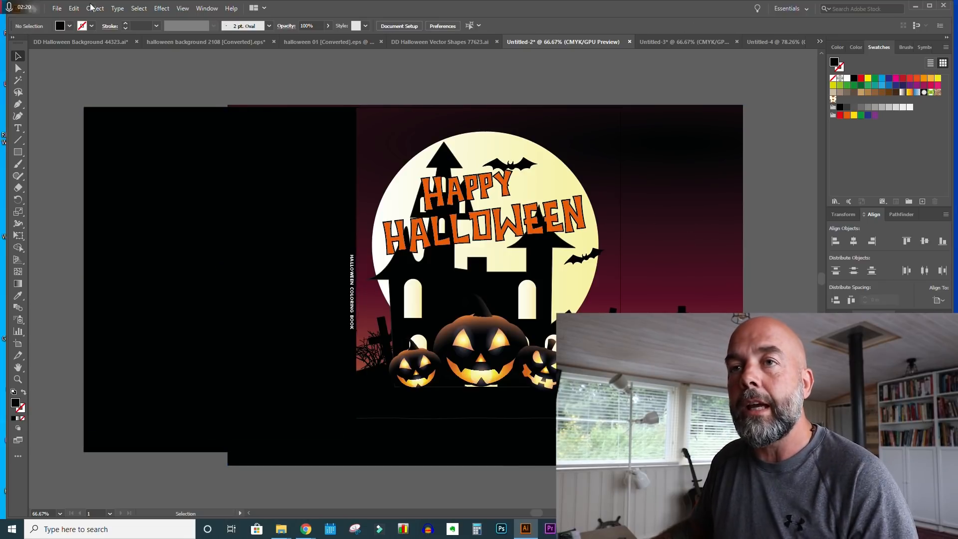
Set up an export of the cover as a PNG in the KDP Covers folder, named Halloween Cover
{"action": "left_click", "coordinate": [56, 9]}
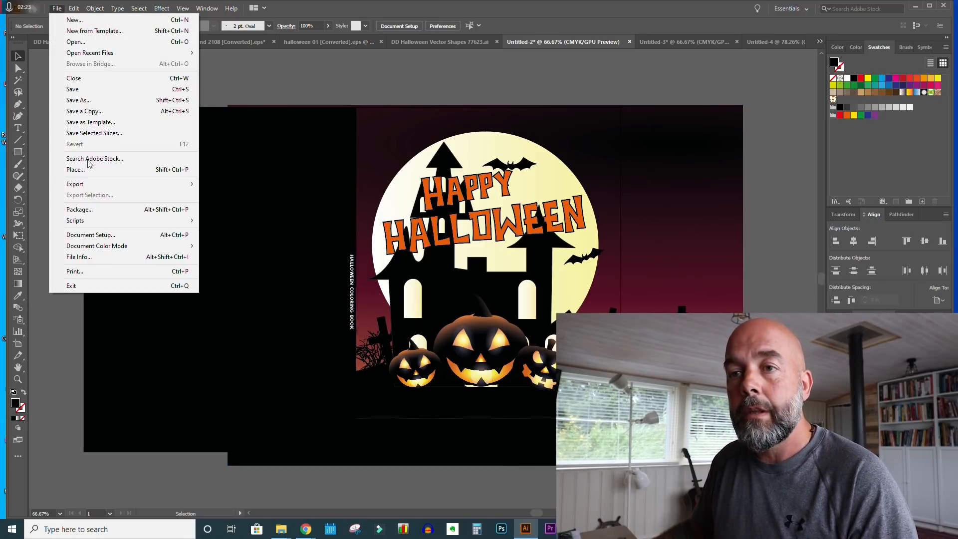
{"action": "mouse_move", "coordinate": [150, 186]}
{"action": "left_click", "coordinate": [220, 196]}
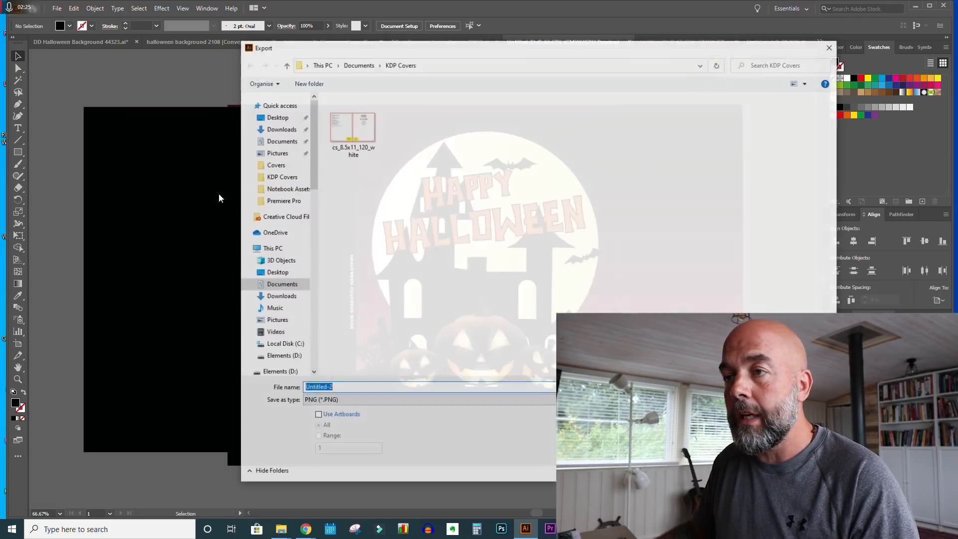
{"action": "left_click", "coordinate": [278, 181]}
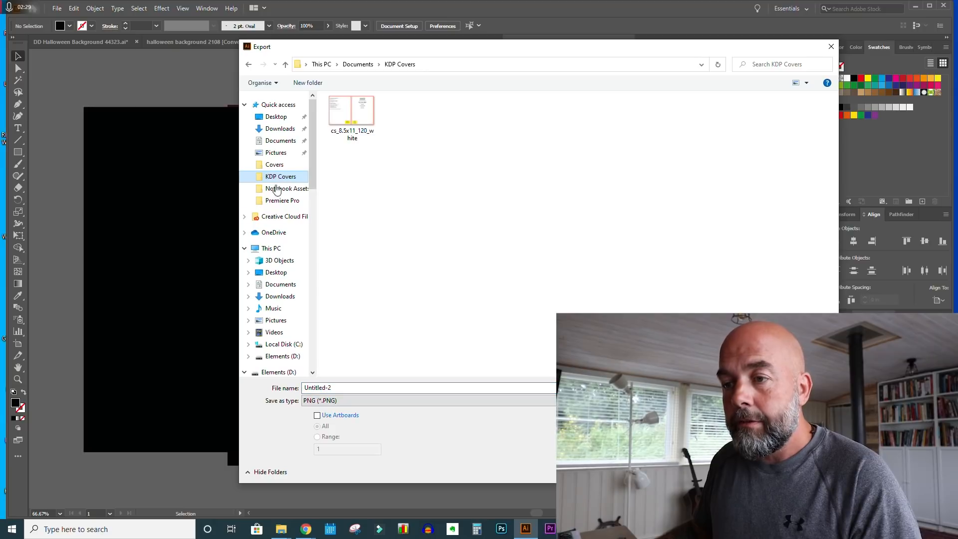
{"action": "left_click", "coordinate": [345, 388]}
{"action": "double_click", "coordinate": [345, 388]}
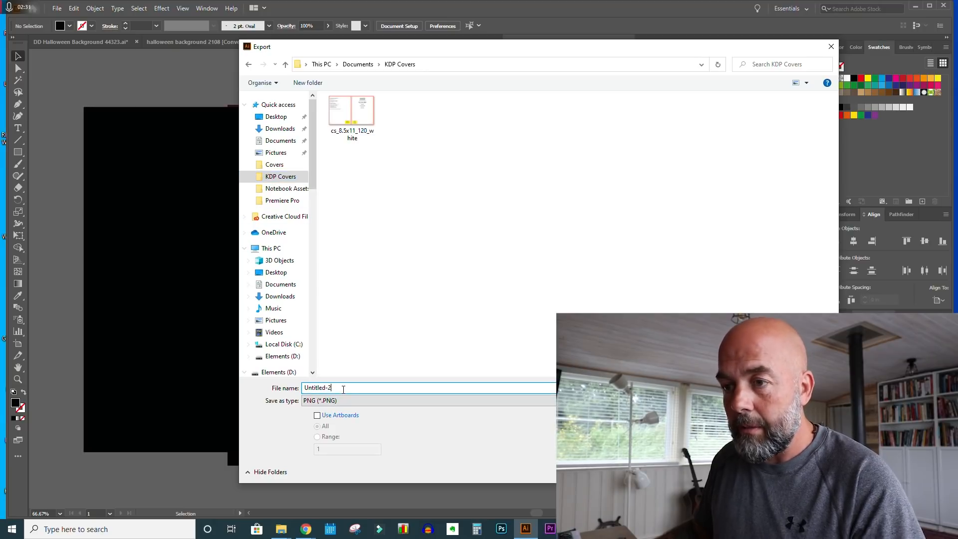
{"action": "left_click_drag", "start_coordinate": [344, 390], "coordinate": [303, 389]}
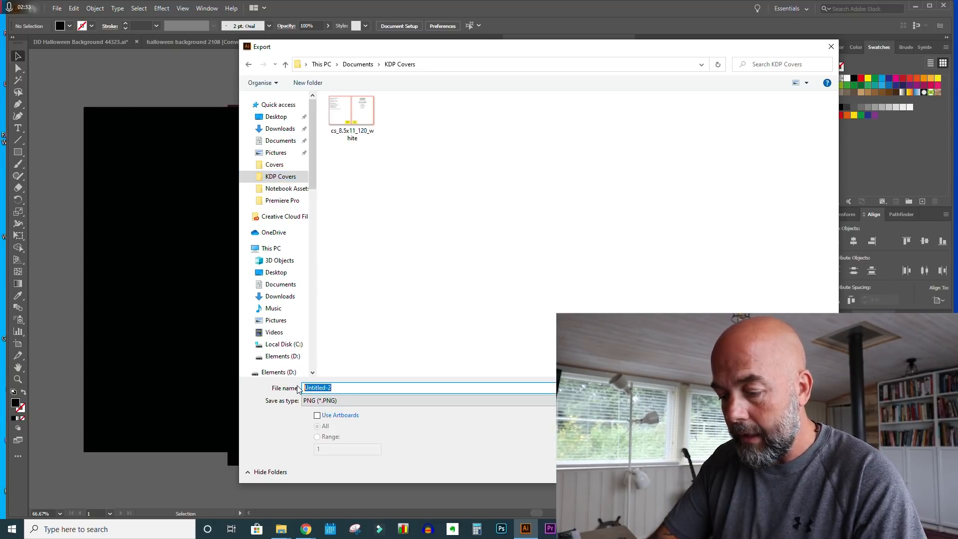
{"action": "type", "text": "Hallo"}
{"action": "type", "text": "wee"}
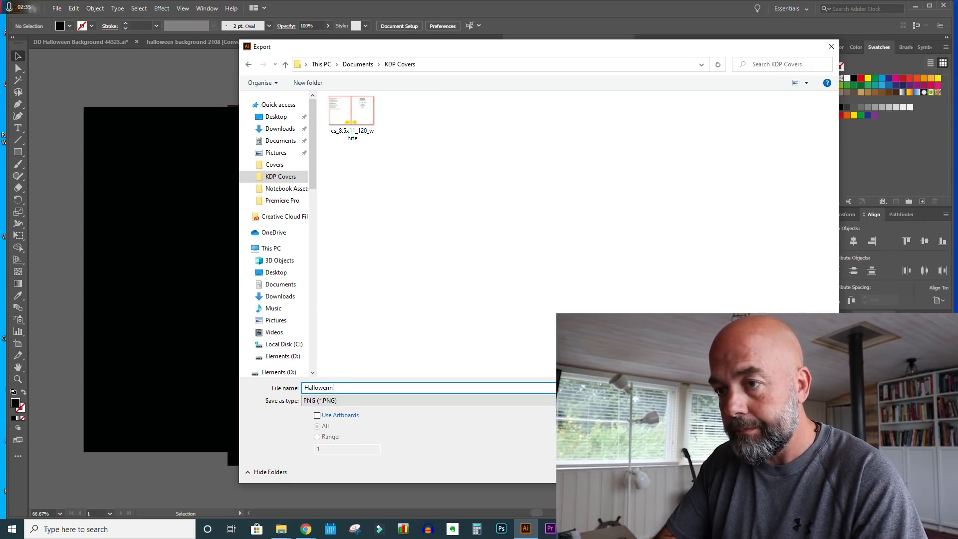
{"action": "type", "text": "n Cover"}
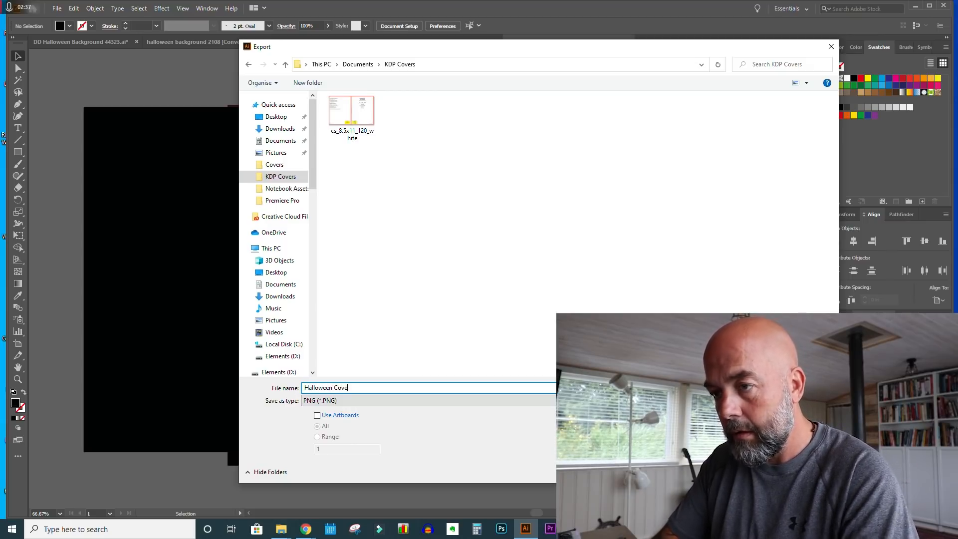
Restrict the export to the artboards, covering all of them, and export the PNG at High (300 ppi) resolution
{"action": "left_click", "coordinate": [317, 416]}
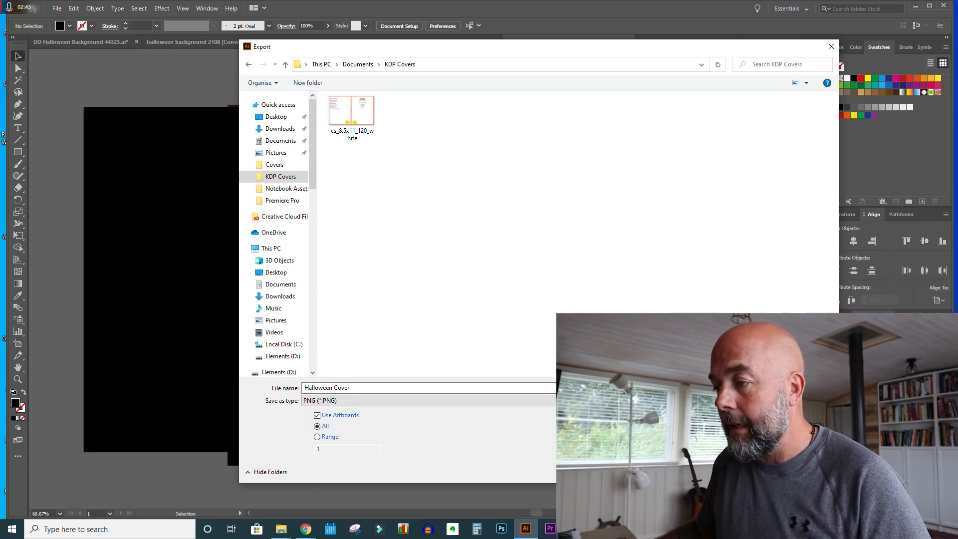
{"action": "key", "text": "Return"}
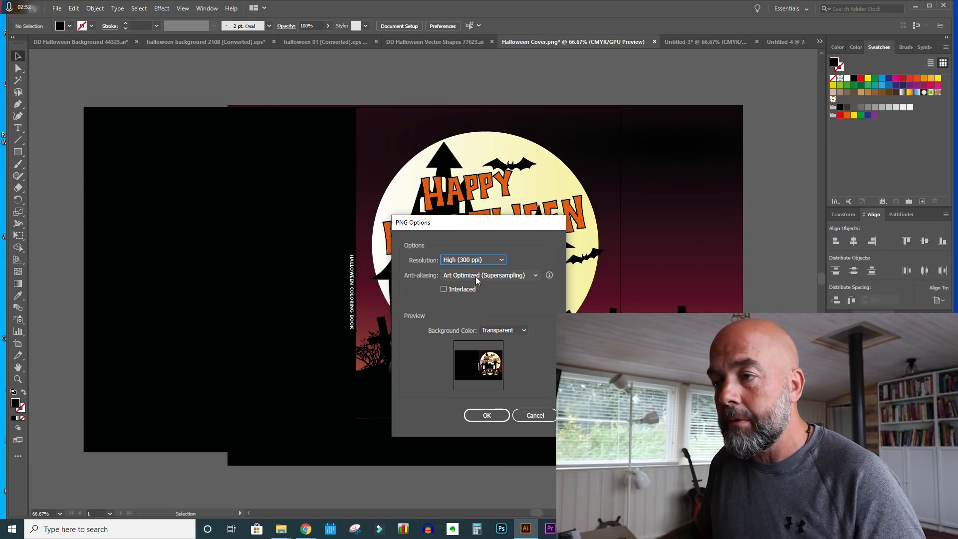
{"action": "left_click", "coordinate": [490, 416]}
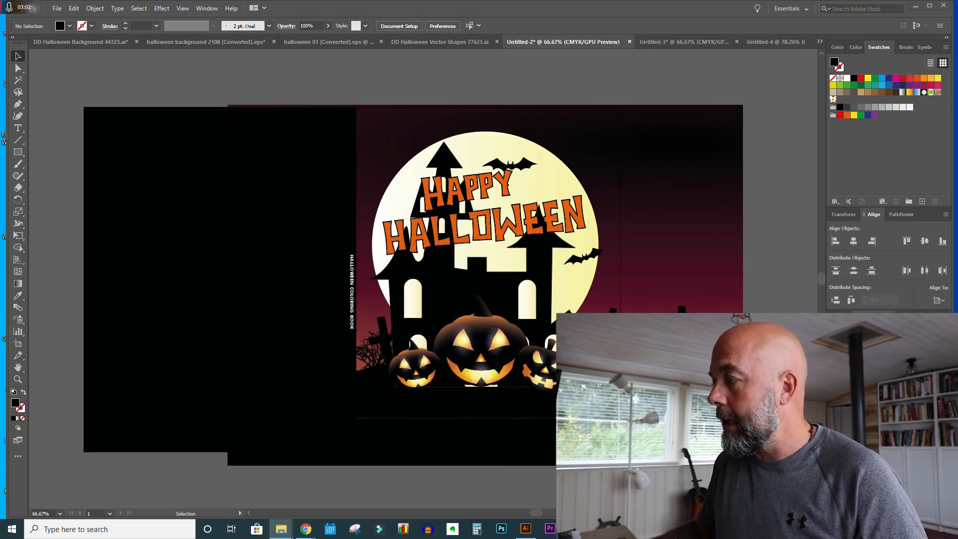
{"action": "left_click_drag", "start_coordinate": [787, 58], "coordinate": [534, 41]}
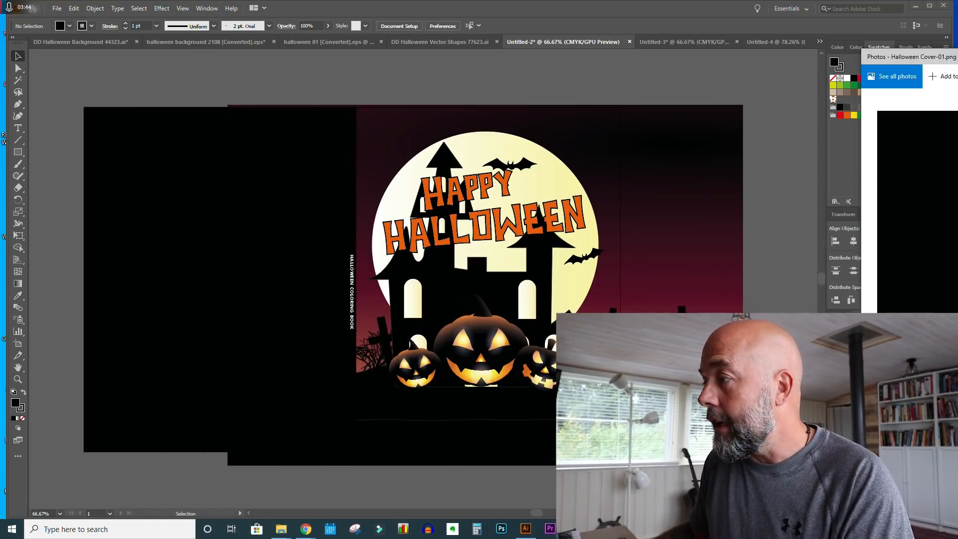
Create a new 17.52 x 11.25 in document and place Halloween Cover-01.png so that it fills the artboard exactly
{"action": "left_click", "coordinate": [57, 9]}
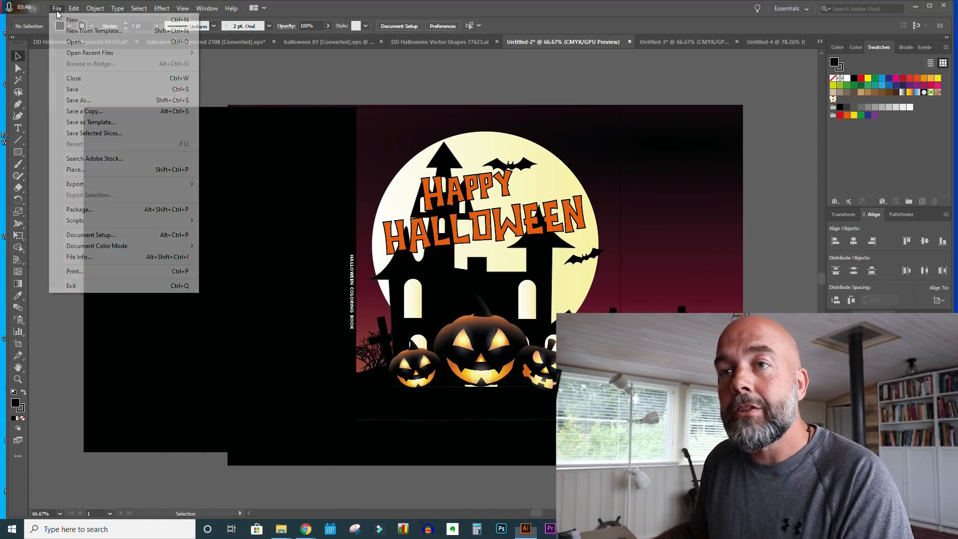
{"action": "left_click", "coordinate": [70, 20]}
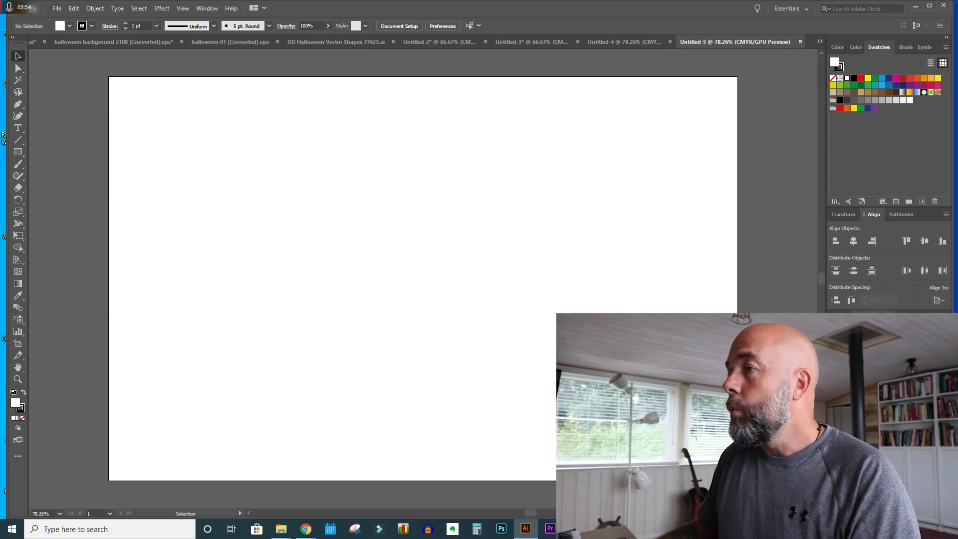
{"action": "left_click", "coordinate": [56, 9]}
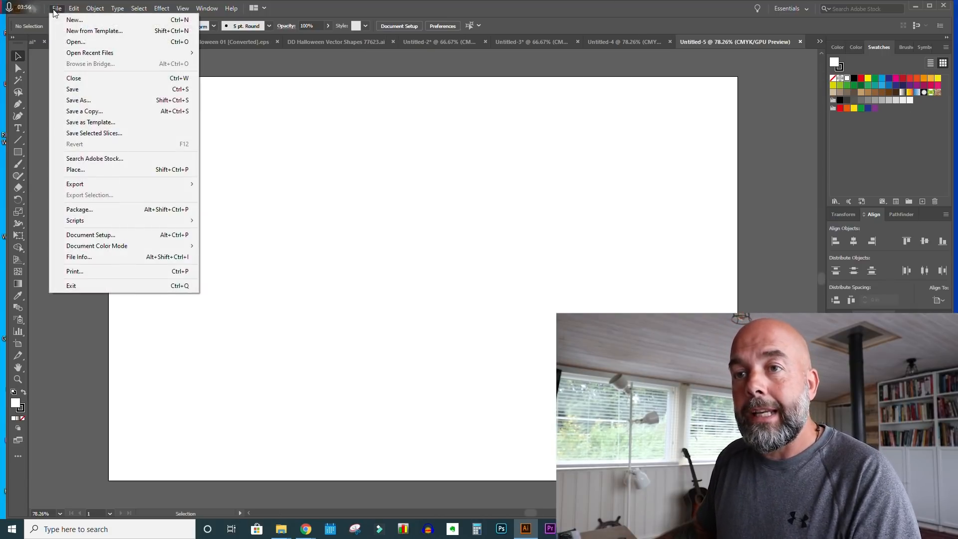
{"action": "left_click", "coordinate": [82, 171]}
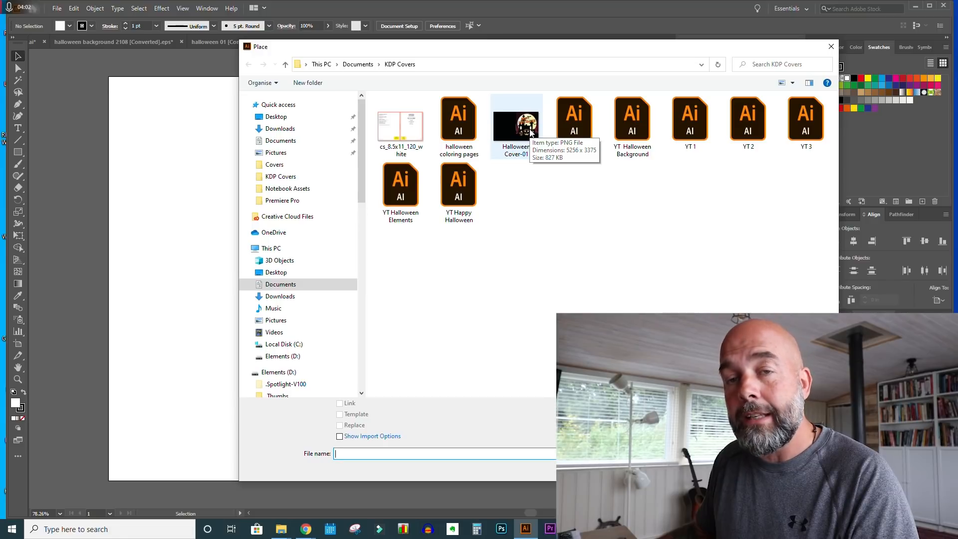
{"action": "double_click", "coordinate": [531, 131]}
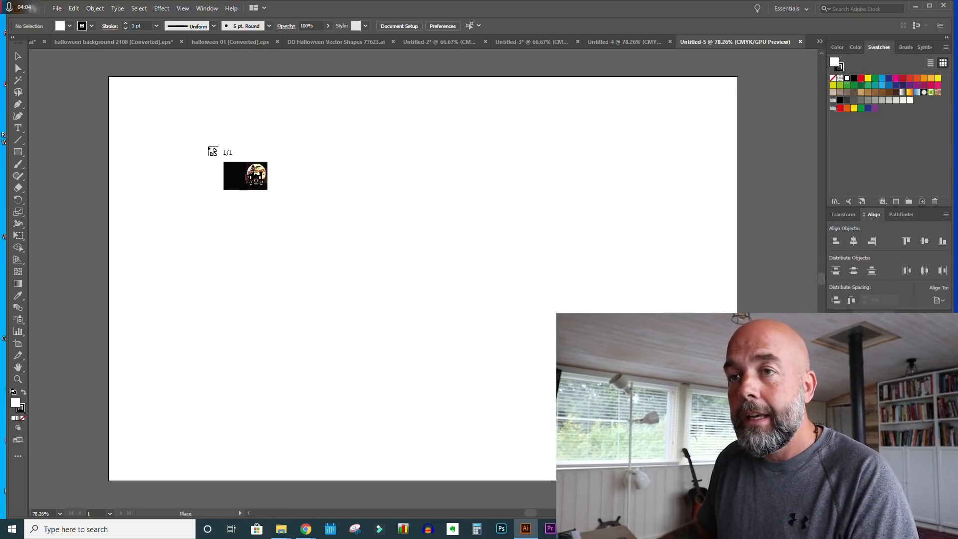
{"action": "left_click", "coordinate": [181, 141]}
{"action": "left_click_drag", "start_coordinate": [406, 246], "coordinate": [337, 188]}
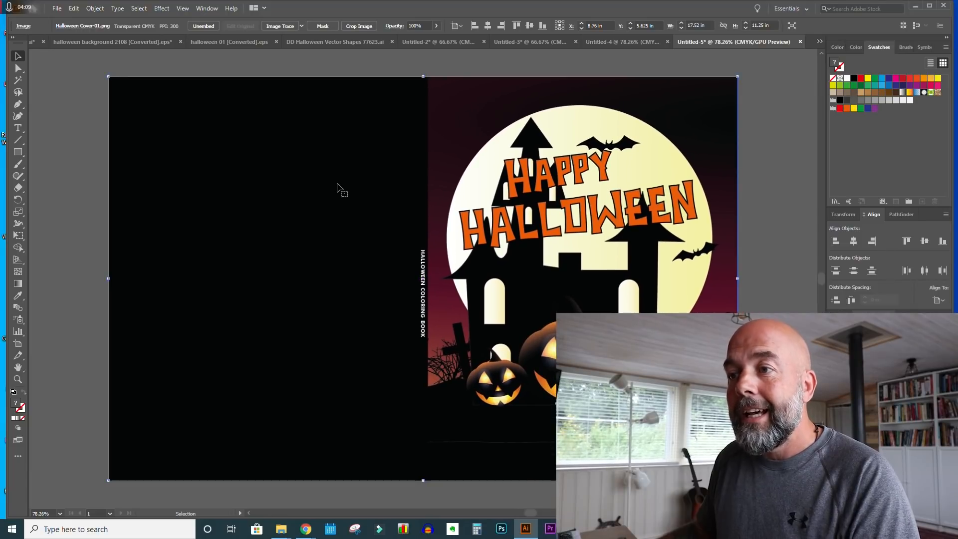
Save the new document under the name Halloween Cover in Adobe PDF format in the KDP Covers folder
{"action": "left_click", "coordinate": [57, 9]}
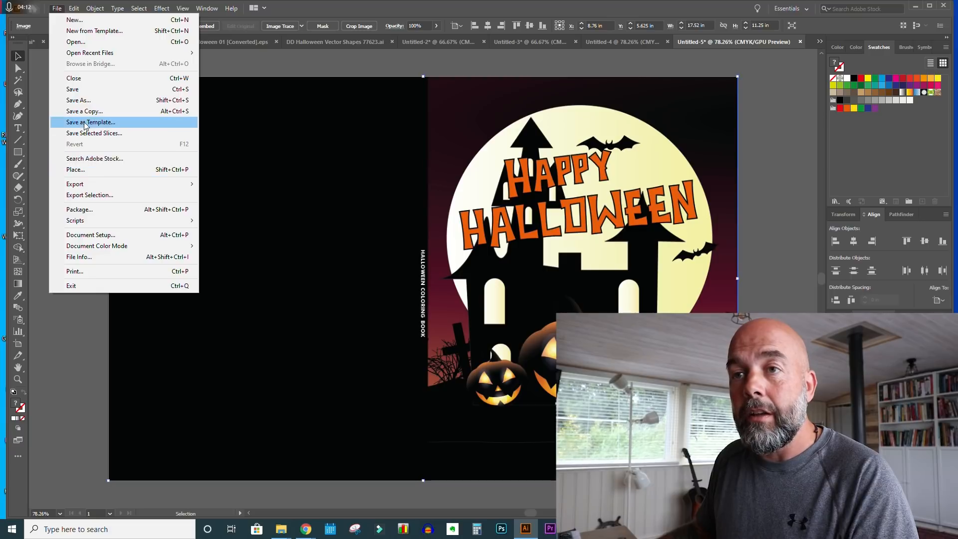
{"action": "left_click", "coordinate": [80, 100]}
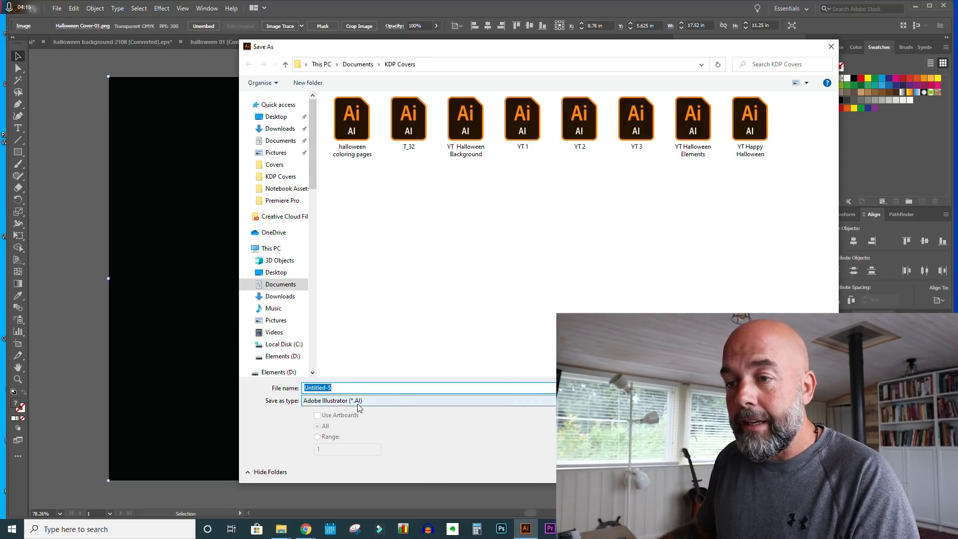
{"action": "left_click", "coordinate": [379, 400]}
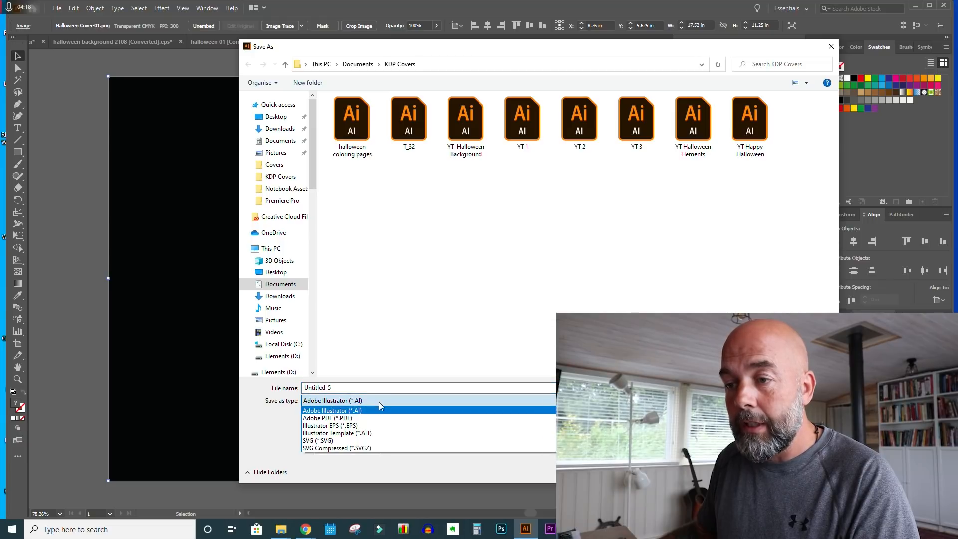
{"action": "left_click", "coordinate": [365, 421]}
{"action": "left_click", "coordinate": [339, 387]}
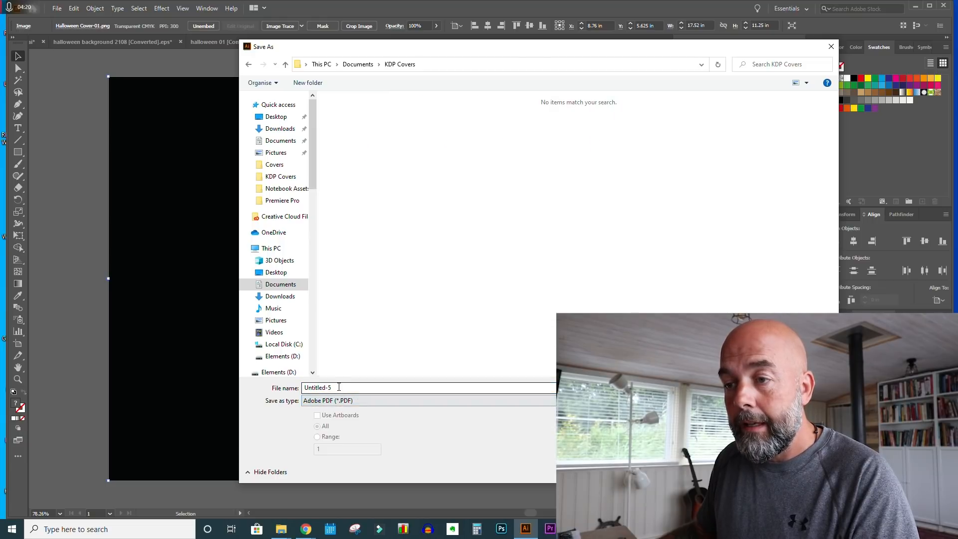
{"action": "double_click", "coordinate": [329, 388]}
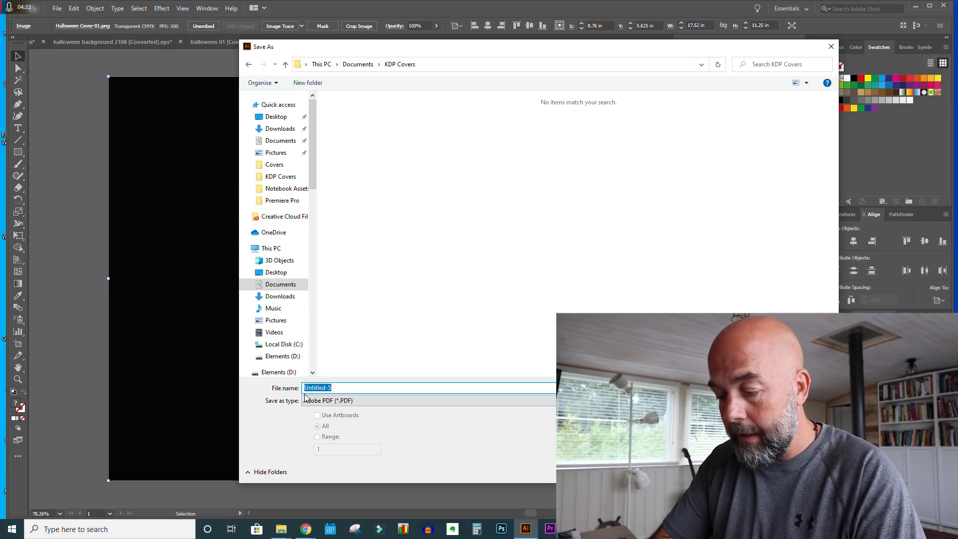
{"action": "type", "text": "Halloween Co"}
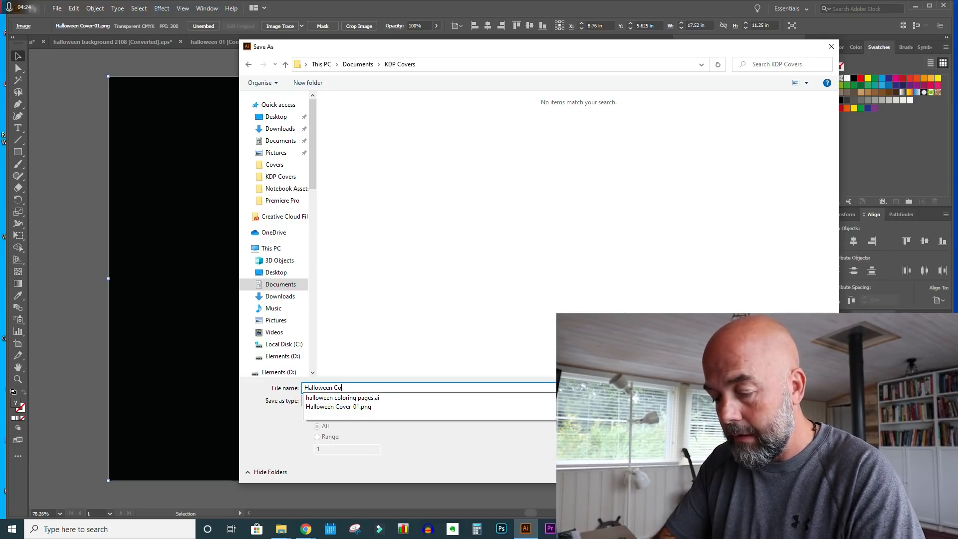
{"action": "type", "text": "ver"}
{"action": "left_click", "coordinate": [414, 442]}
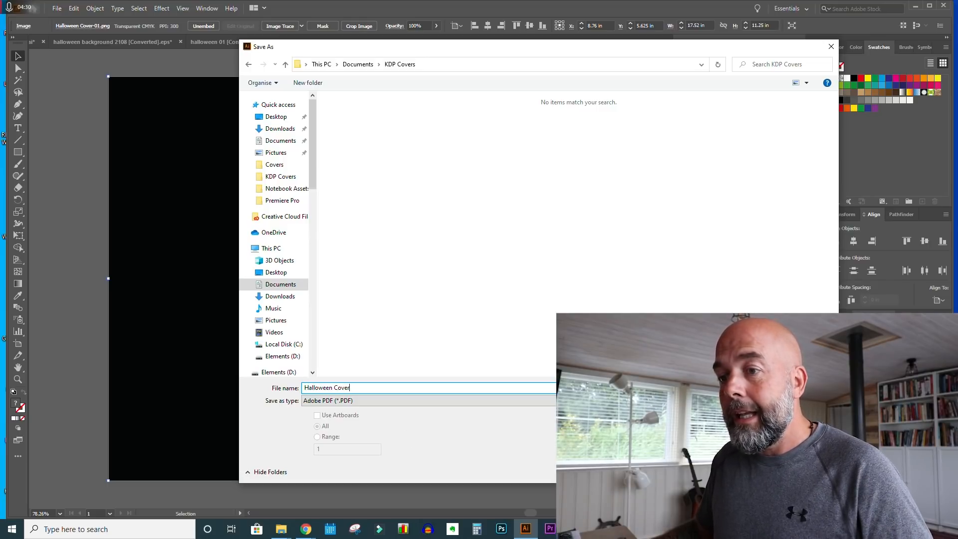
{"action": "key", "text": "Return"}
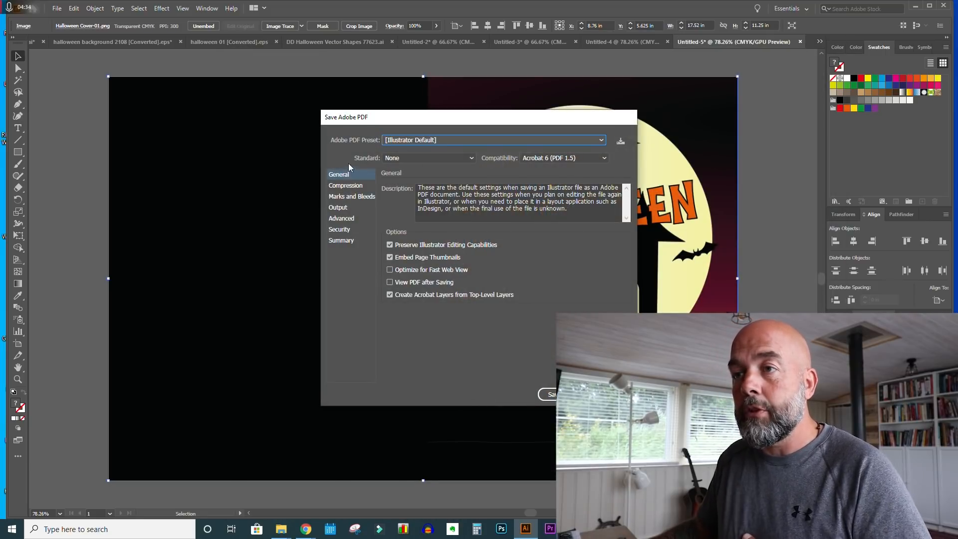
Apply the [High Quality Print] preset to the PDF and complete the save
{"action": "left_click", "coordinate": [603, 142]}
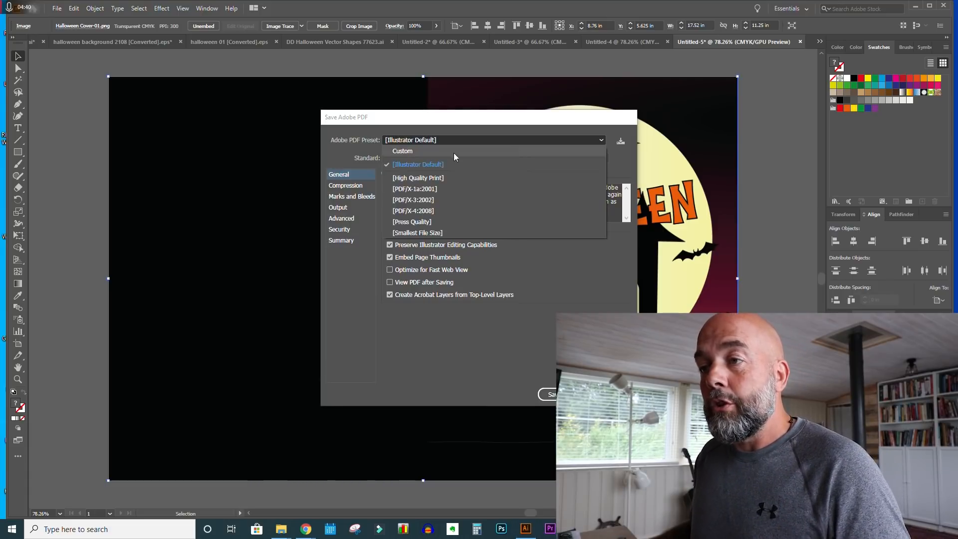
{"action": "left_click", "coordinate": [421, 176]}
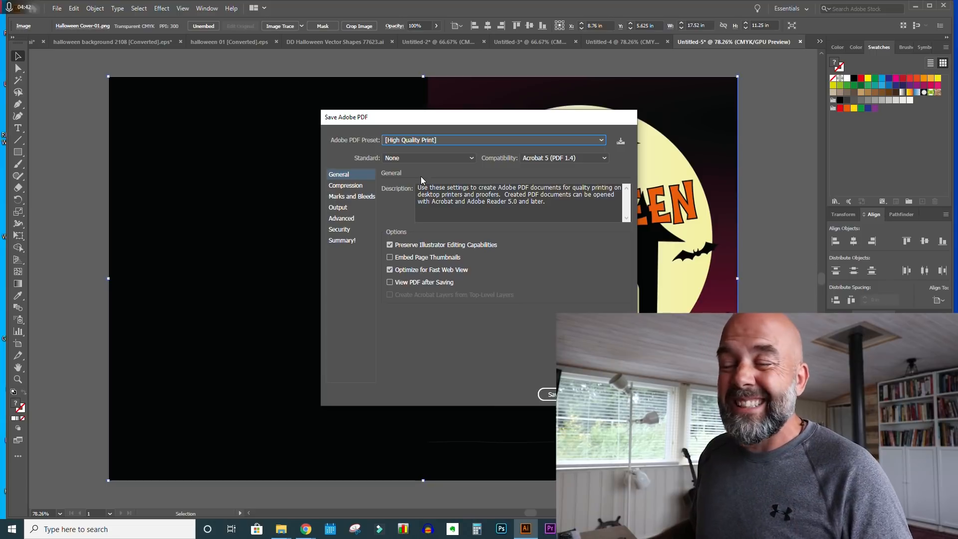
{"action": "left_click", "coordinate": [551, 393]}
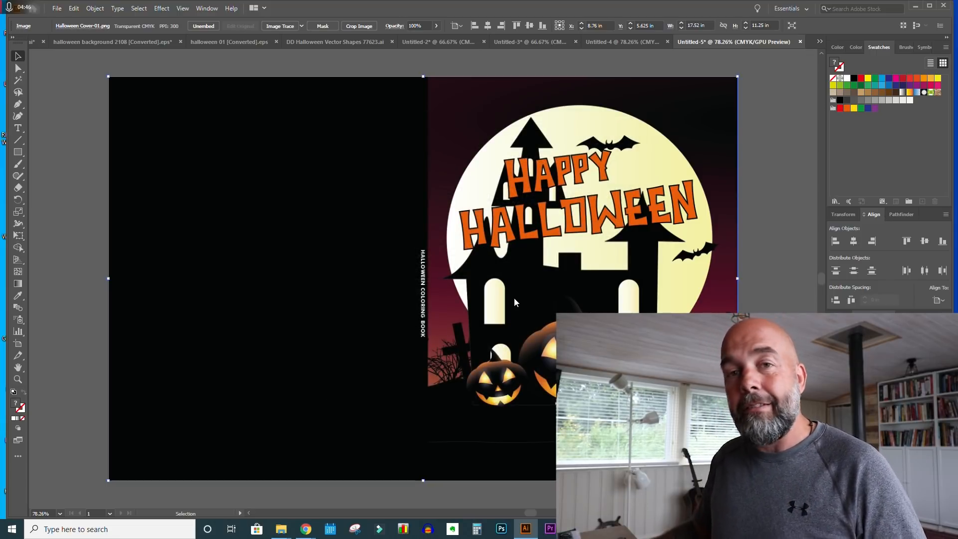